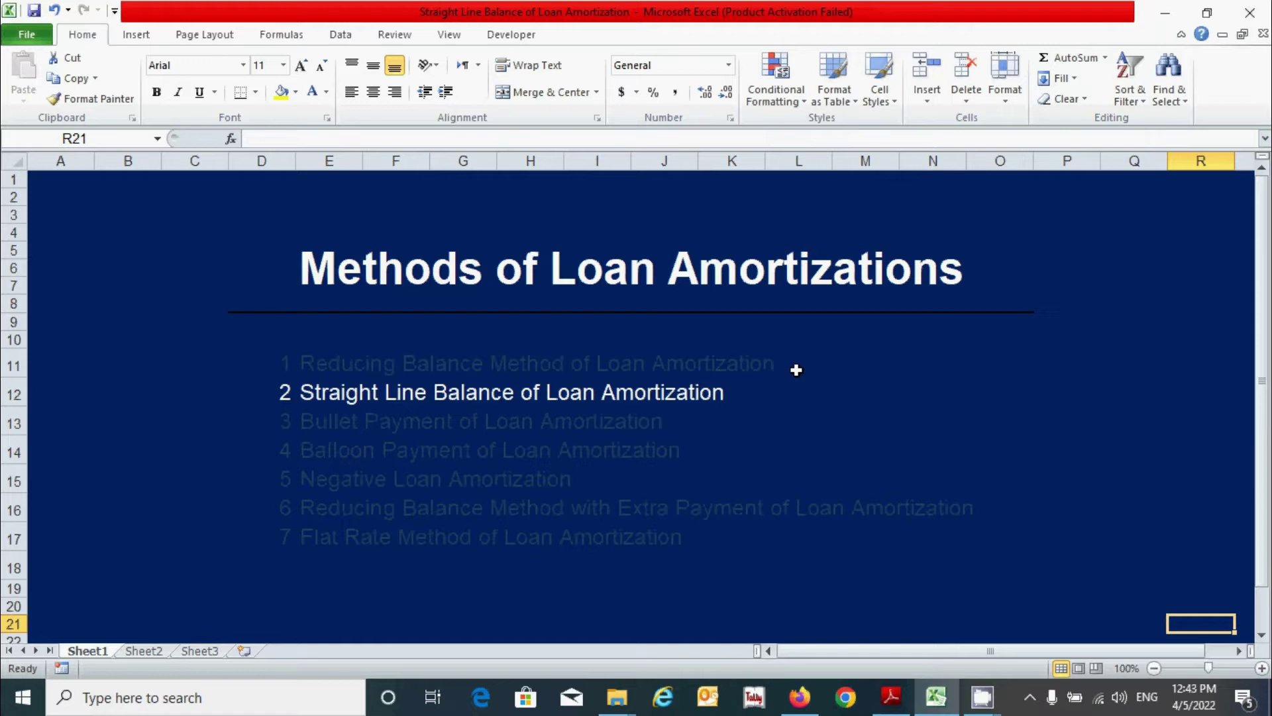
# - Open the blank Straight Line Balance of Loan Amortization template on Sheet2
pyautogui.click(774, 396)
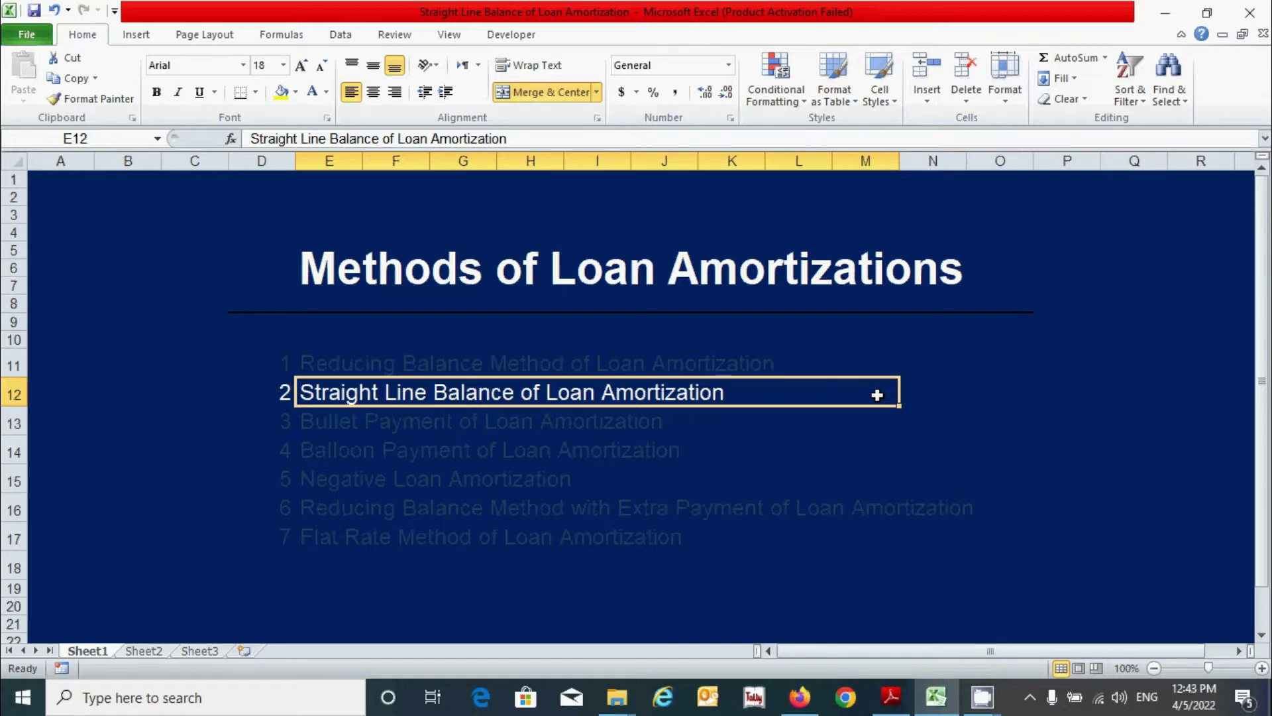
pyautogui.click(1090, 447)
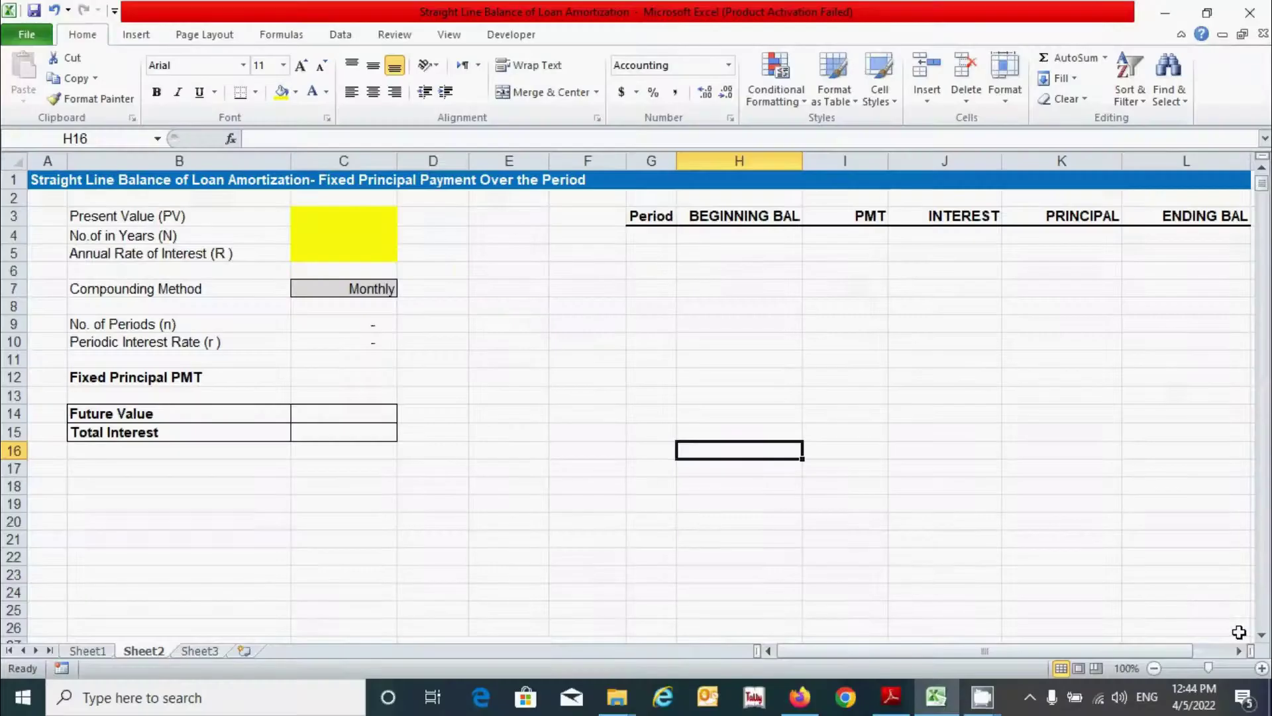
pyautogui.click(1233, 630)
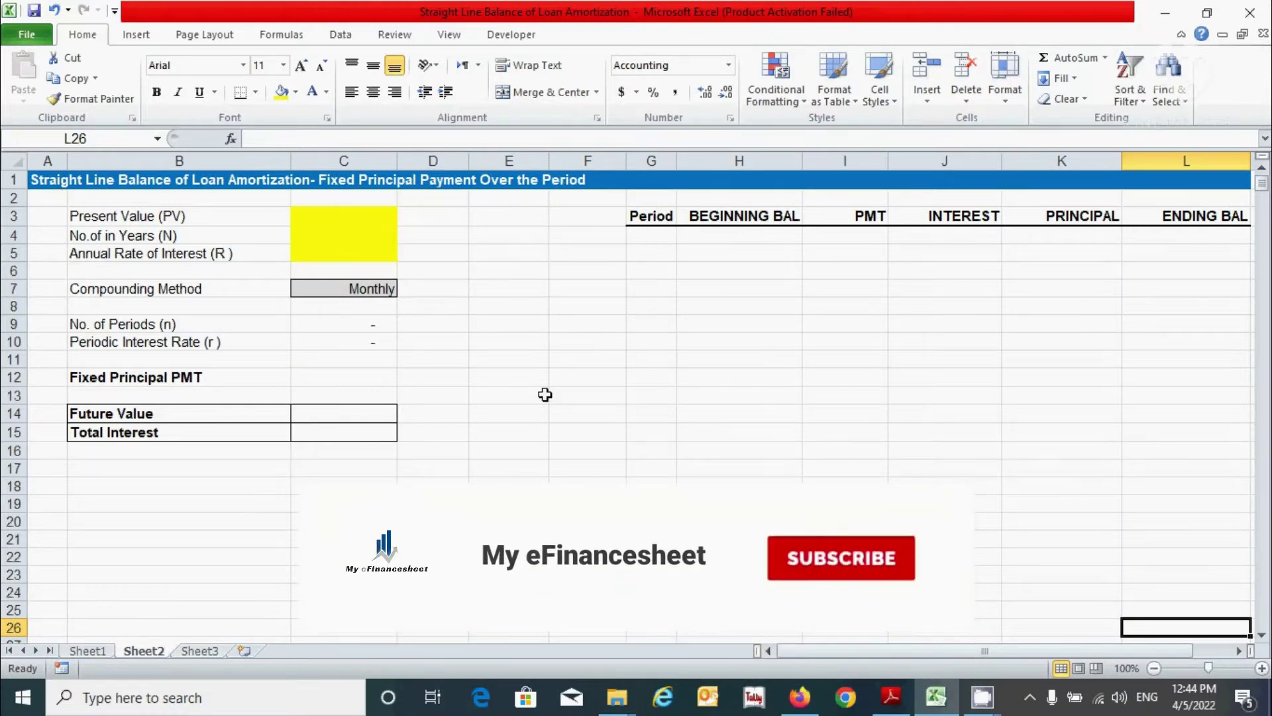
pyautogui.click(501, 408)
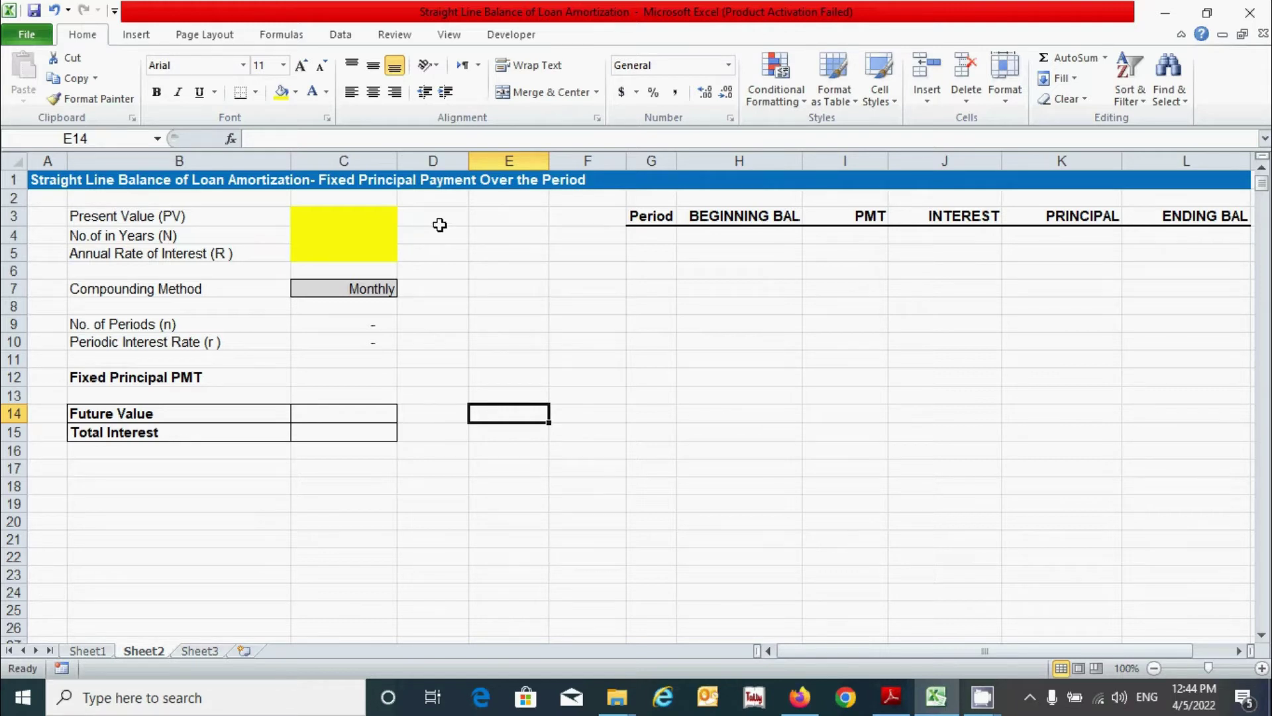
pyautogui.moveTo(1068, 238); pyautogui.dragTo(1068, 576)
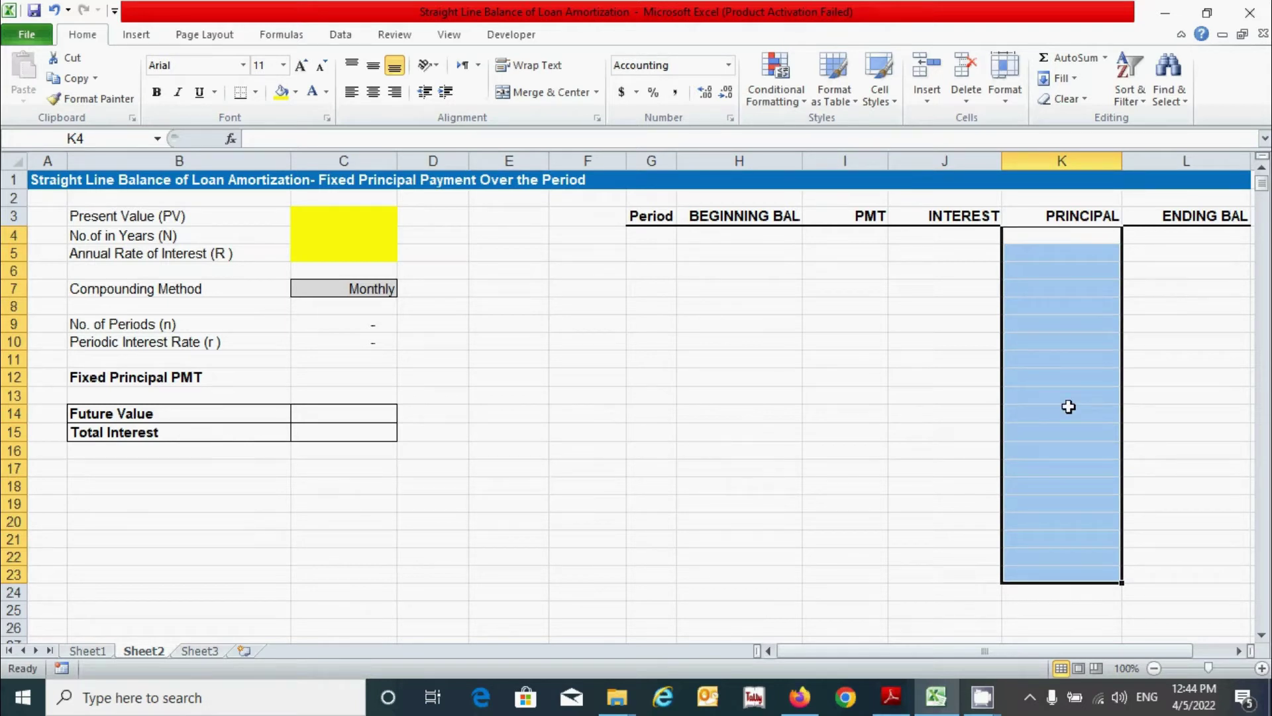
pyautogui.click(381, 213)
pyautogui.moveTo(210, 201); pyautogui.dragTo(247, 346)
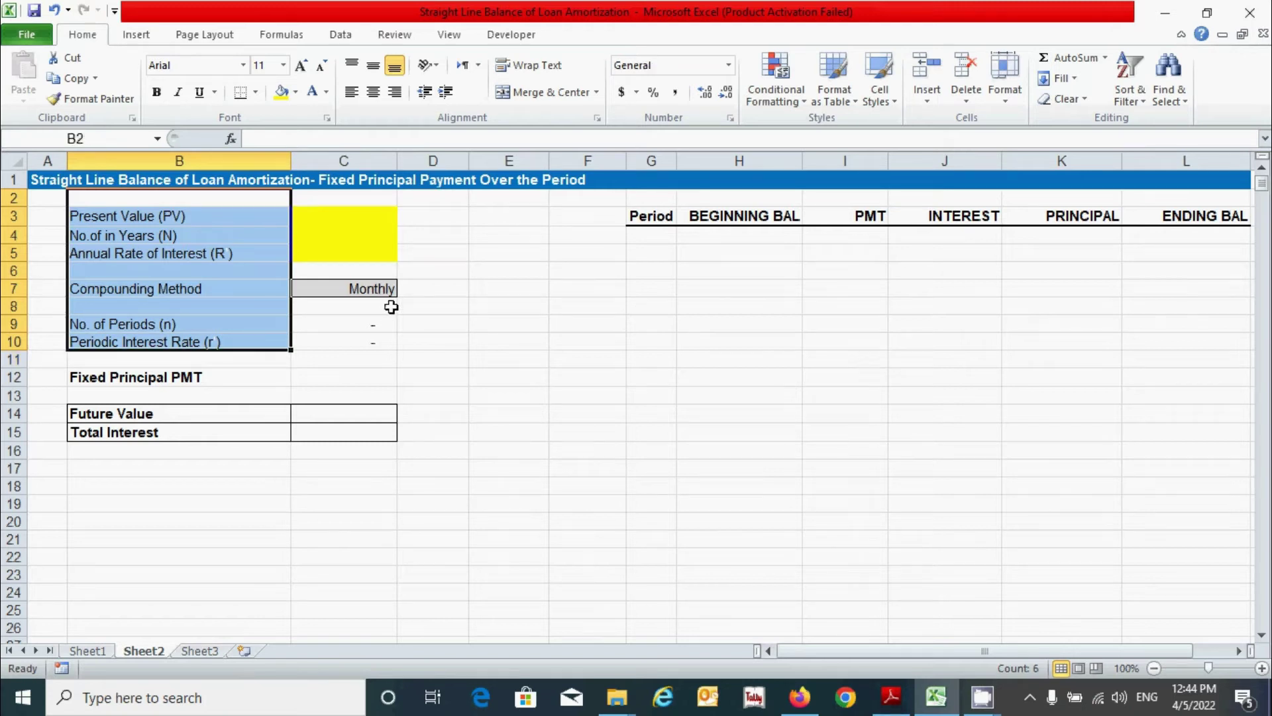
pyautogui.click(571, 303)
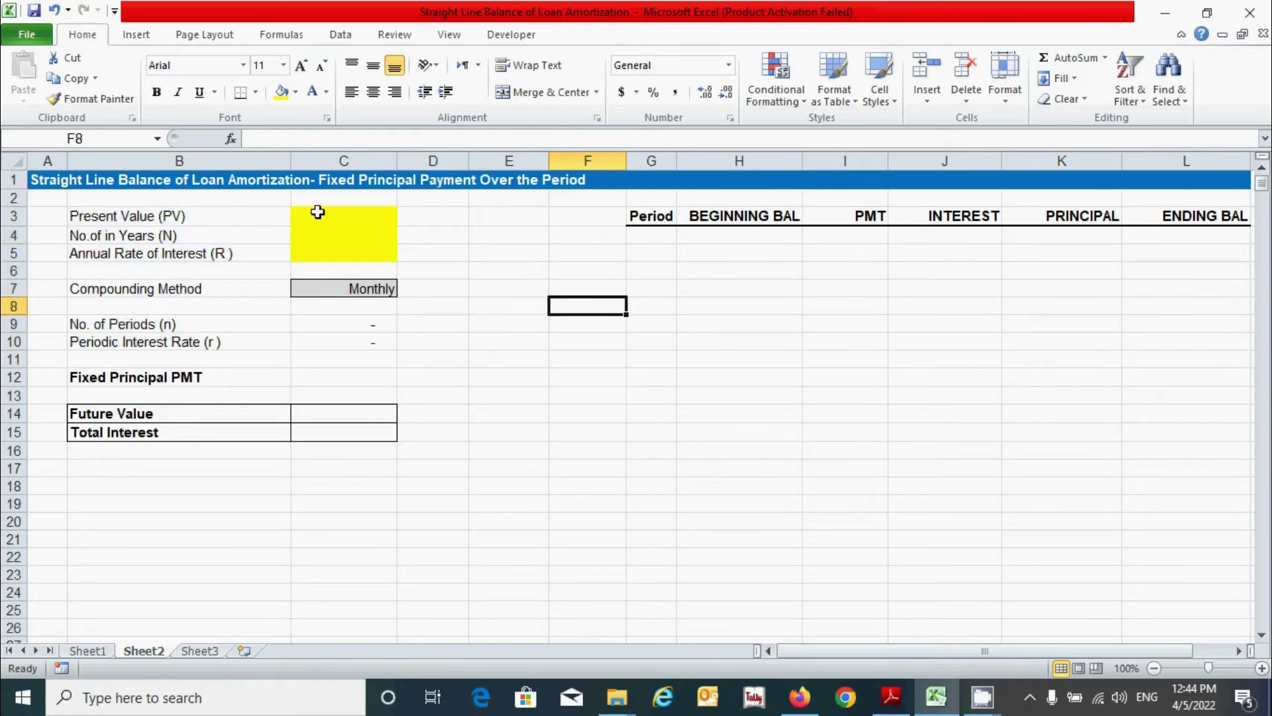
pyautogui.click(319, 212)
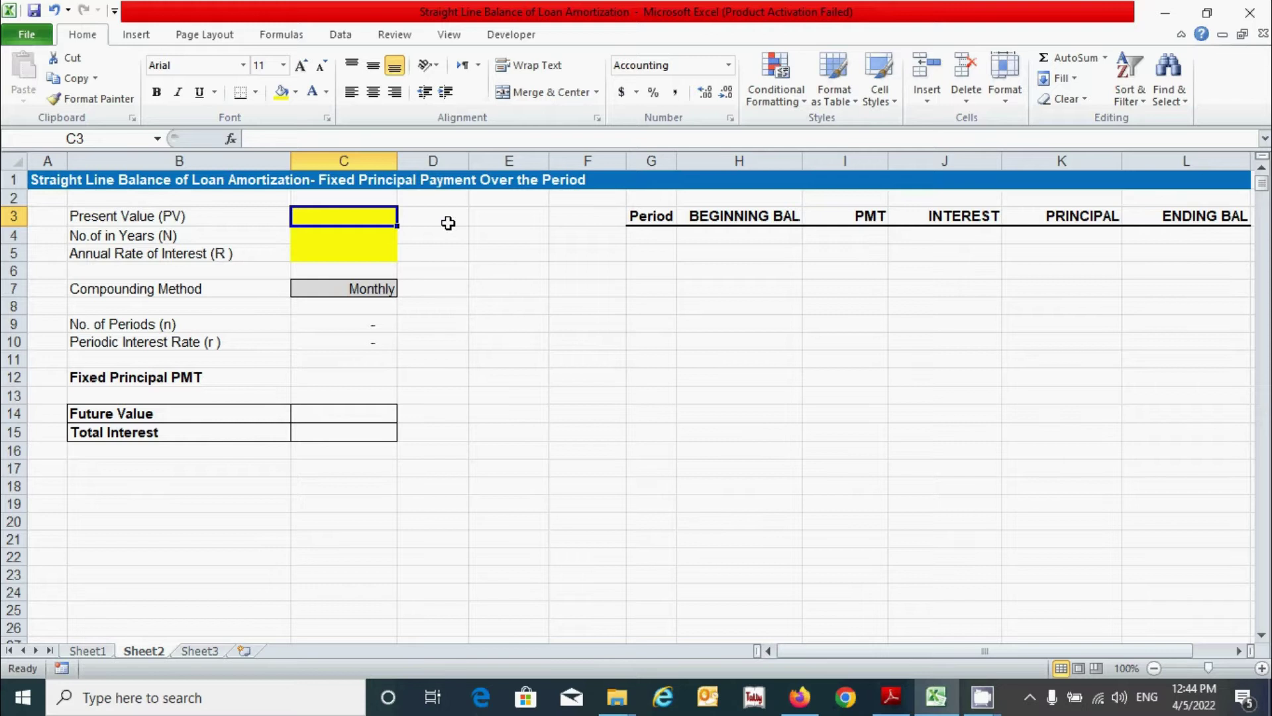
pyautogui.click(336, 379)
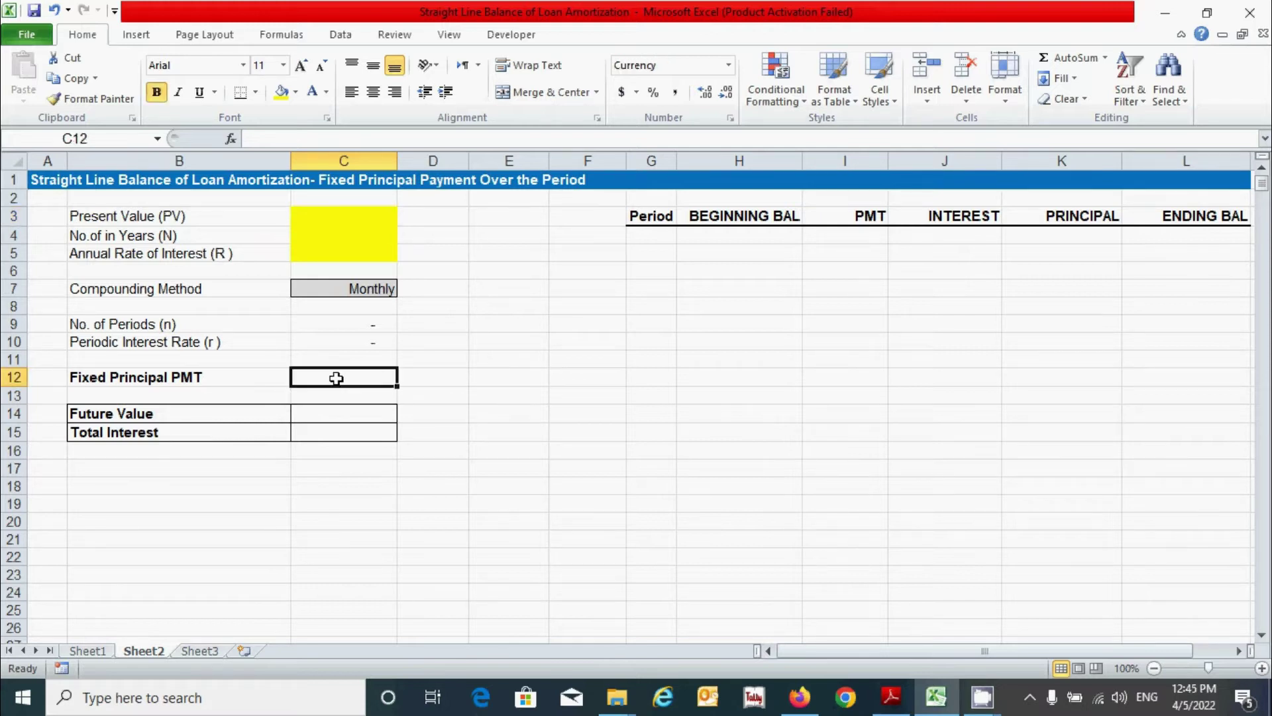
pyautogui.click(343, 413)
pyautogui.click(342, 432)
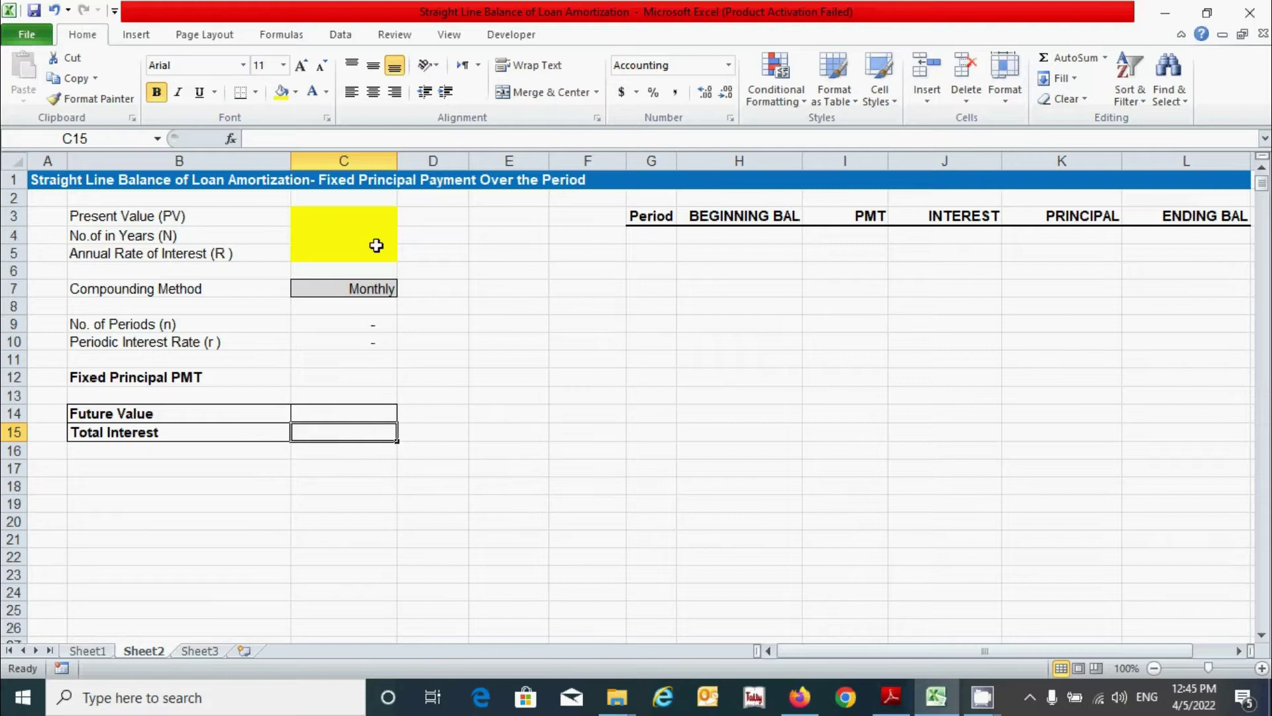
pyautogui.click(370, 217)
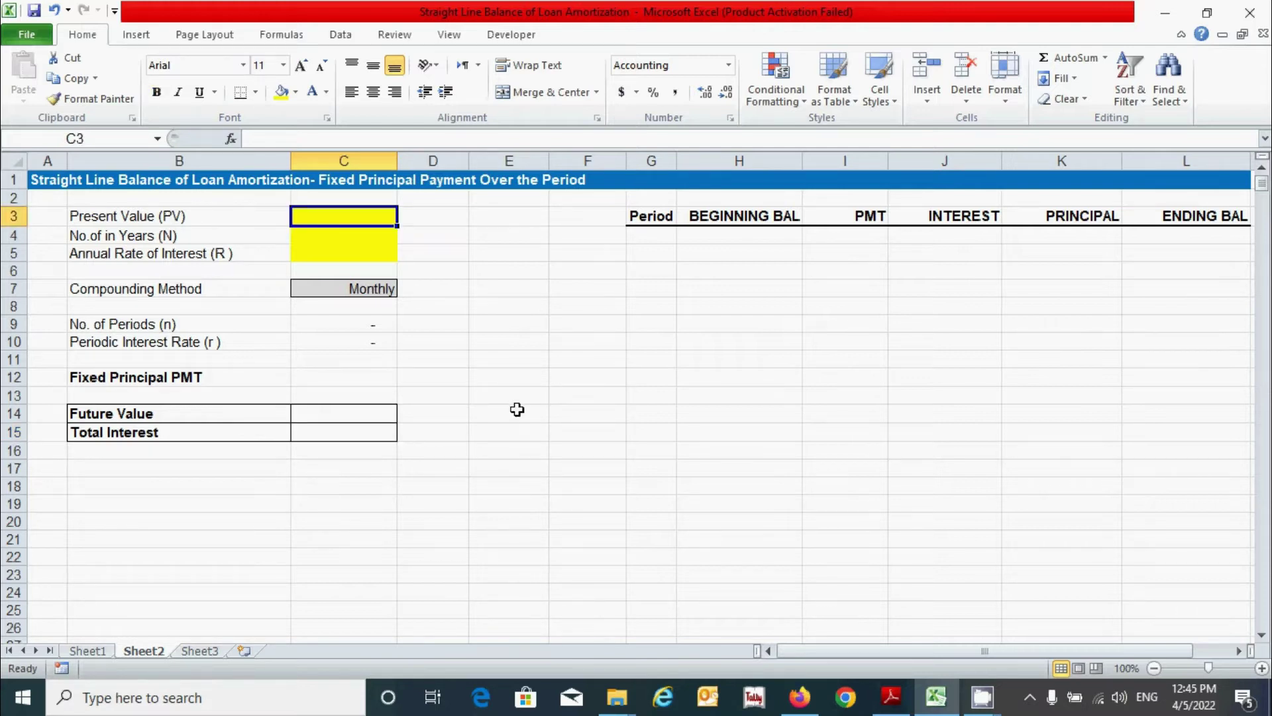
# - Enter the loan inputs: $75,000 present value, the term in years, and 12% annual rate
pyautogui.write('75000')
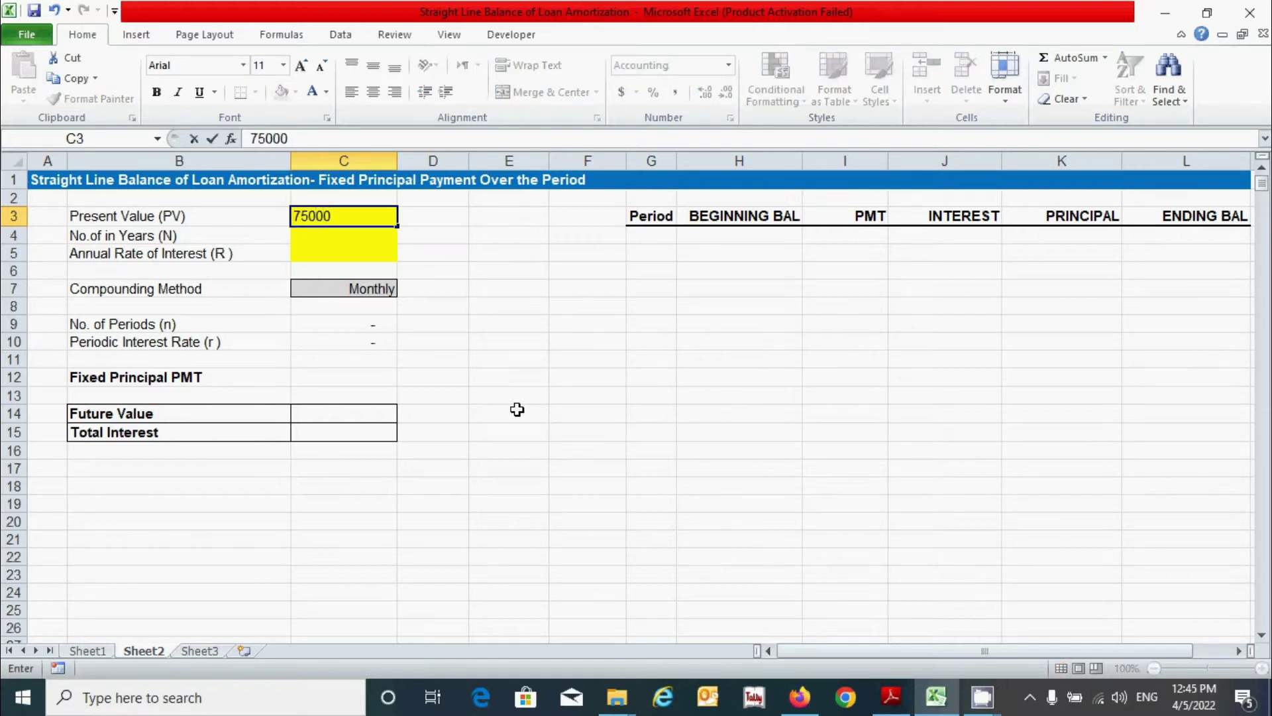
pyautogui.press('Return')
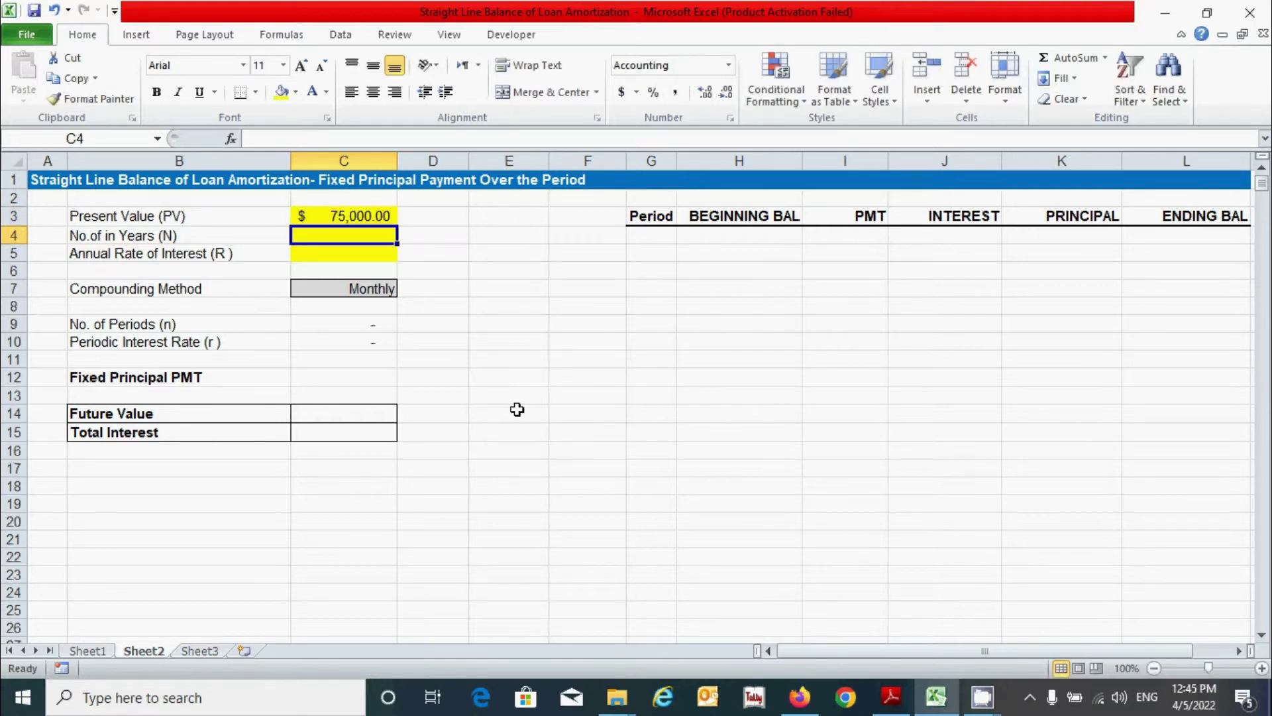
pyautogui.write('5')
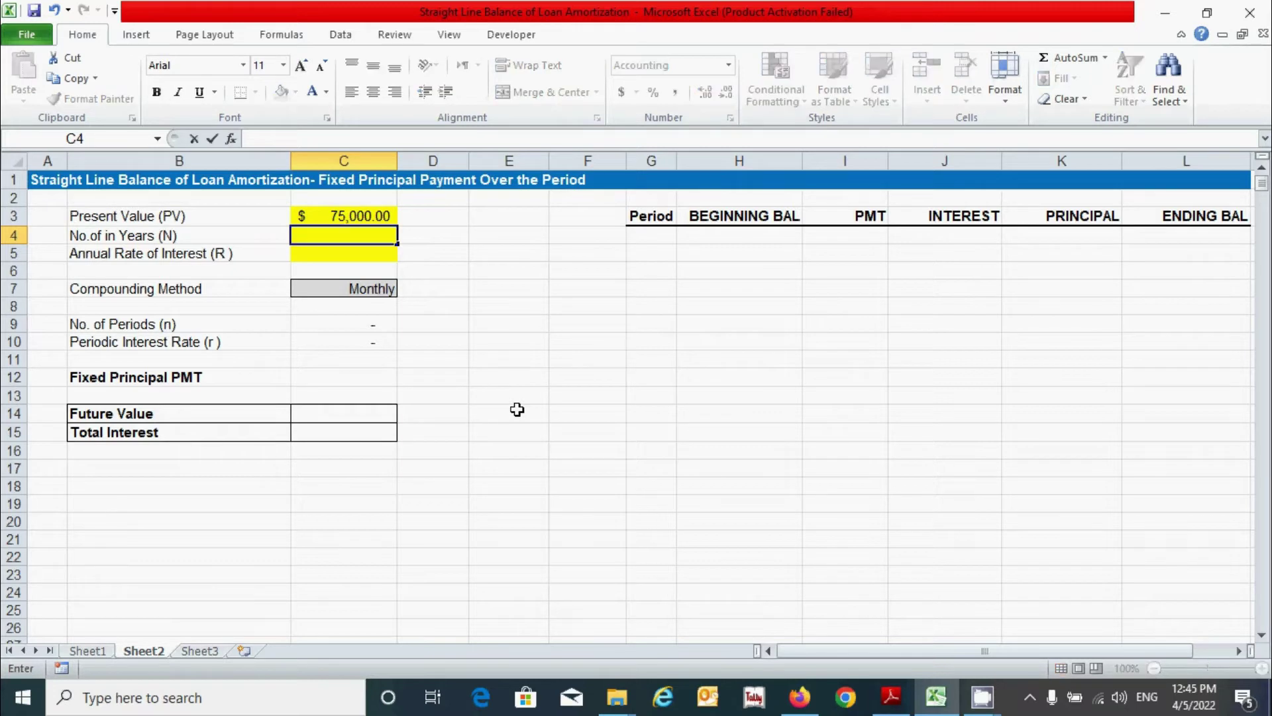
pyautogui.press('Return')
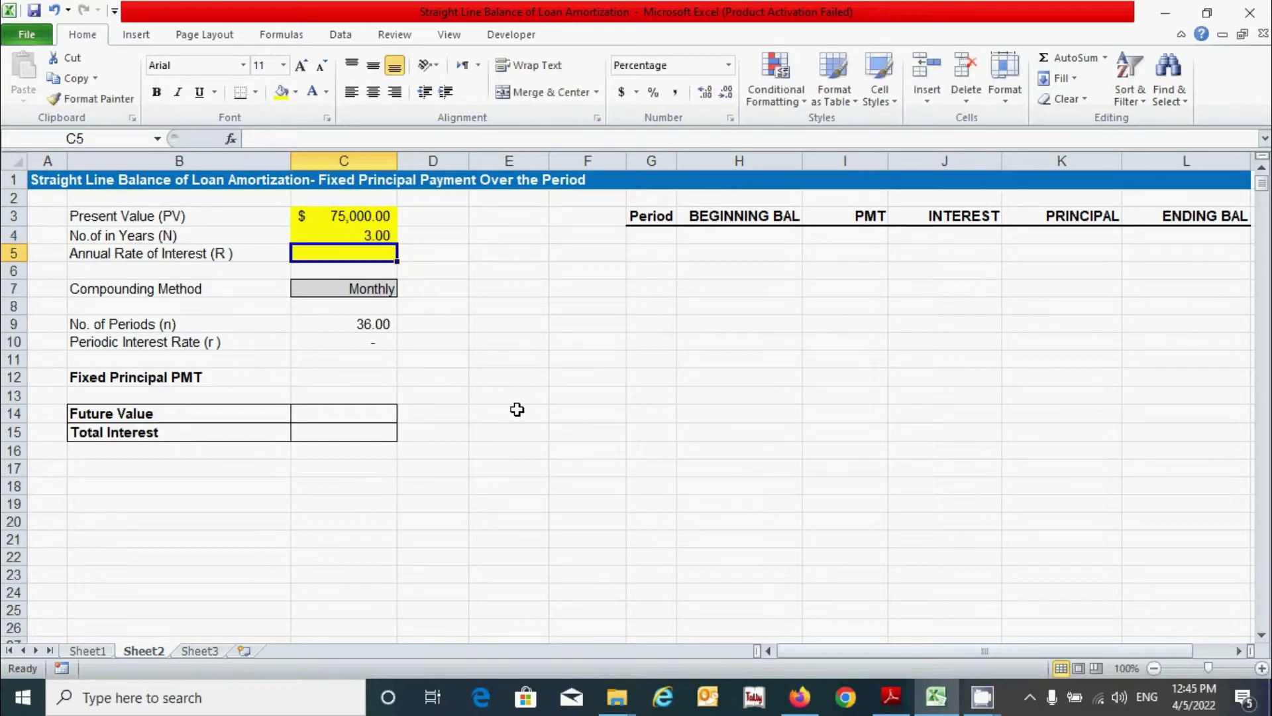
pyautogui.write('12%')
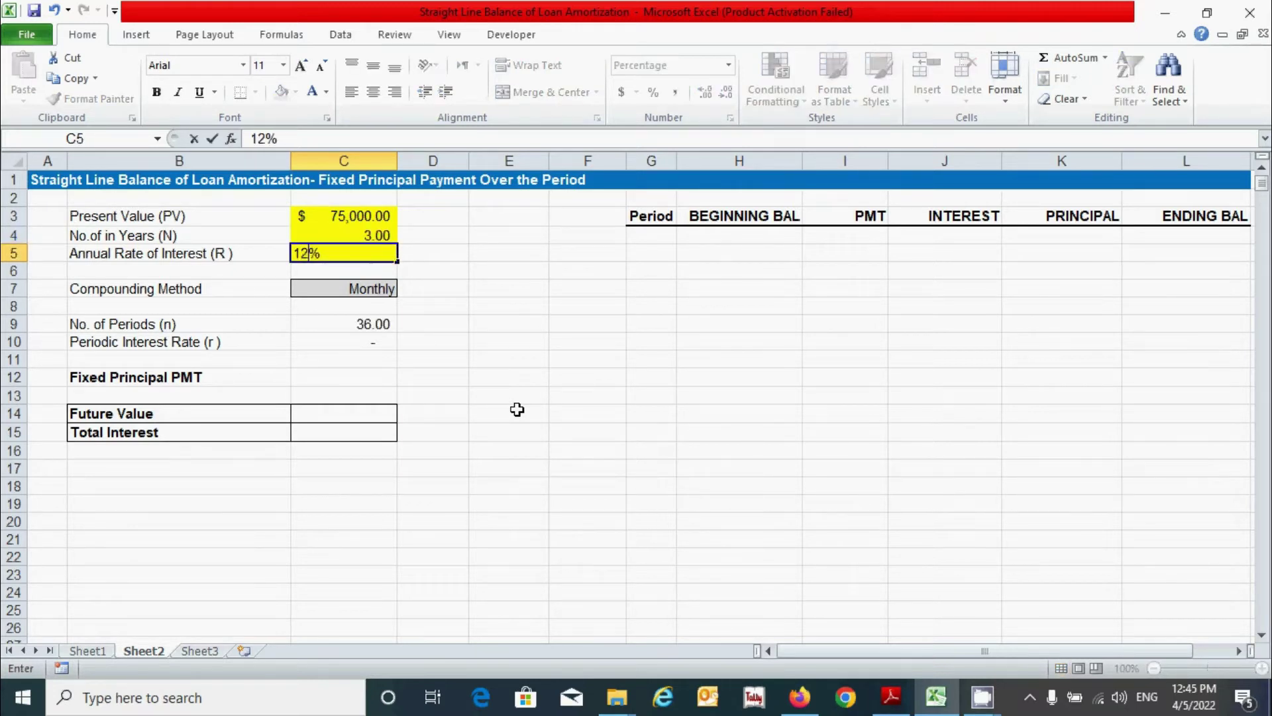
pyautogui.press('Return')
# - Review the Compounding Method, No. of Periods and Periodic Interest Rate calculations
pyautogui.click(517, 414)
pyautogui.click(340, 286)
pyautogui.click(342, 324)
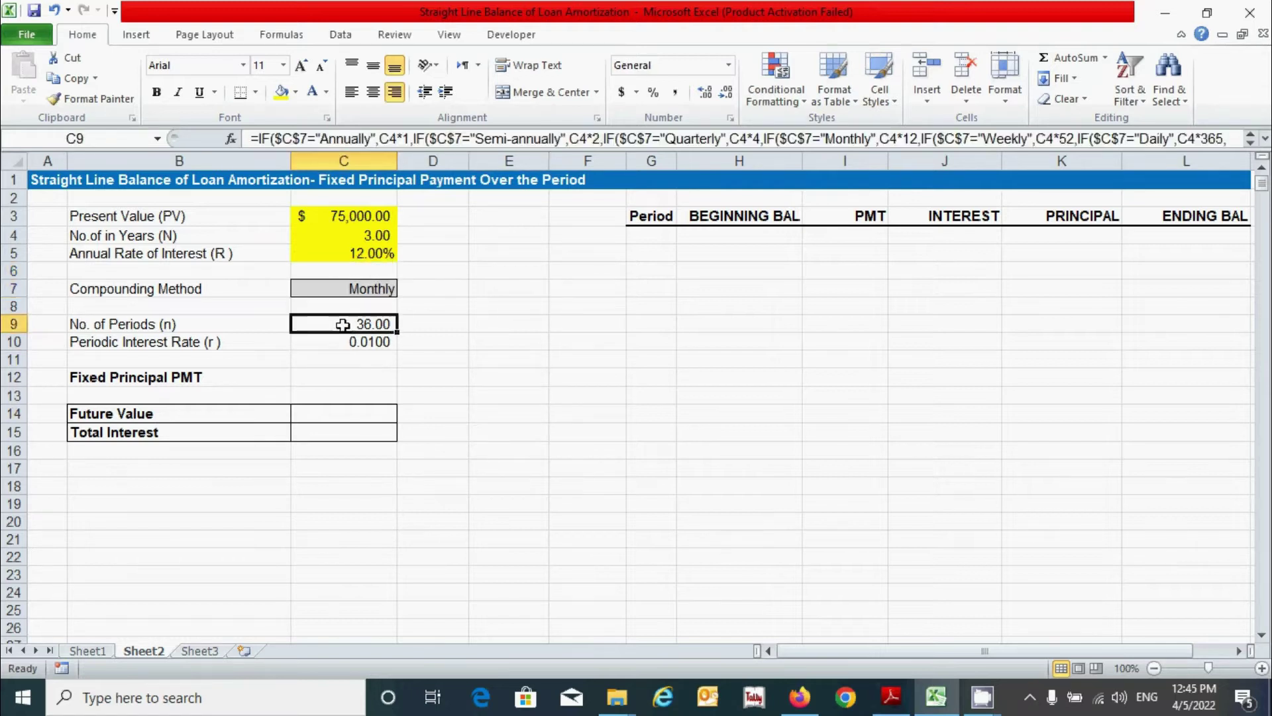
pyautogui.click(382, 346)
pyautogui.click(490, 375)
pyautogui.moveTo(265, 287); pyautogui.dragTo(344, 338)
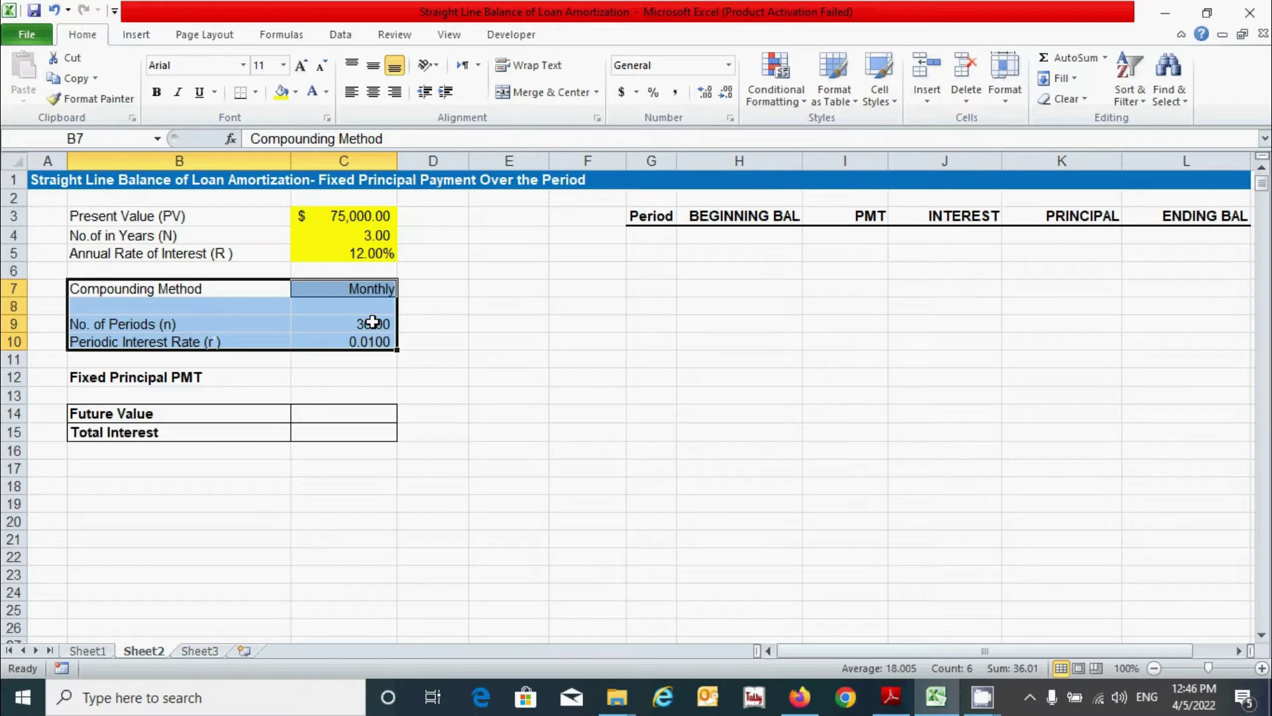
pyautogui.click(344, 375)
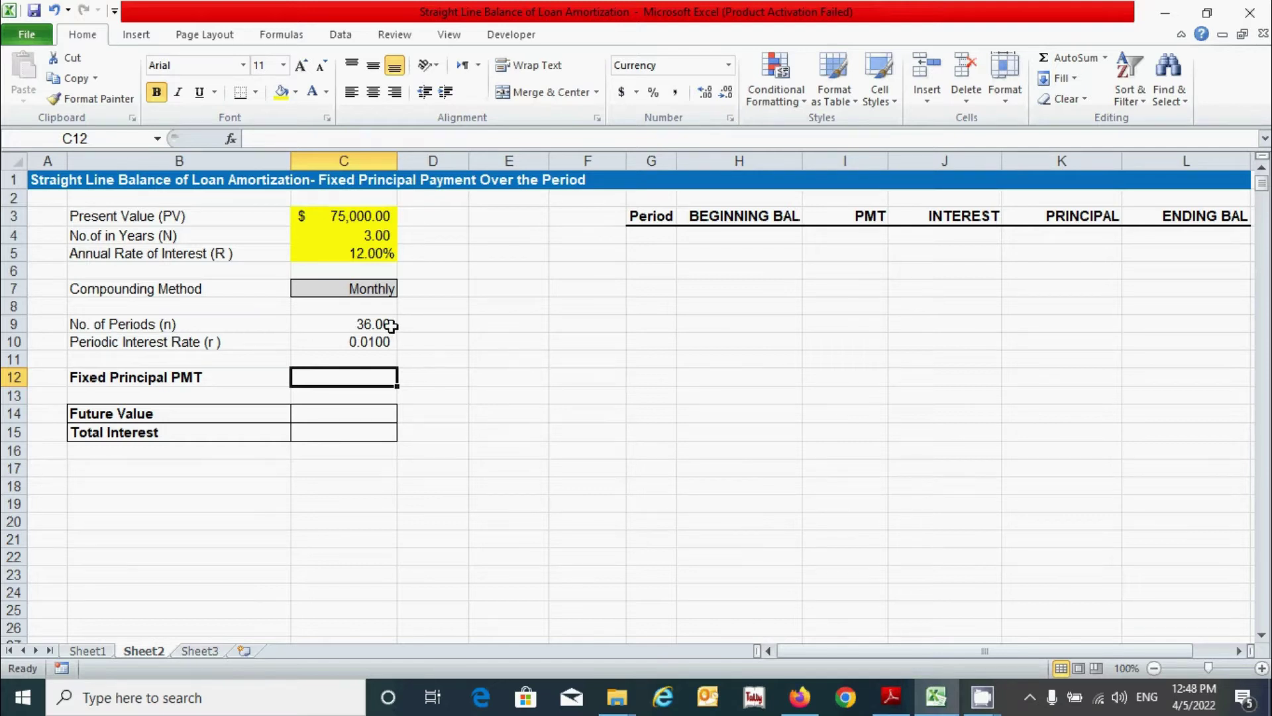
# - Set Fixed Principal PMT to =C3/C9, giving $2,083.33
pyautogui.write('=')
pyautogui.click(340, 215)
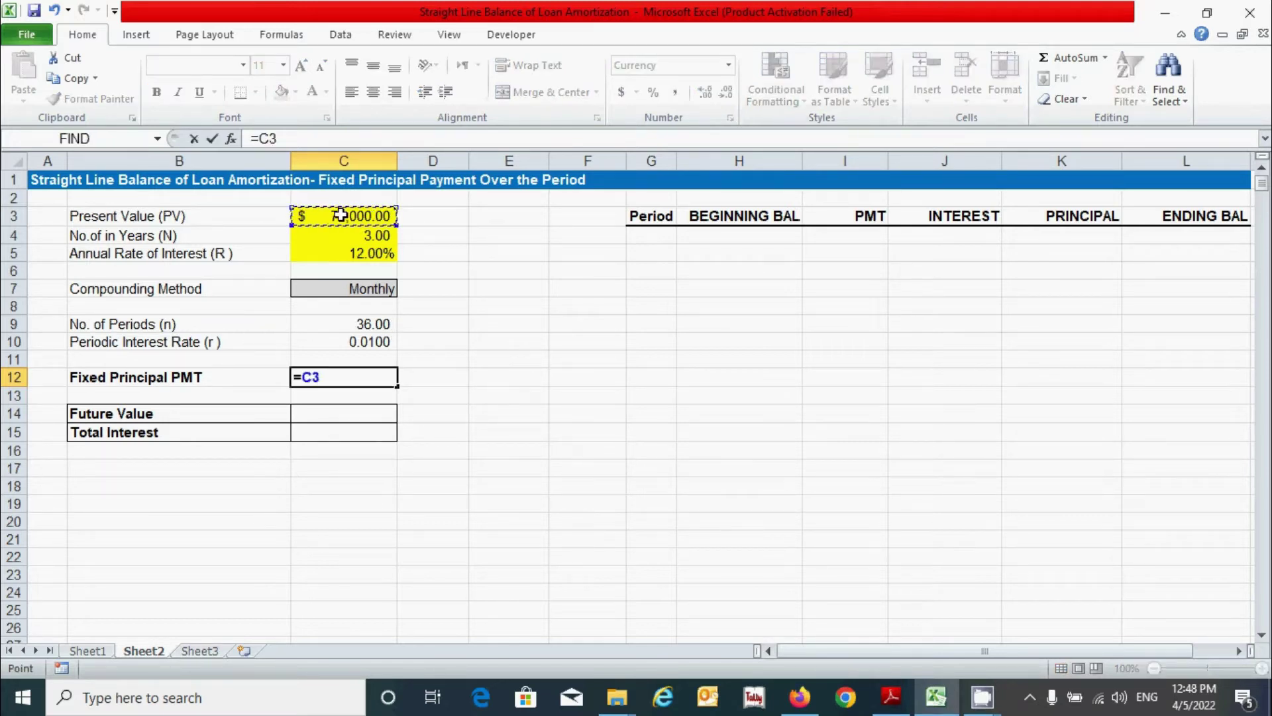
pyautogui.write('/')
pyautogui.click(330, 322)
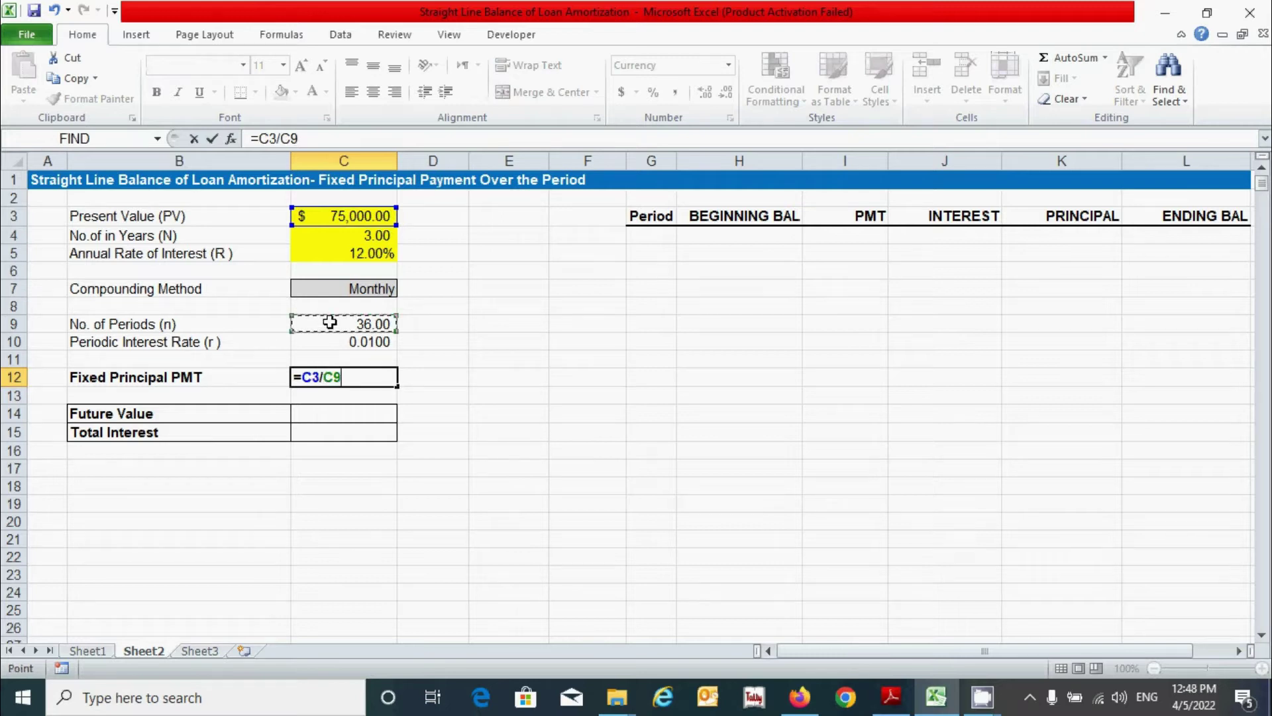
pyautogui.press('Return')
# - Set Future Value to =C3+C15, present value plus total interest
pyautogui.click(335, 417)
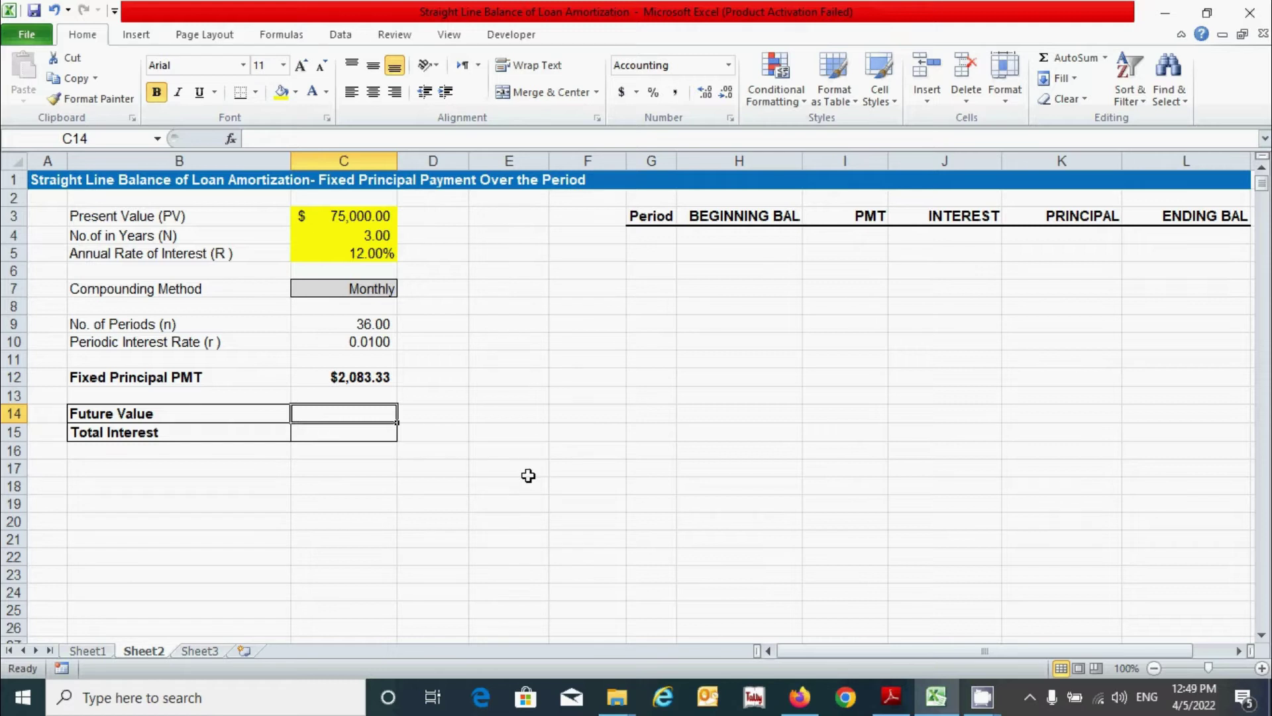
pyautogui.write('=')
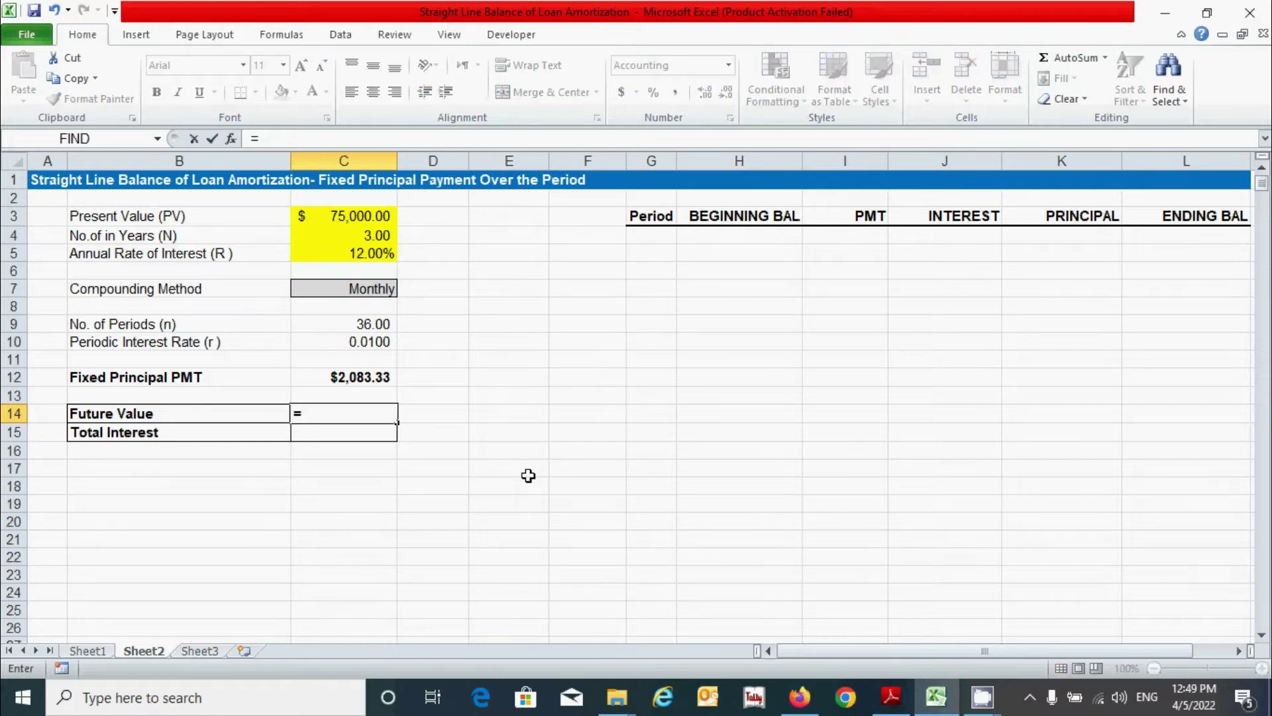
pyautogui.click(364, 214)
pyautogui.write('+')
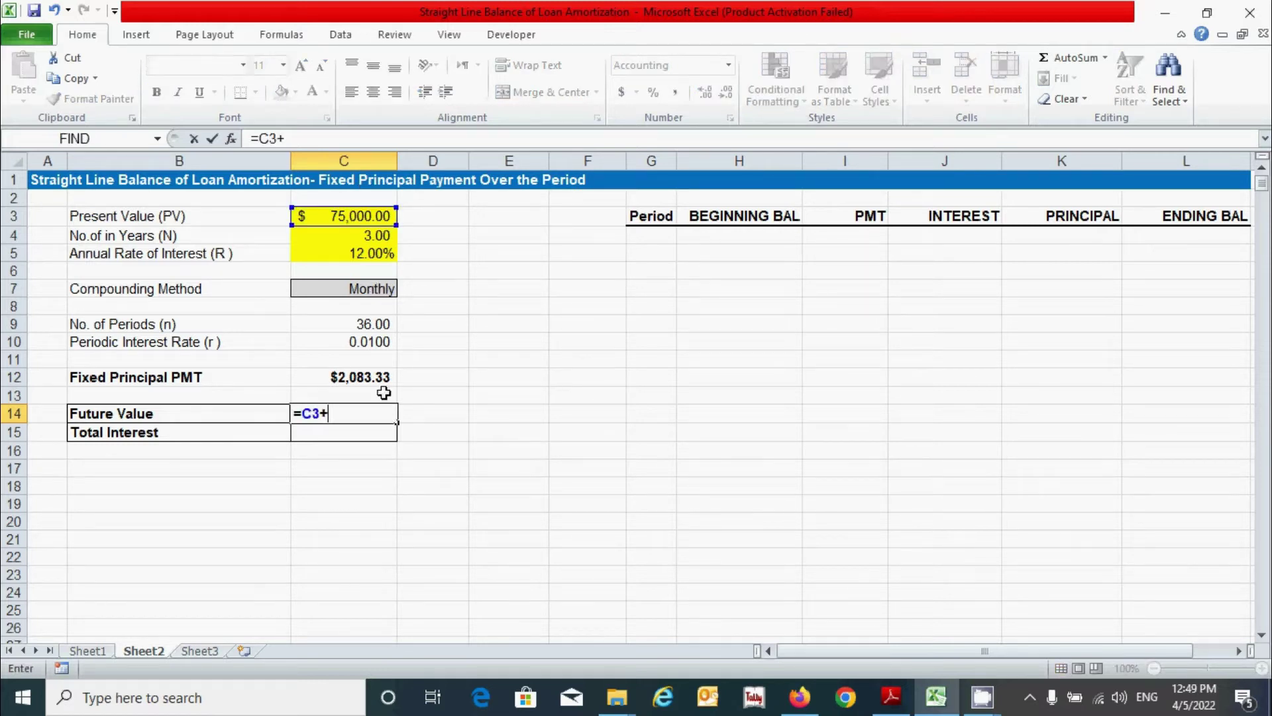
pyautogui.click(367, 431)
pyautogui.press('Return')
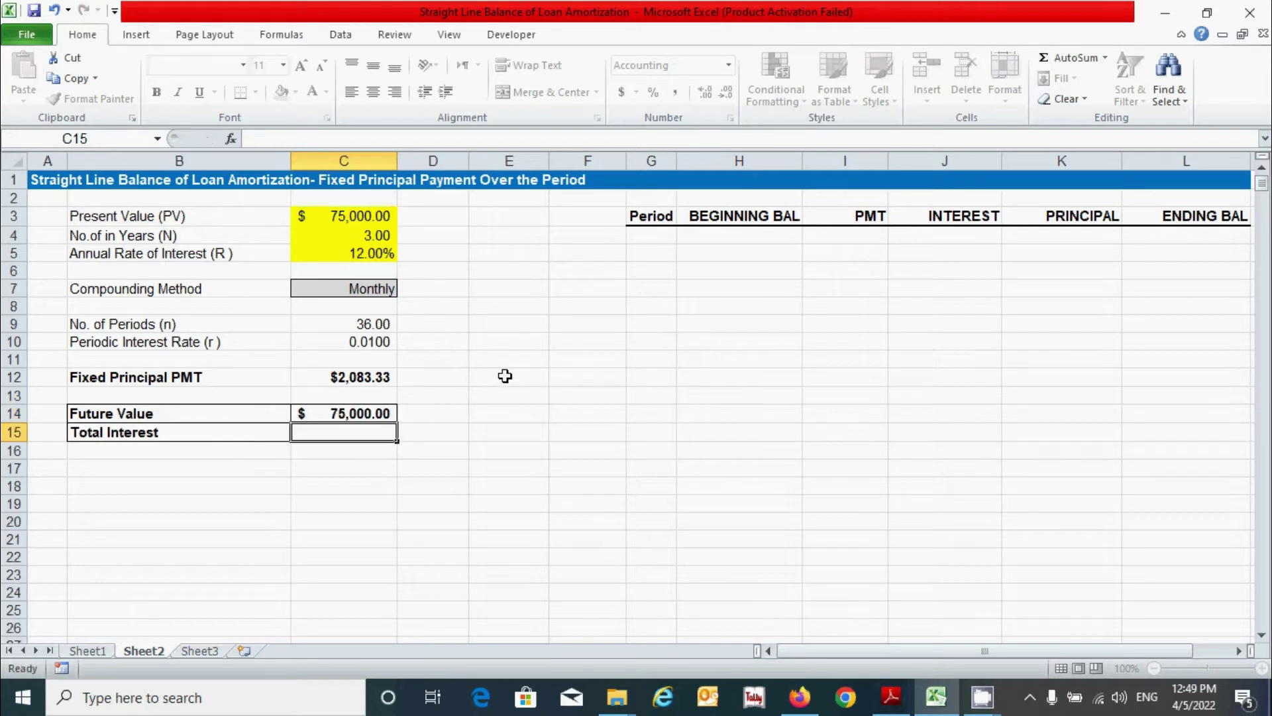
pyautogui.click(361, 484)
pyautogui.click(338, 432)
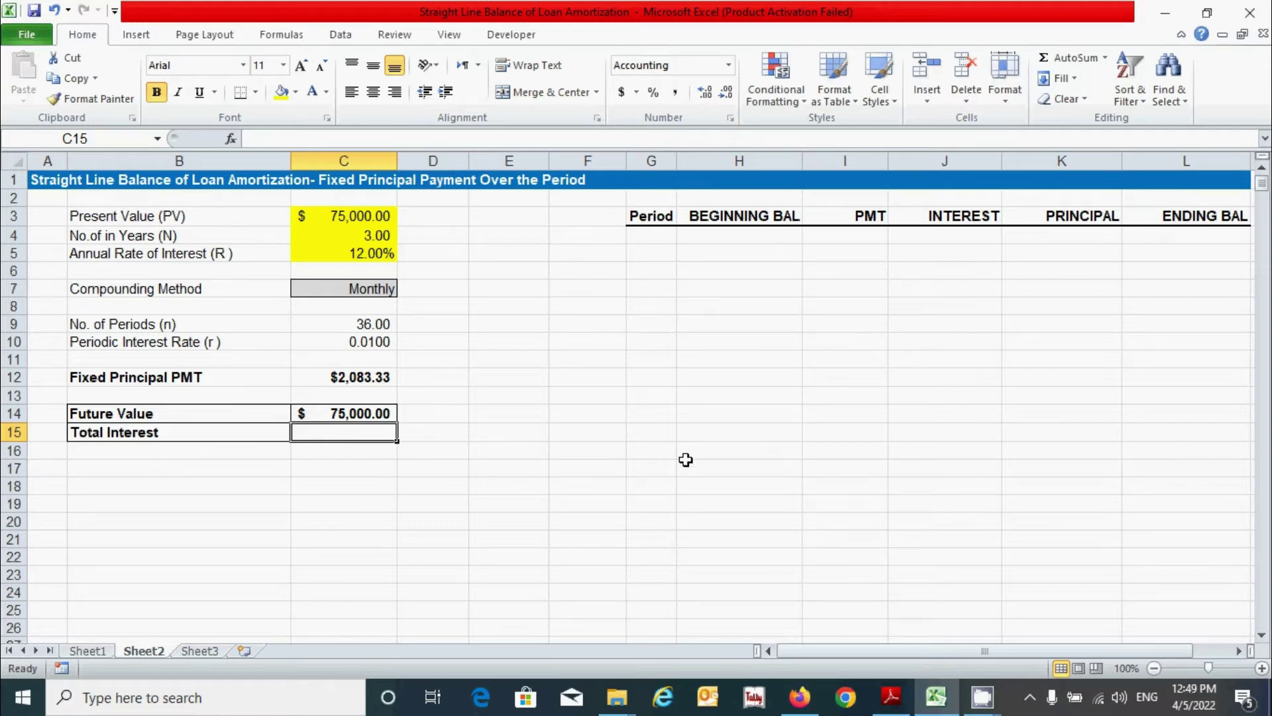
pyautogui.click(658, 236)
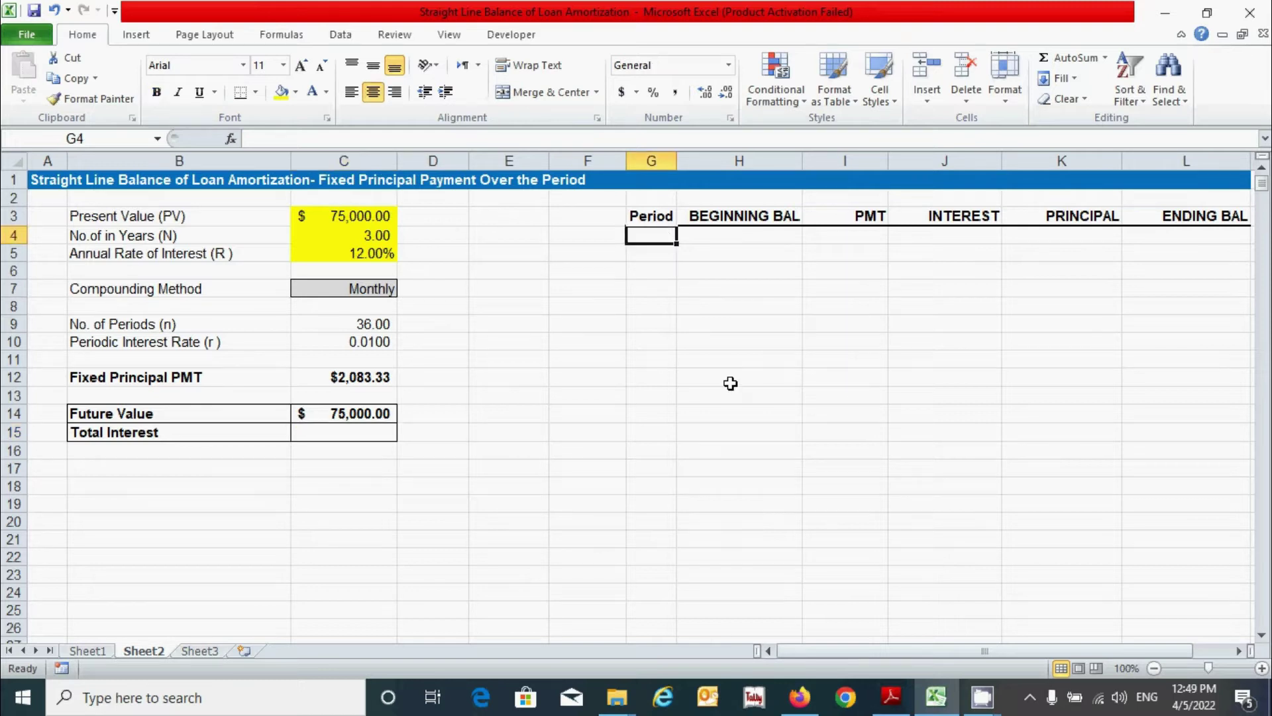
# - Start the schedule at period 0 with Ending Bal =$C$3 ($75,000.00)
pyautogui.write('0')
pyautogui.press('Tab')
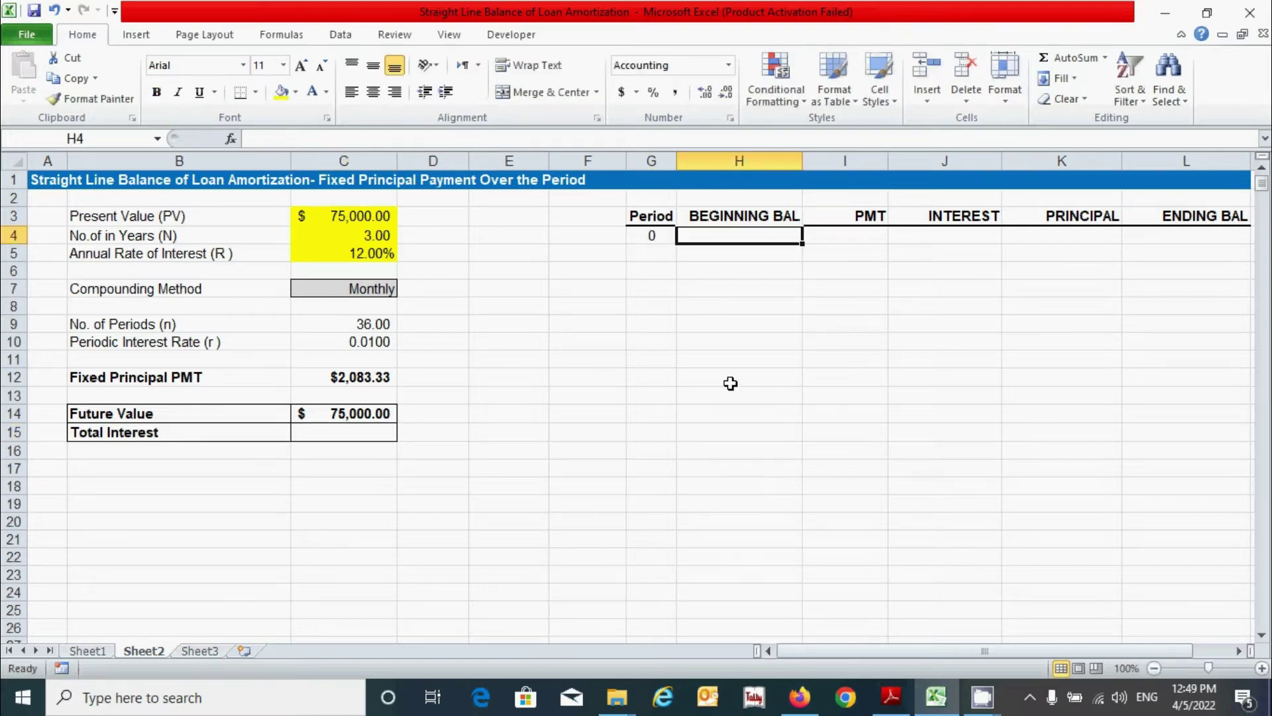
pyautogui.click(1195, 233)
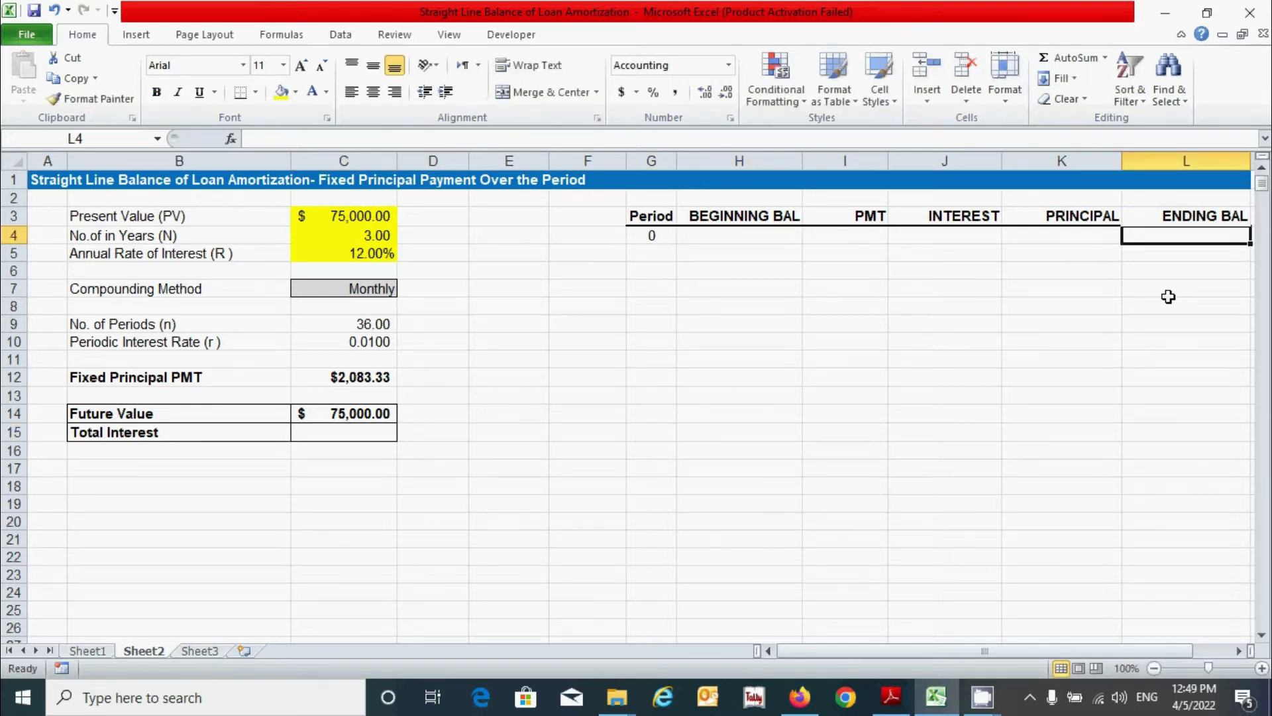
pyautogui.write('=')
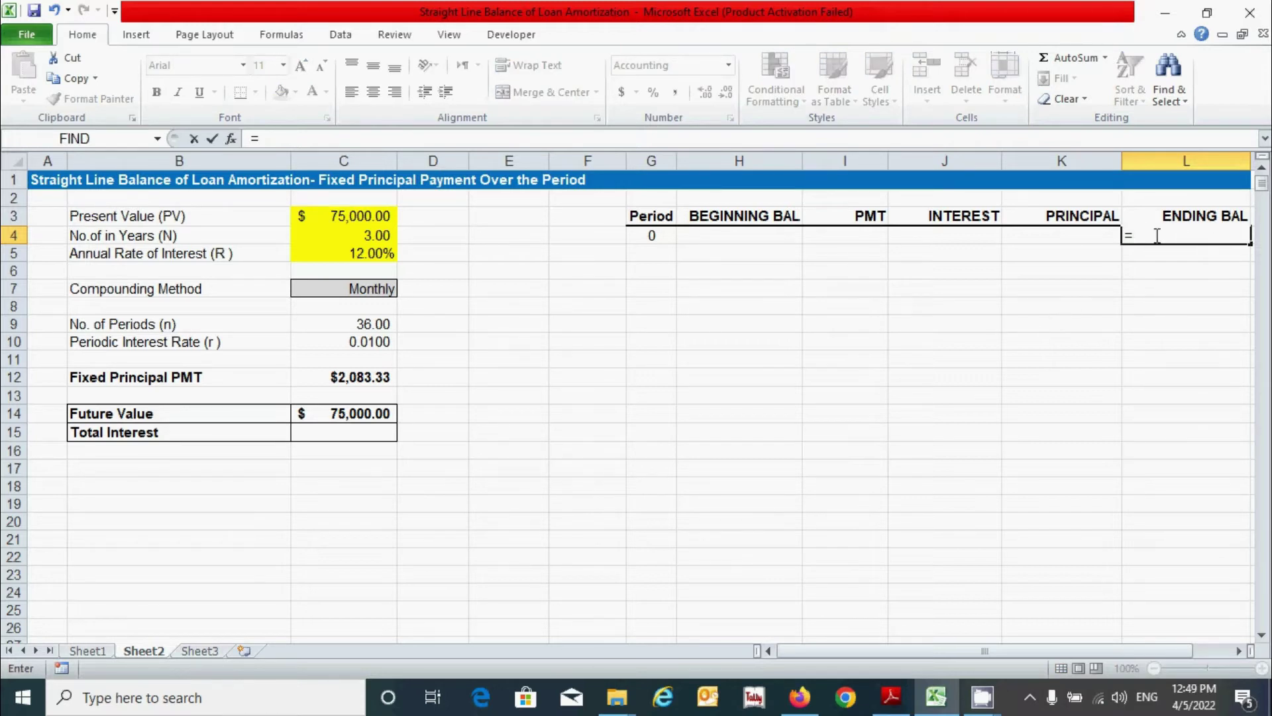
pyautogui.click(365, 217)
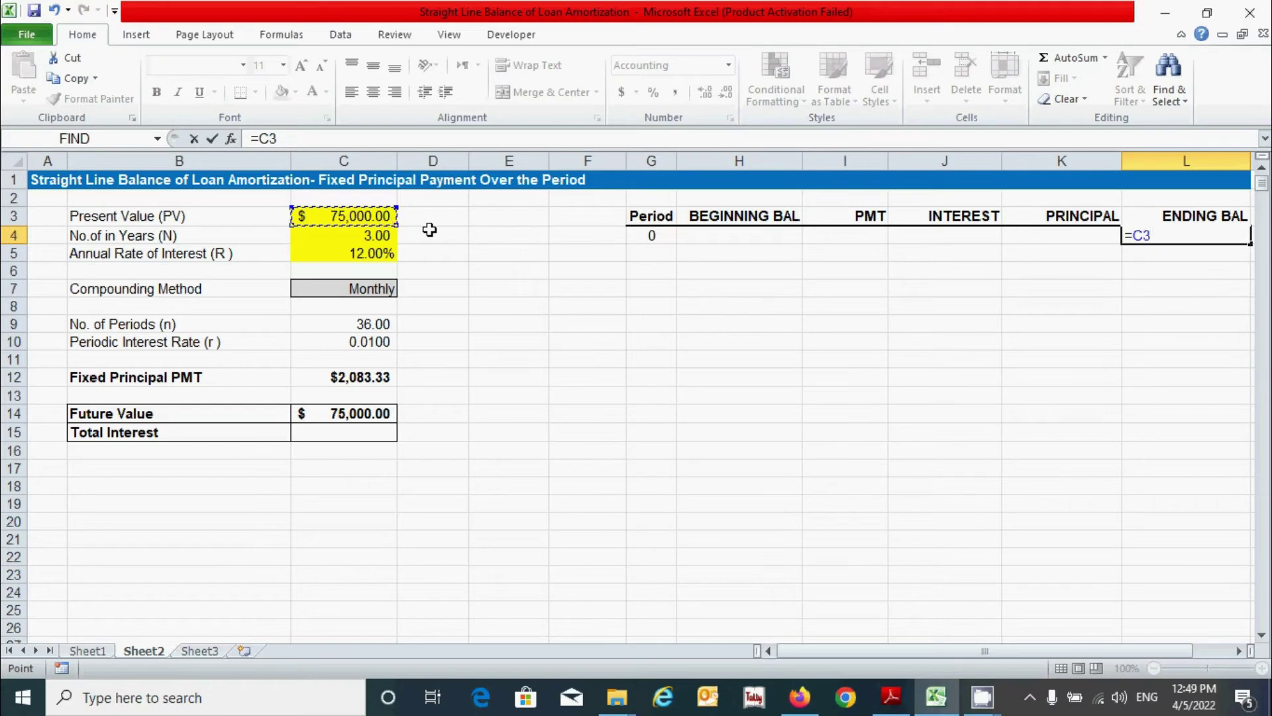
pyautogui.press('F4')
pyautogui.press('Return')
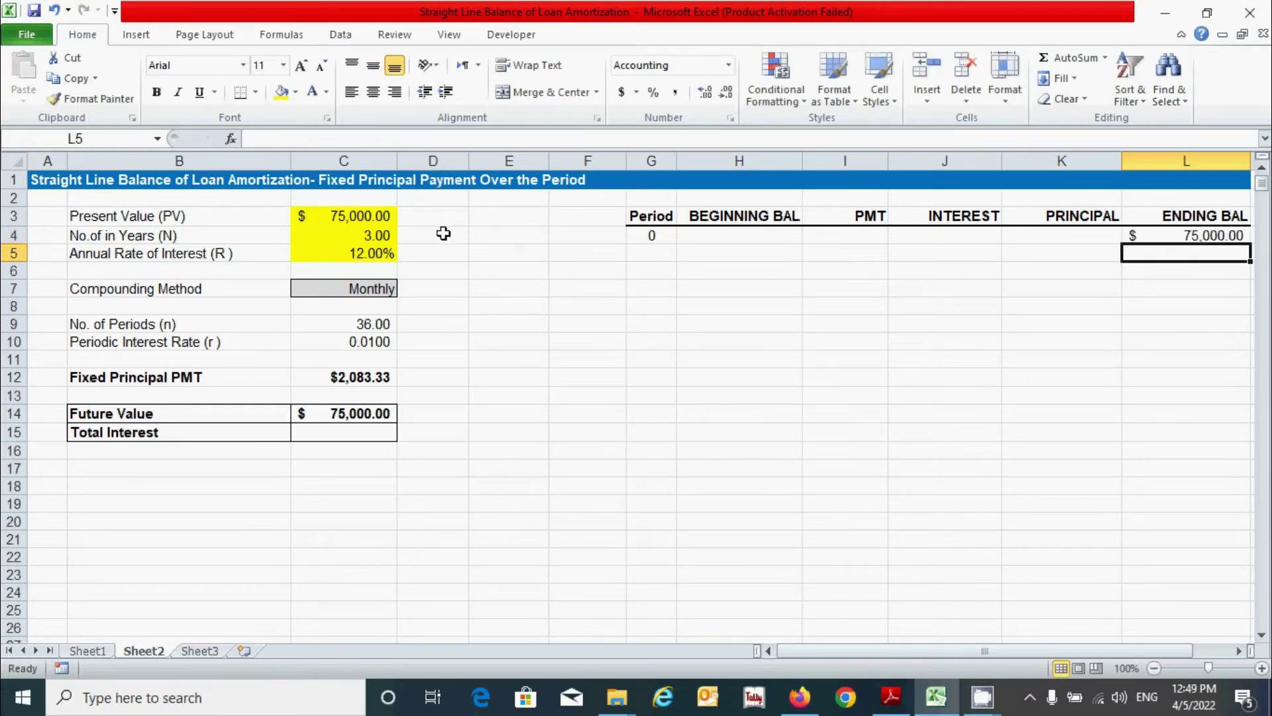
pyautogui.click(653, 252)
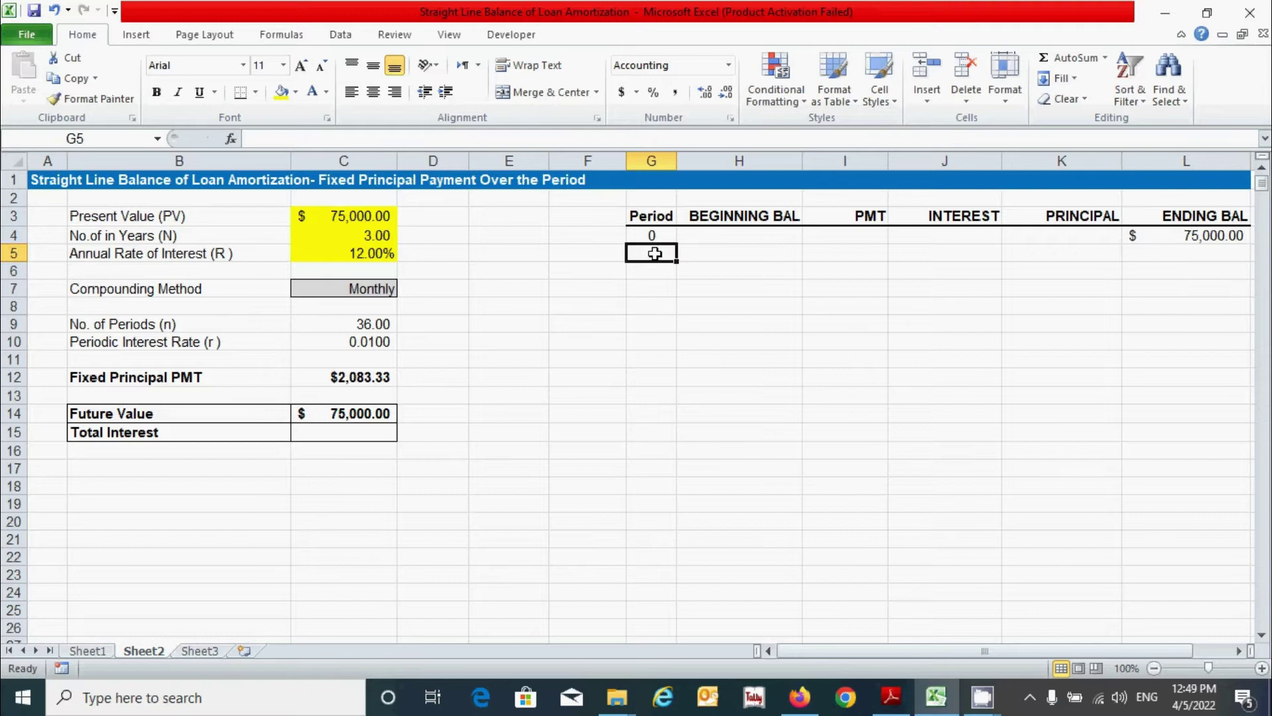
# - Enter period 1 and fill the Period series 0, 1, 2… far down column G
pyautogui.write('1')
pyautogui.click(725, 262)
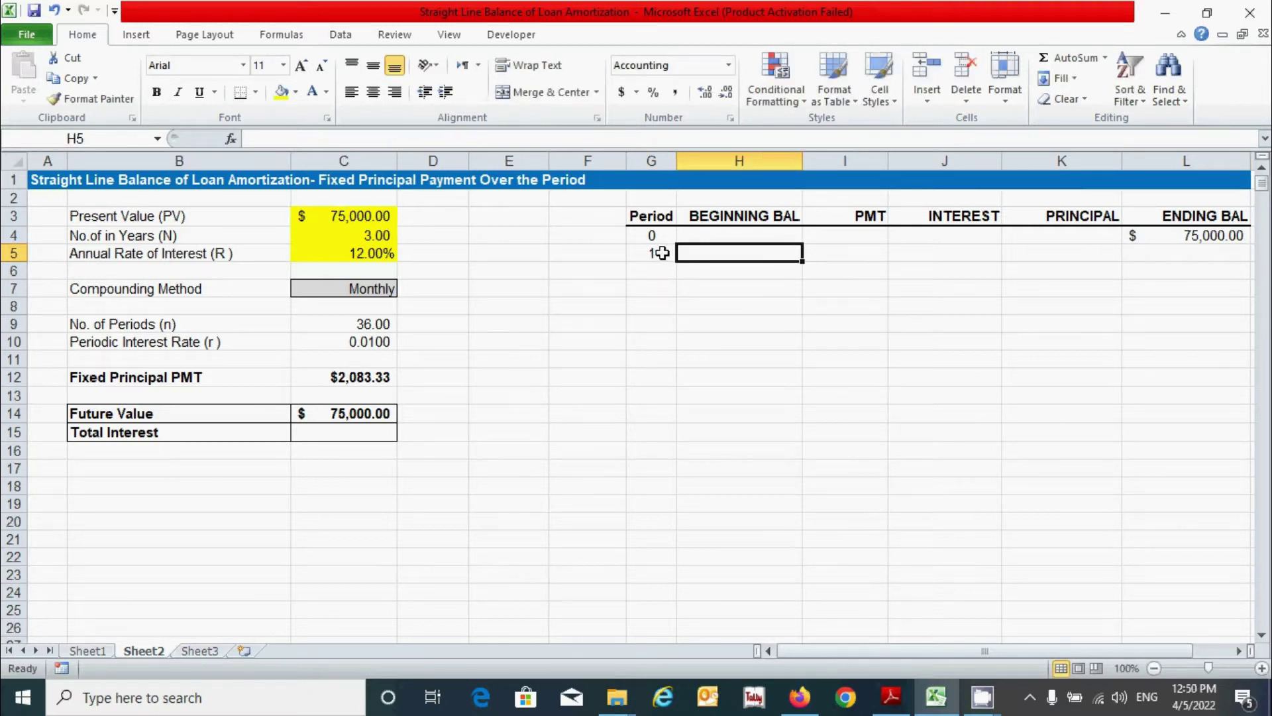
pyautogui.moveTo(654, 236); pyautogui.dragTo(656, 254)
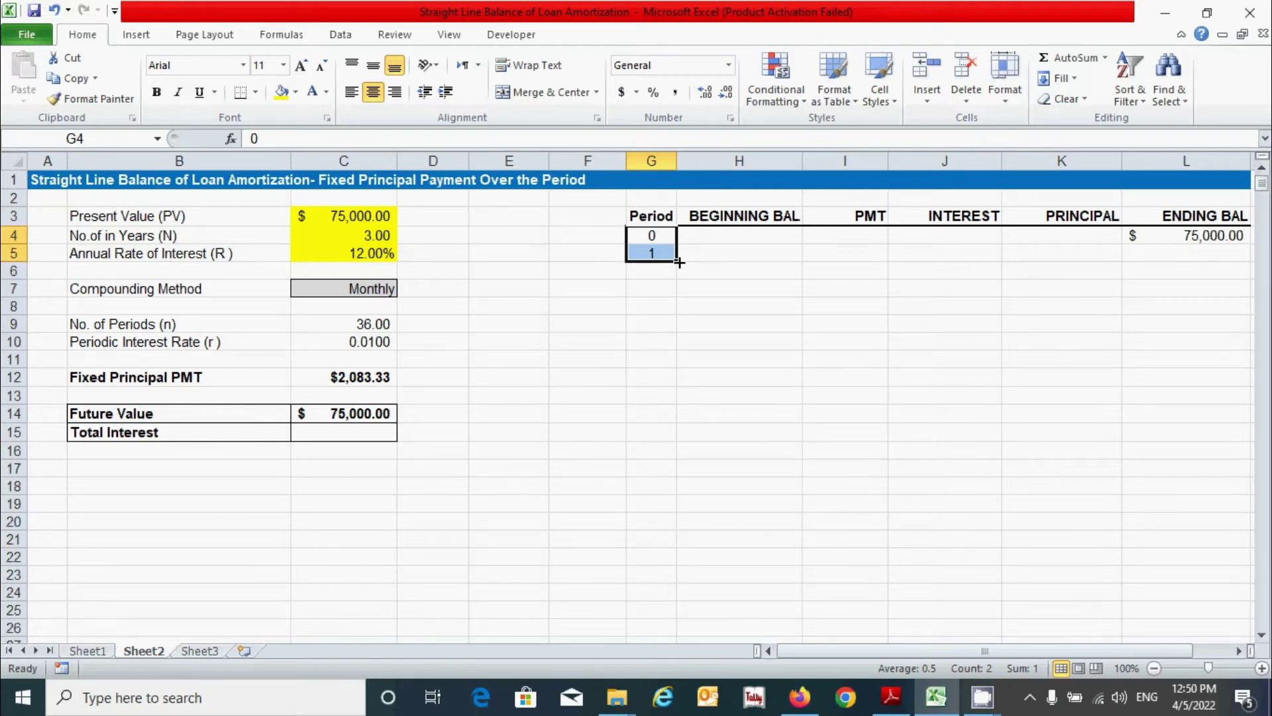
pyautogui.moveTo(679, 263); pyautogui.dragTo(689, 636)
pyautogui.scroll(14, 781, 406)
pyautogui.scroll(7, 781, 407)
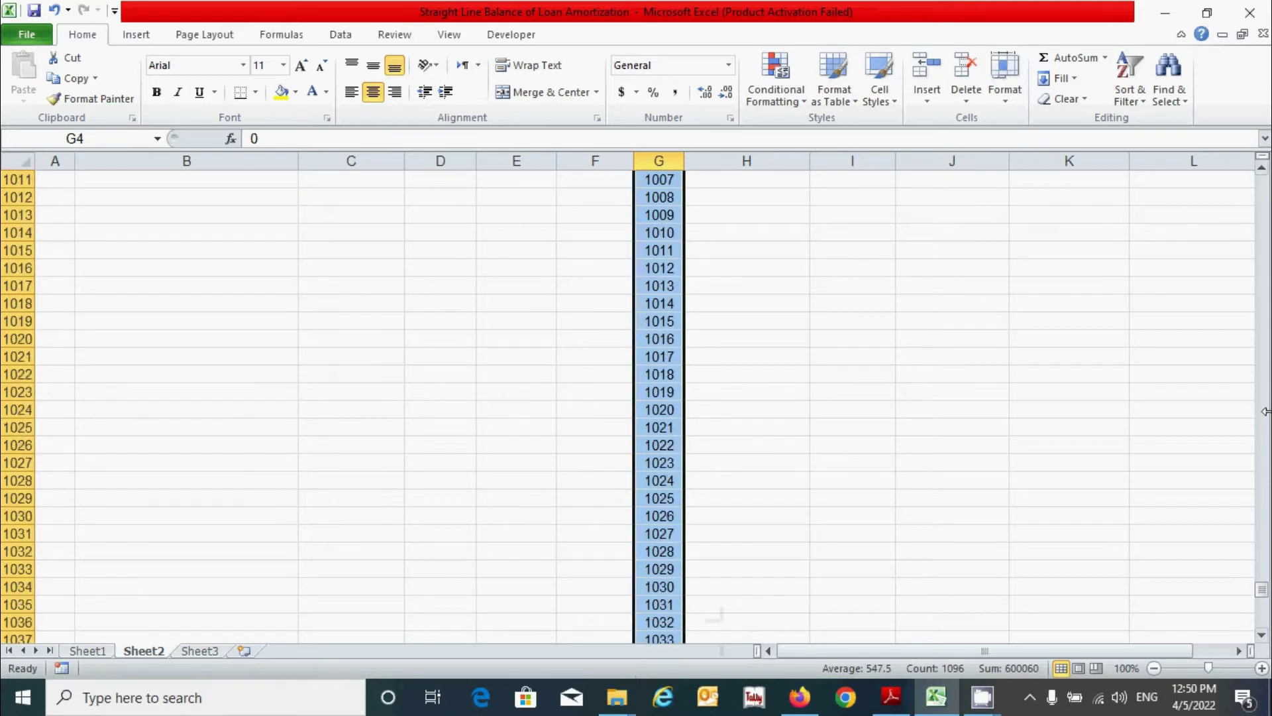
pyautogui.moveTo(1262, 589); pyautogui.dragTo(1262, 177)
pyautogui.click(725, 252)
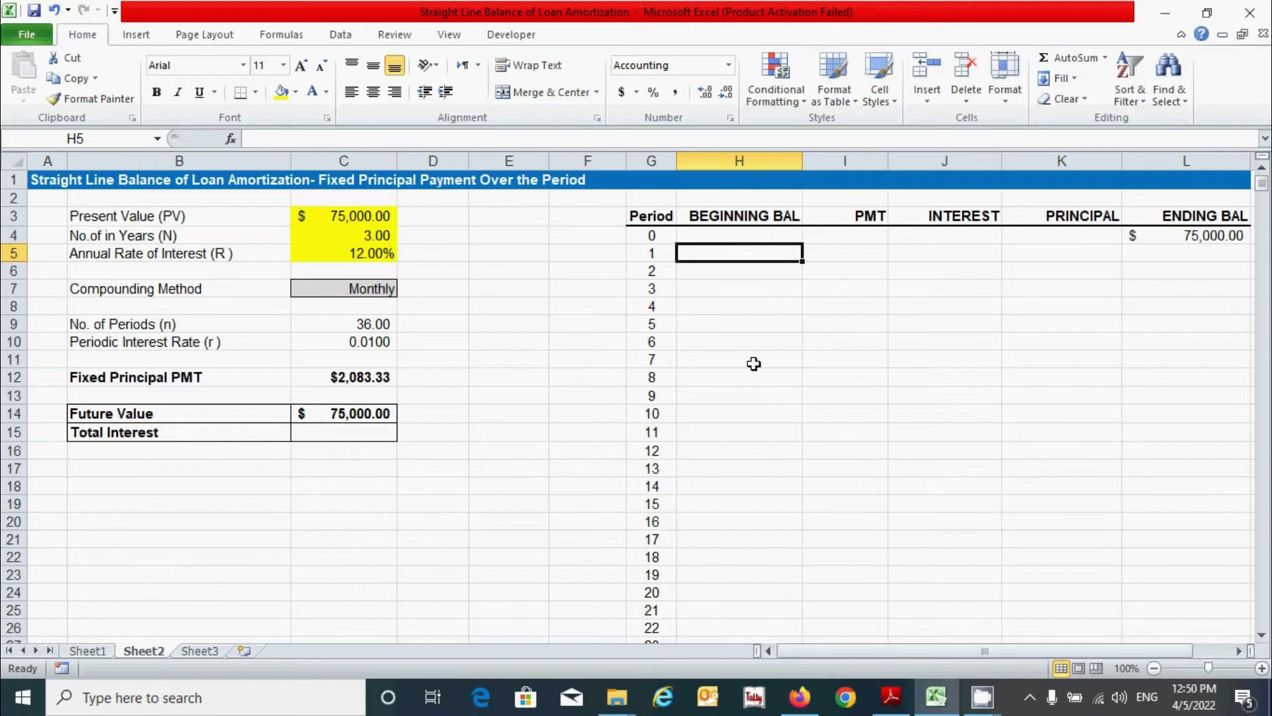
pyautogui.write('=')
# - Set period 1's Beginning Bal to =L4 and copy it down column H
pyautogui.click(1148, 235)
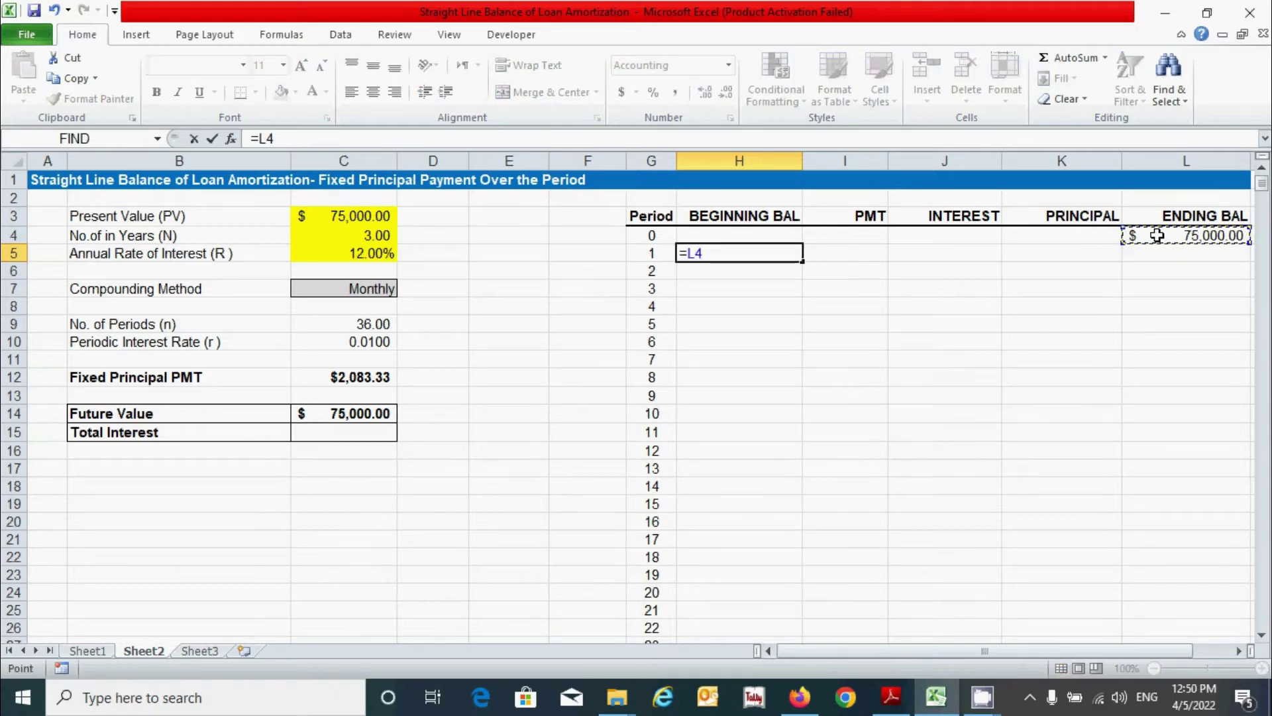
pyautogui.press('Return')
pyautogui.click(779, 254)
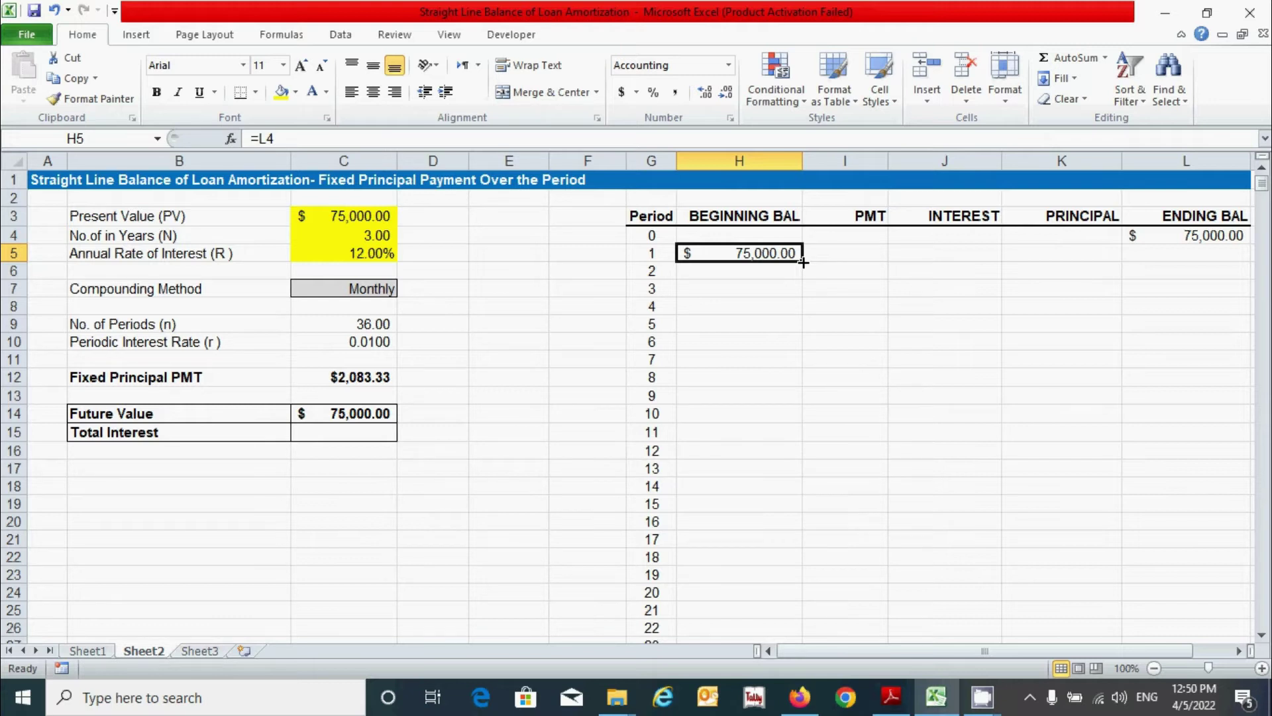
pyautogui.doubleClick(804, 263)
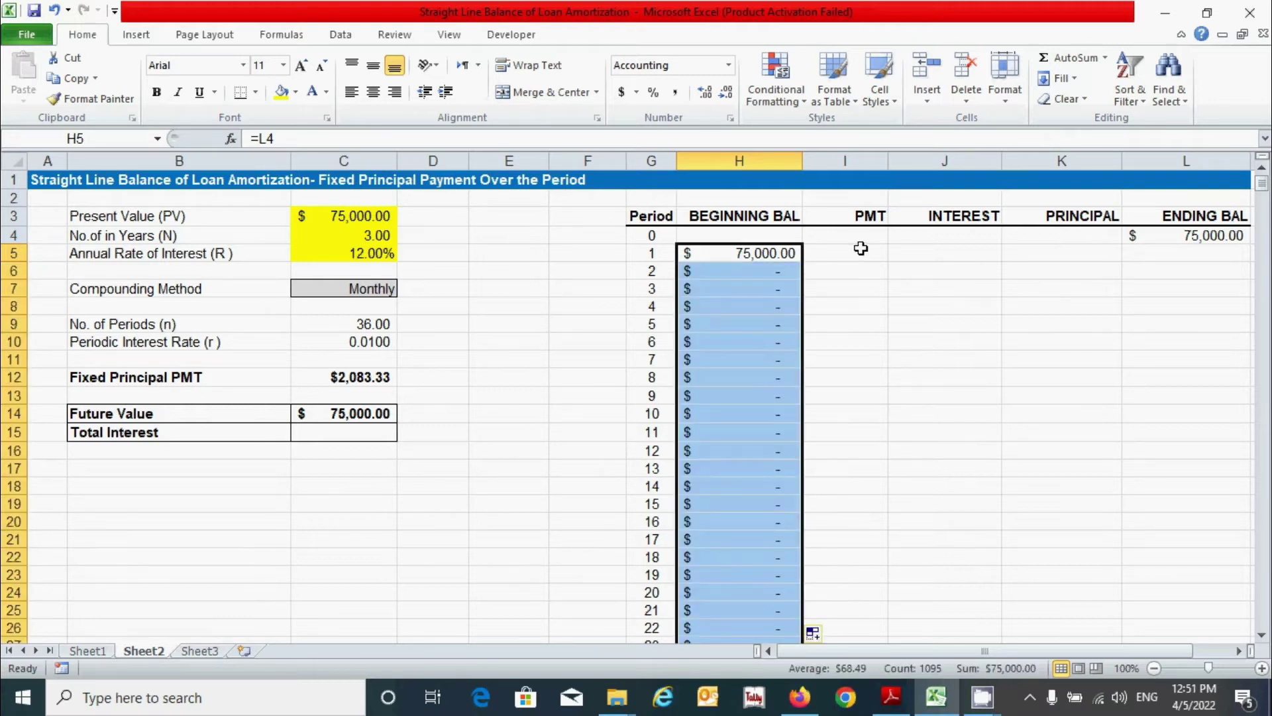
pyautogui.click(851, 263)
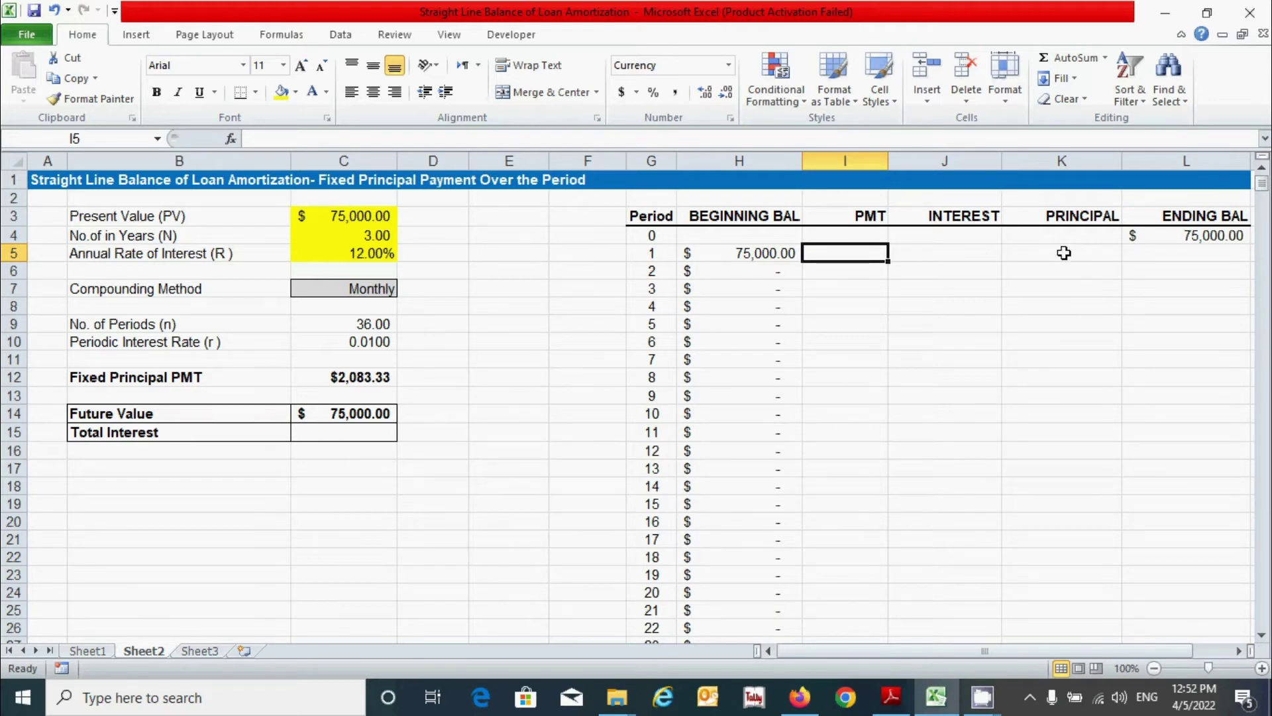
# - Set period 1's PMT to =J5+K5 and copy it down column I
pyautogui.write('=')
pyautogui.click(953, 252)
pyautogui.write('+')
pyautogui.click(1054, 251)
pyautogui.press('Return')
pyautogui.click(860, 250)
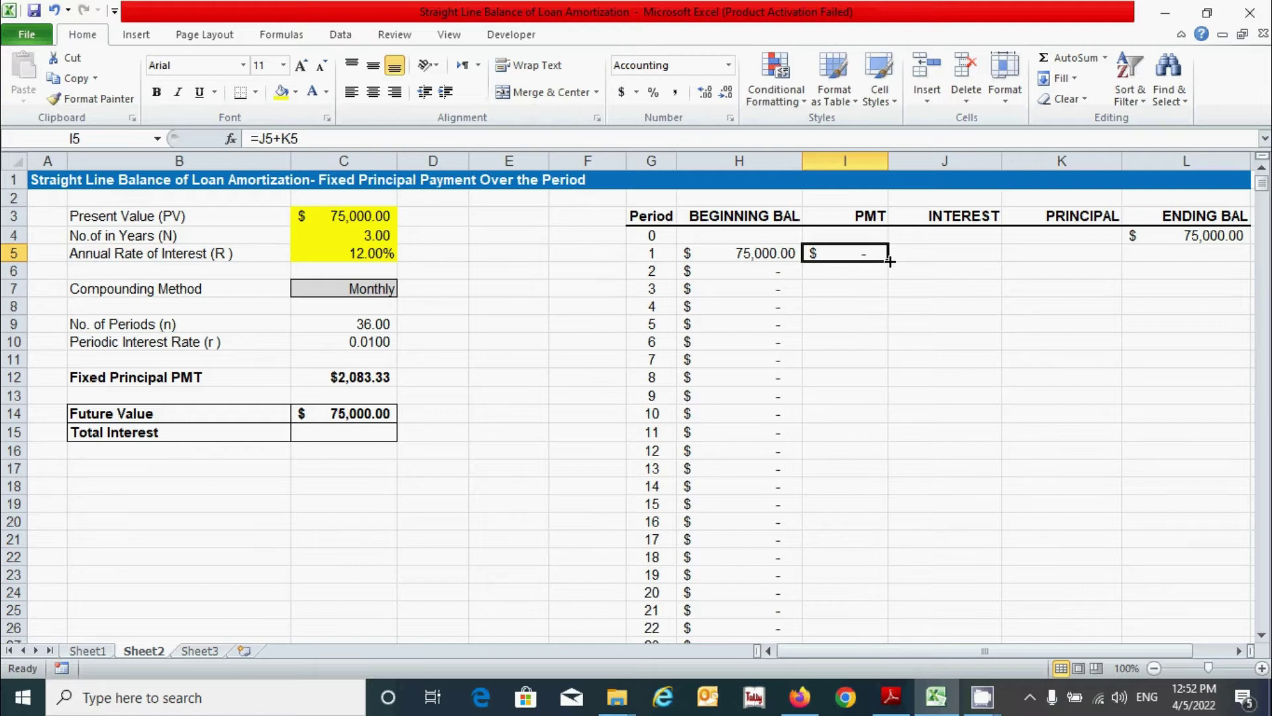
pyautogui.doubleClick(889, 261)
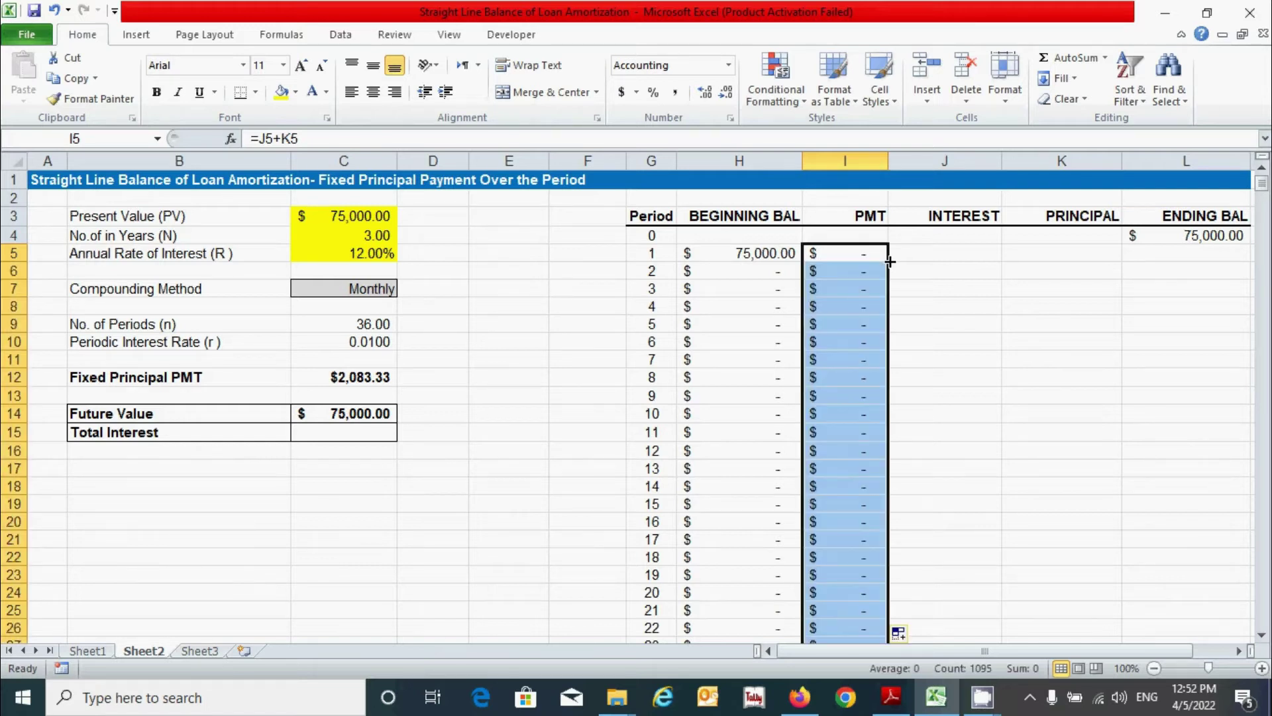
pyautogui.click(926, 255)
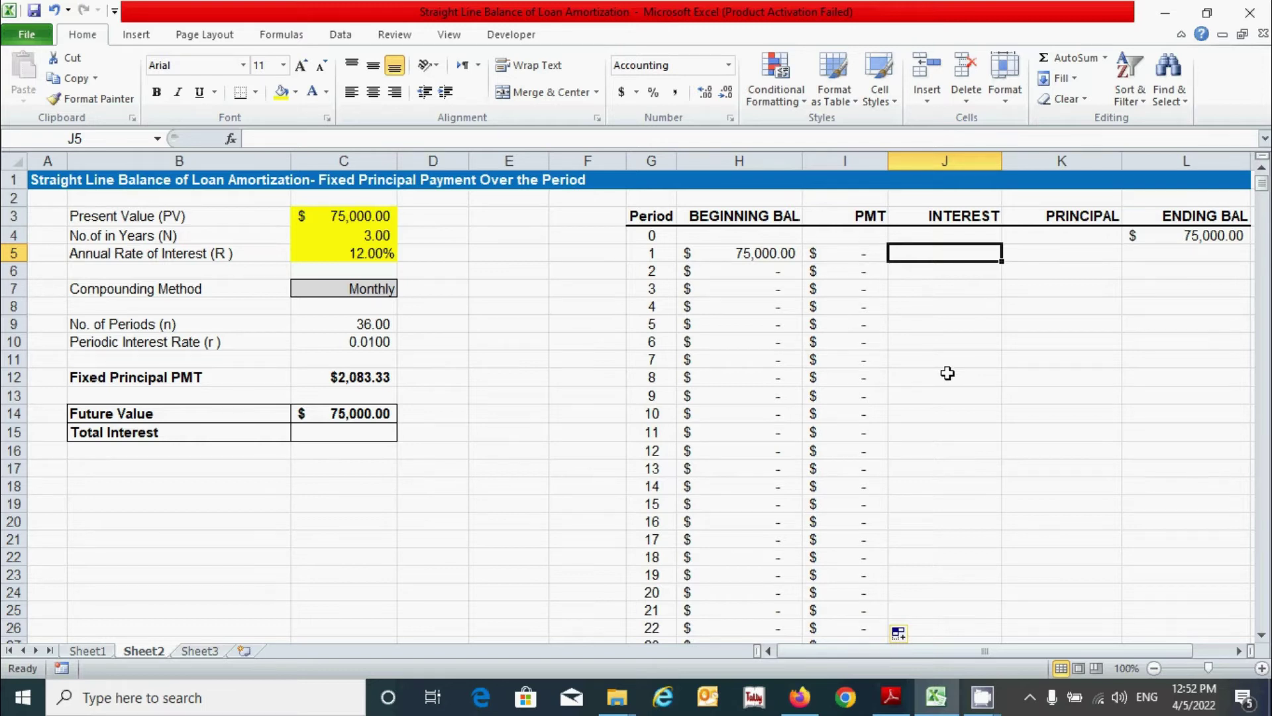
# - Set Interest to =H5*$C$10, $750.00 for period 1, and fill down column J
pyautogui.write('=')
pyautogui.click(764, 254)
pyautogui.write('*')
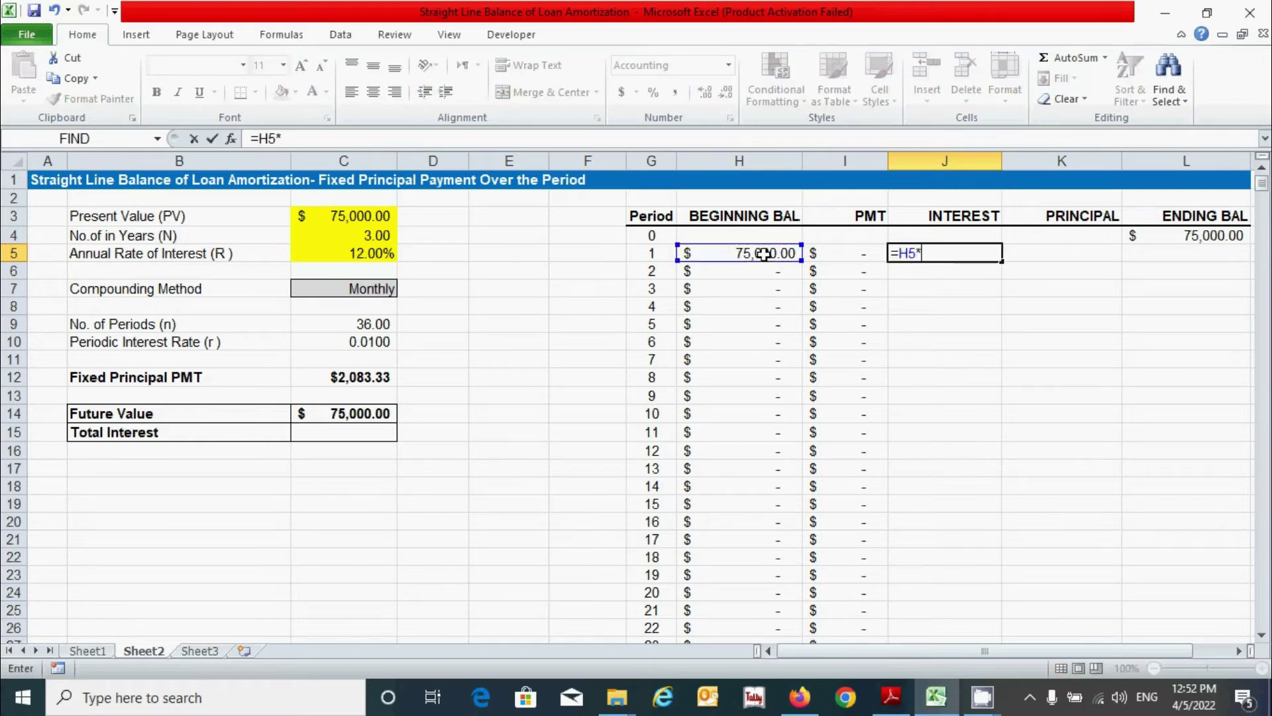
pyautogui.click(341, 342)
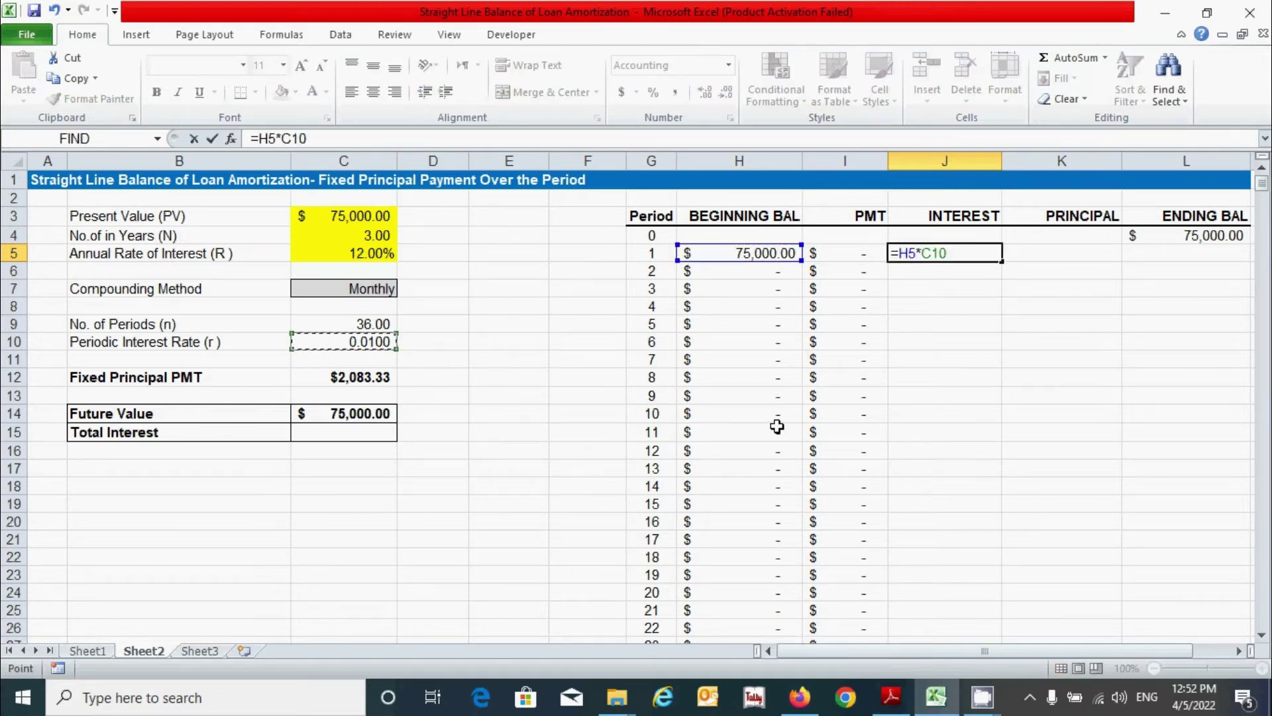
pyautogui.press('F4')
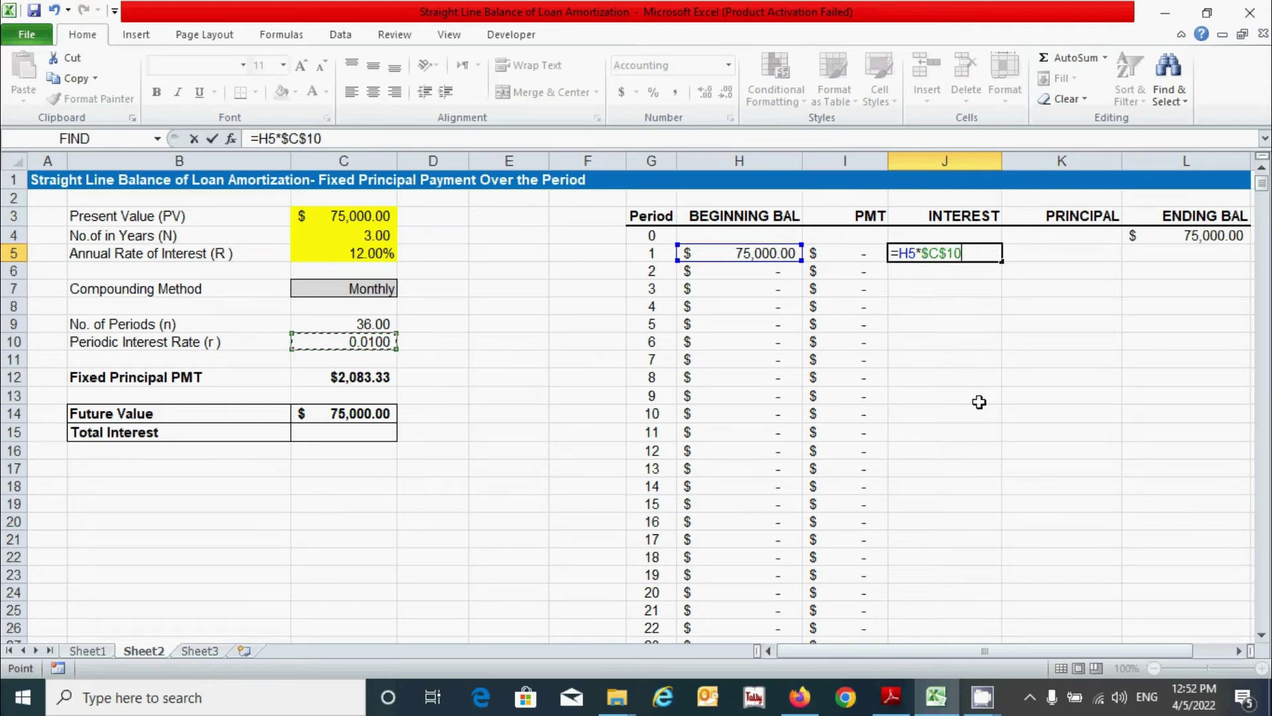
pyautogui.press('Return')
pyautogui.click(992, 258)
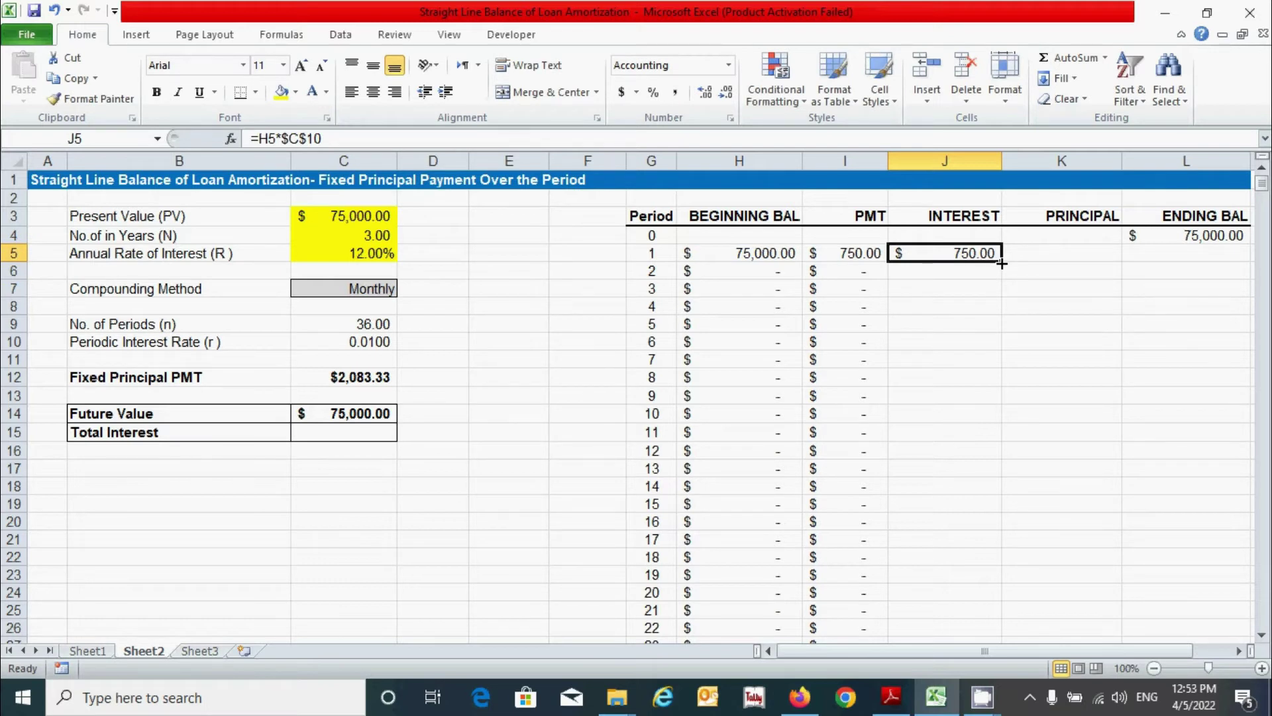
pyautogui.doubleClick(1001, 263)
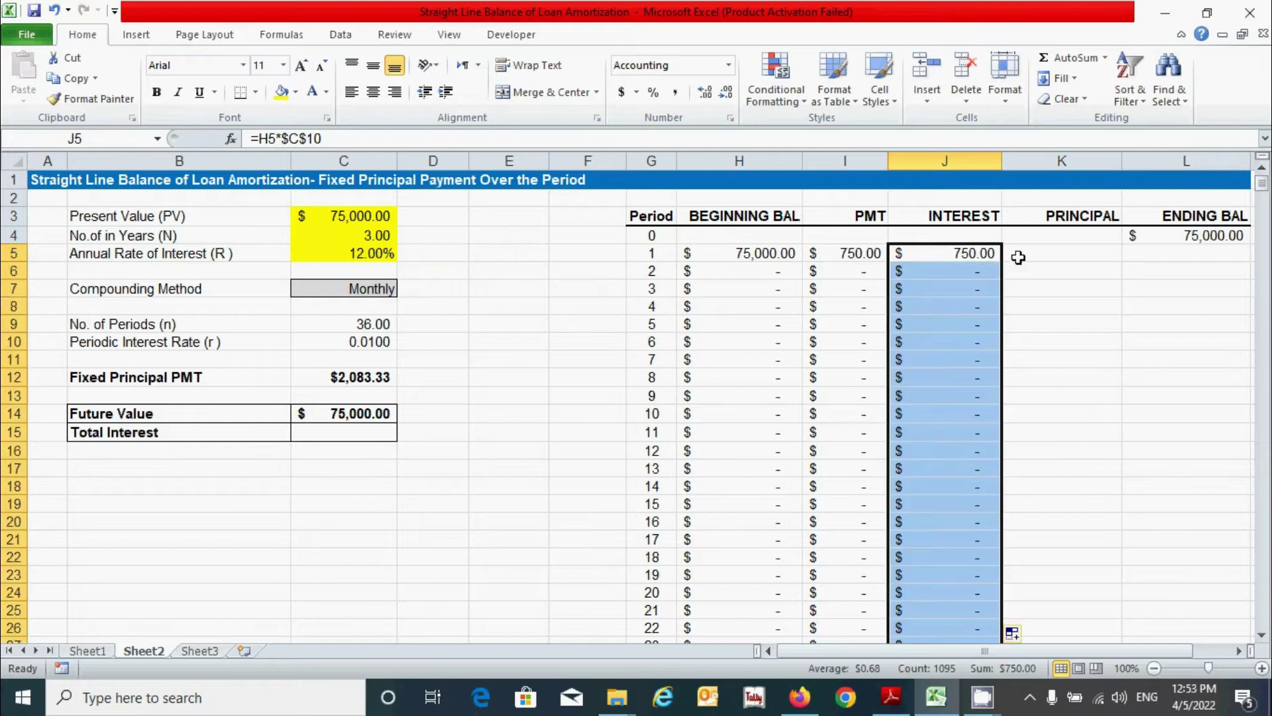
pyautogui.click(1047, 254)
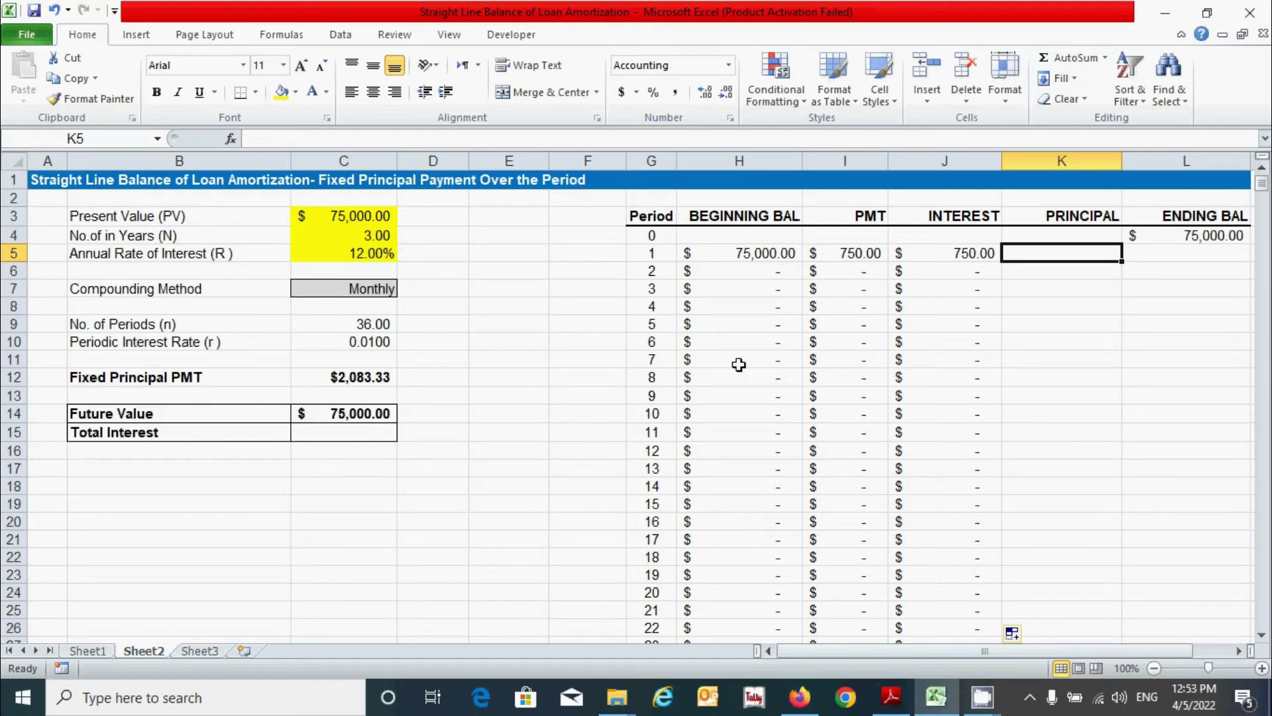
# - Set Principal to =$C$12, $2,083.33 for every period down column K
pyautogui.write('=')
pyautogui.click(360, 381)
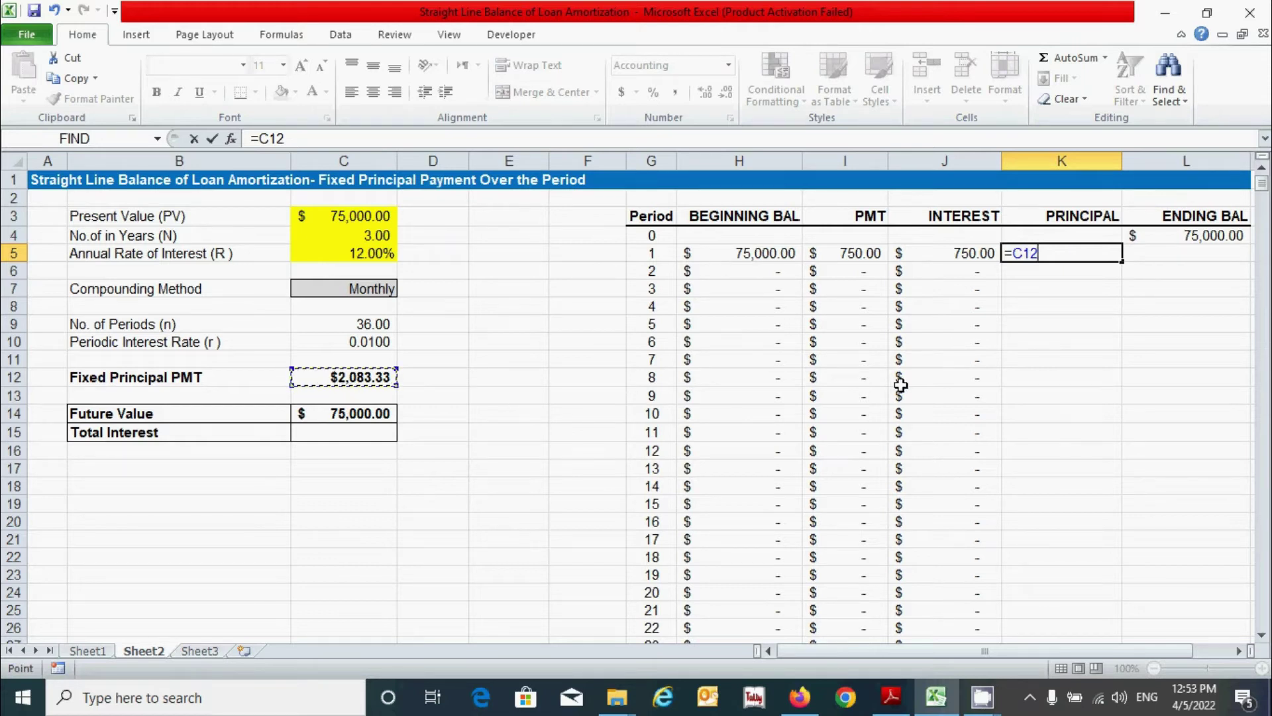
pyautogui.press('F4')
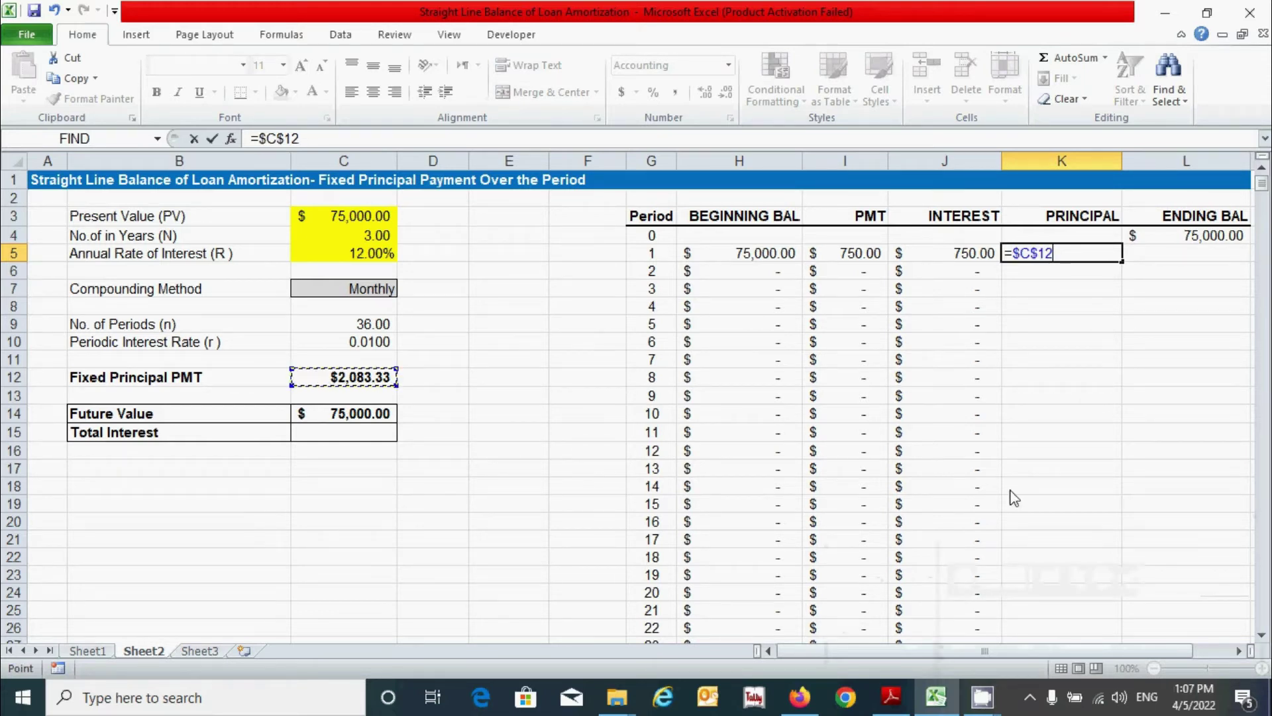
pyautogui.press('Return')
pyautogui.click(1110, 254)
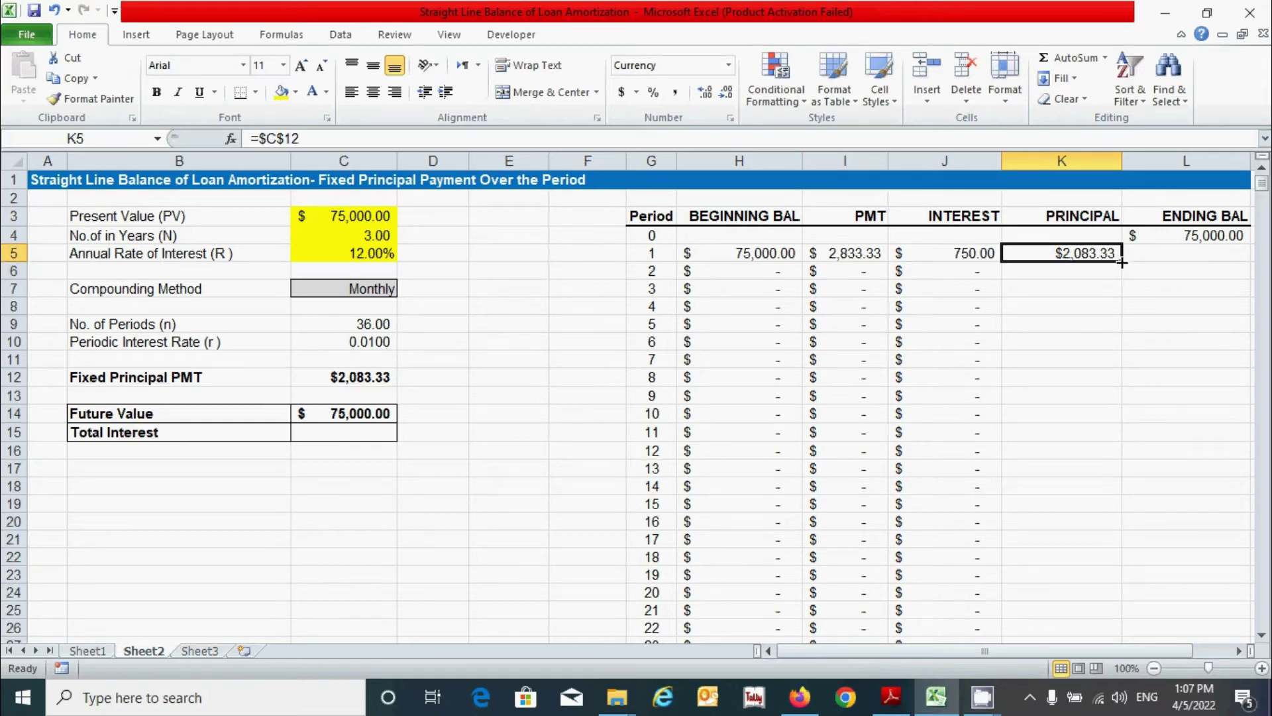
pyautogui.doubleClick(1122, 262)
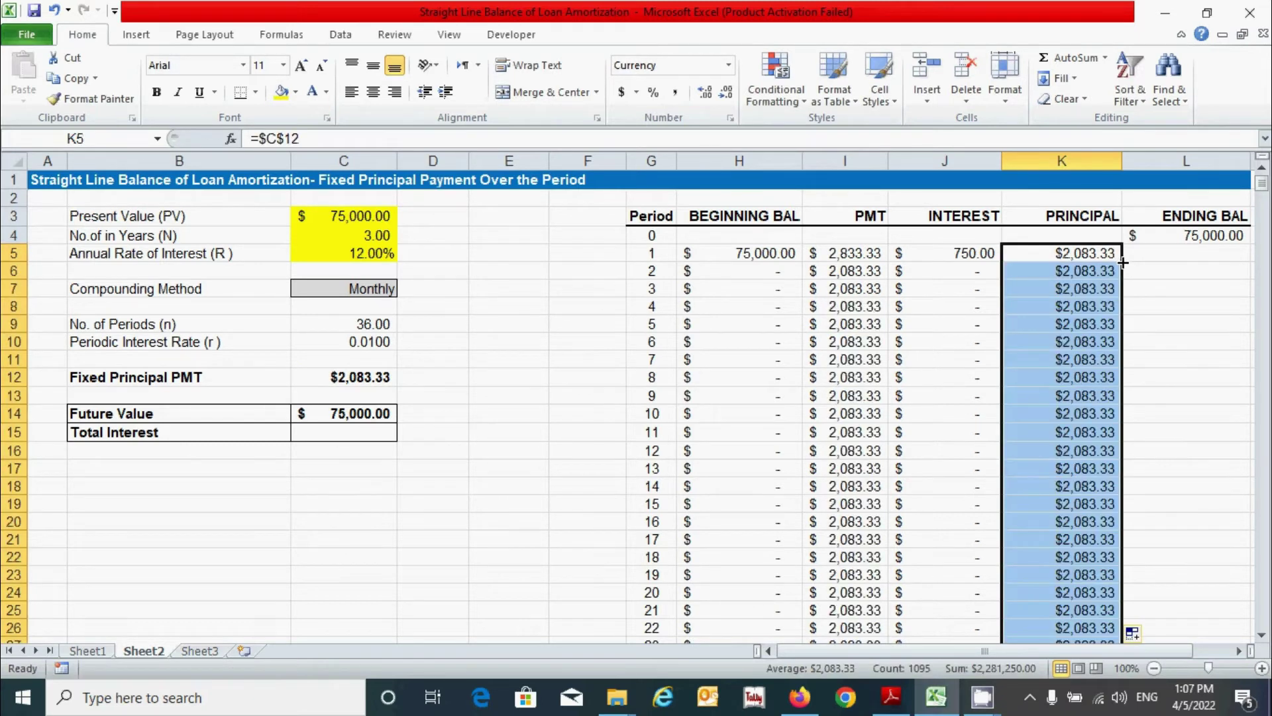
pyautogui.click(1169, 252)
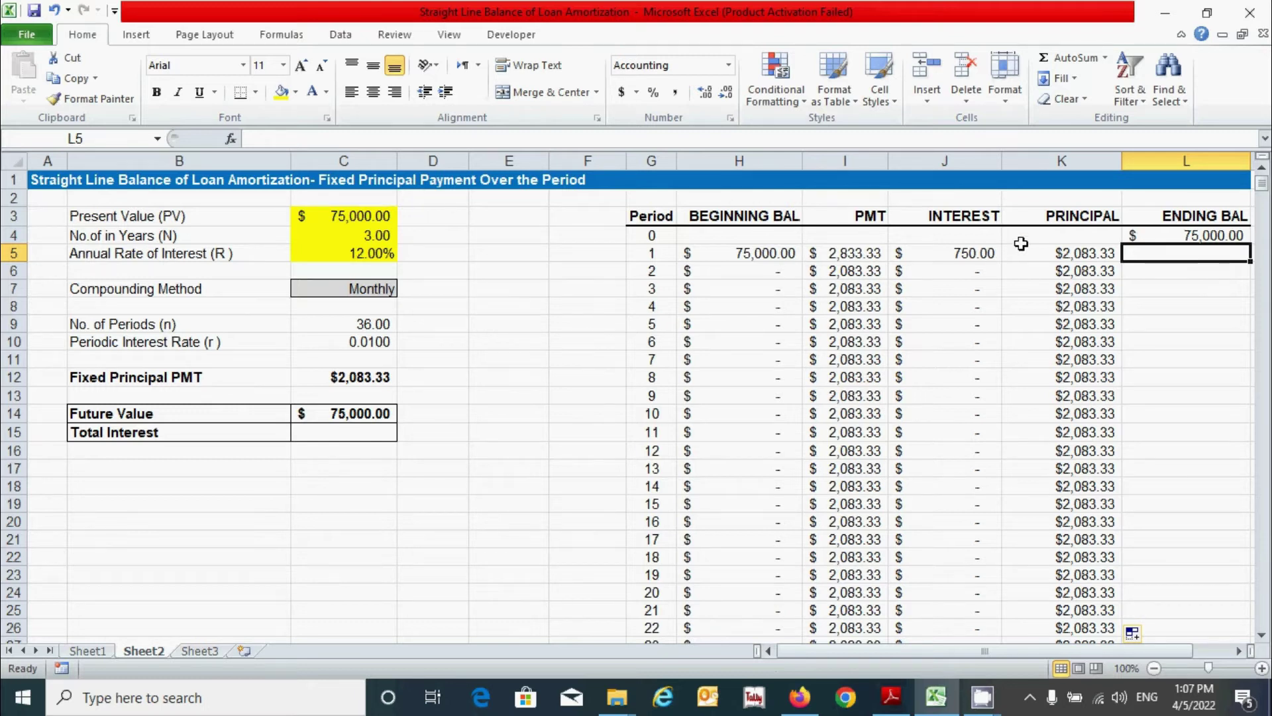
# - Set Ending Bal to =H5-K5 and fill down, giving 72,916.67, 70,833.33, 68,750.00 onward
pyautogui.write('=')
pyautogui.click(734, 250)
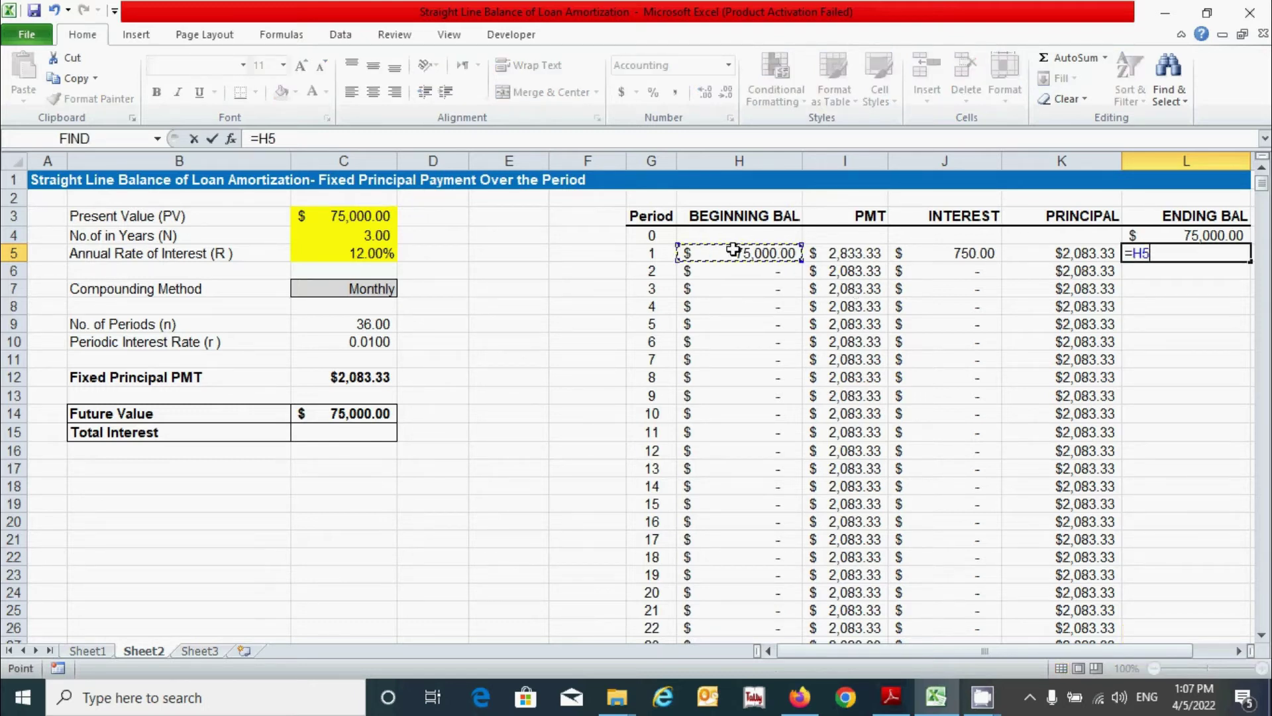
pyautogui.write('-')
pyautogui.click(1081, 253)
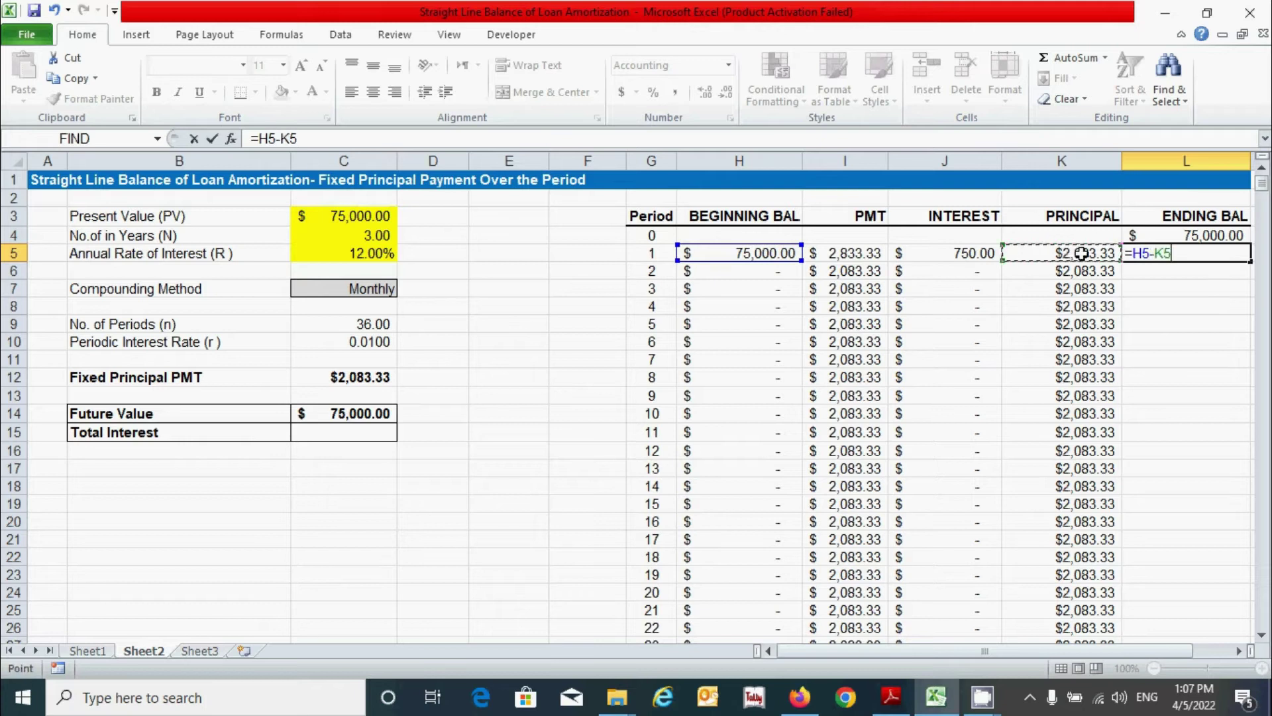
pyautogui.press('Return')
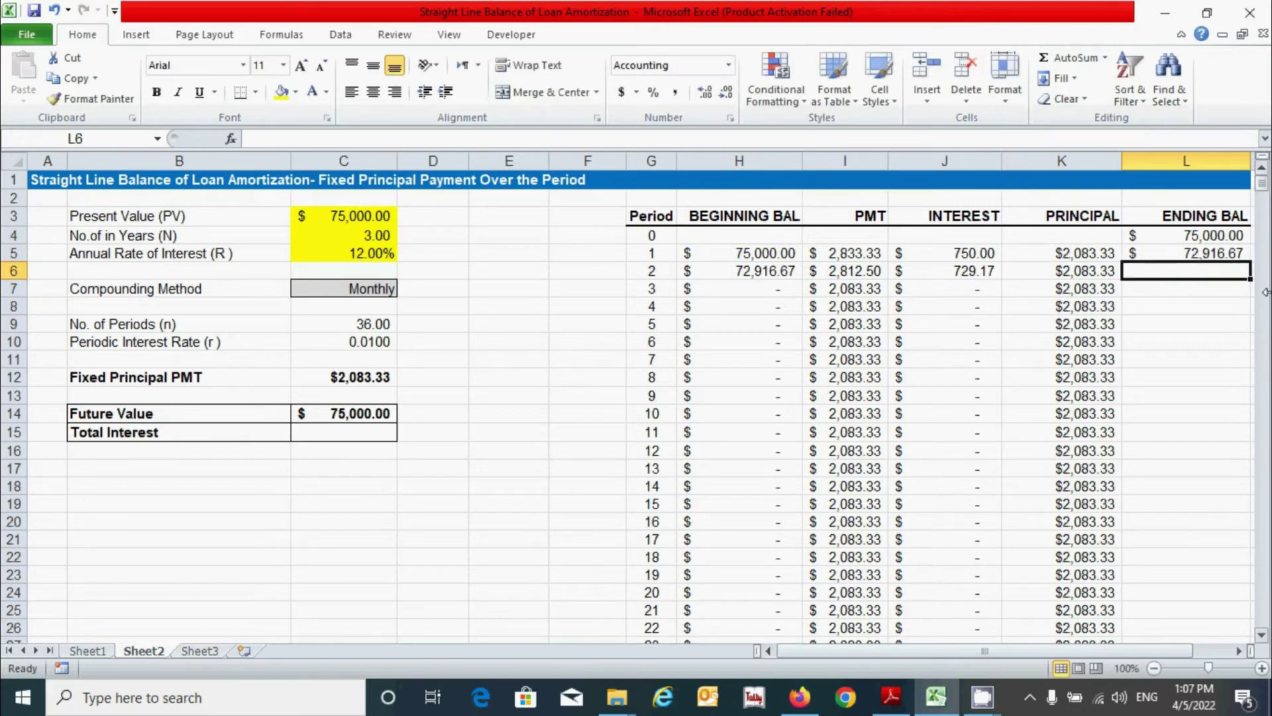
pyautogui.click(1203, 253)
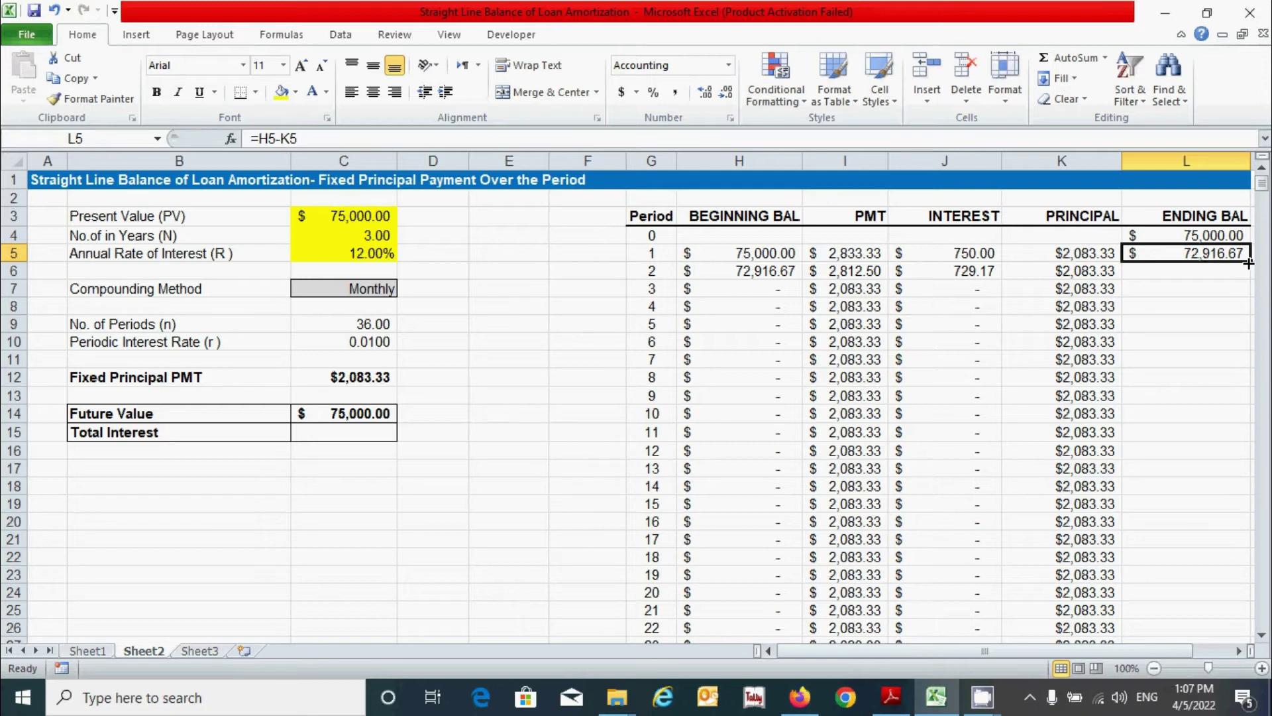
pyautogui.doubleClick(1249, 263)
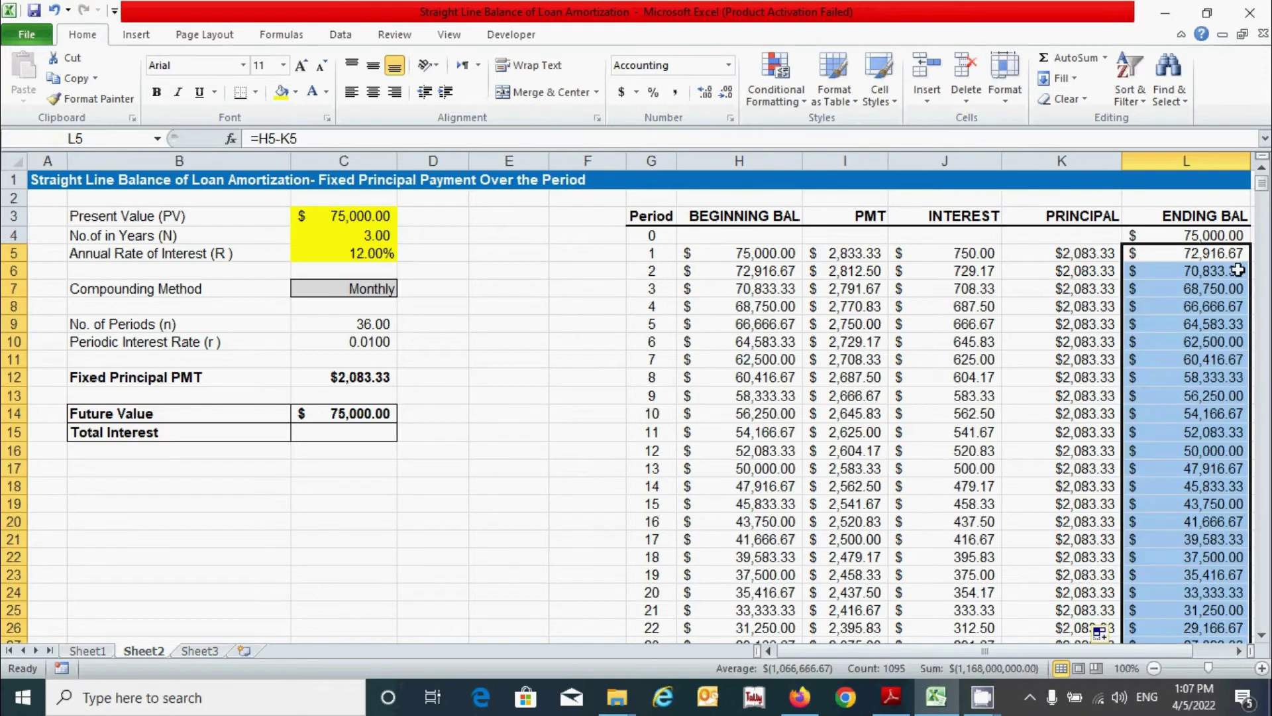
pyautogui.click(1029, 345)
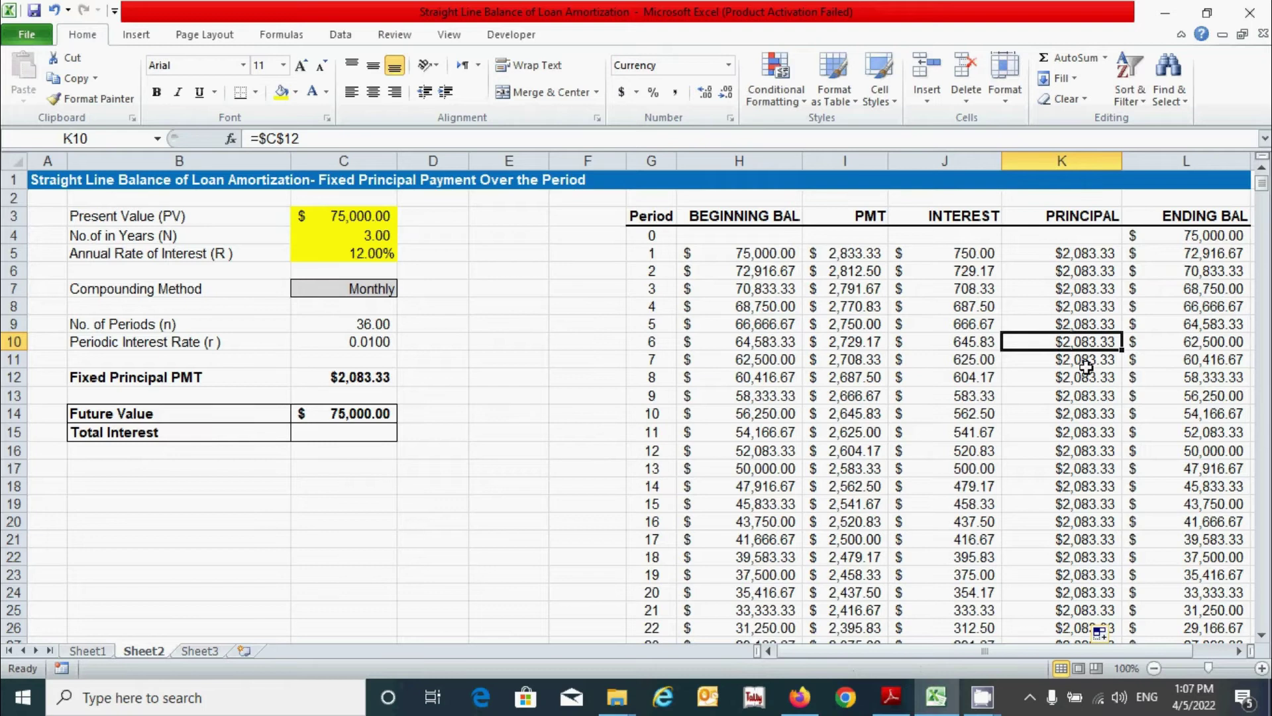
# - Check the ending balance after period 36 and look over the rows past the final period
pyautogui.scroll(-8, 1087, 367)
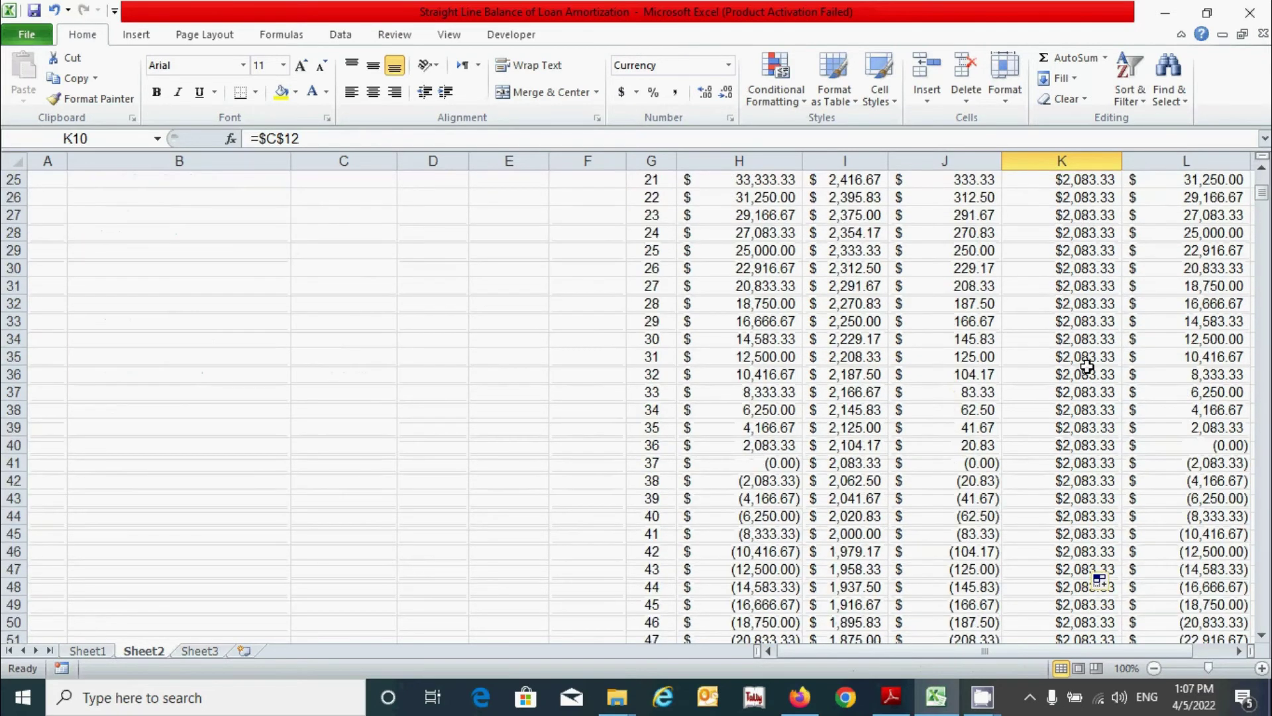
pyautogui.click(1234, 444)
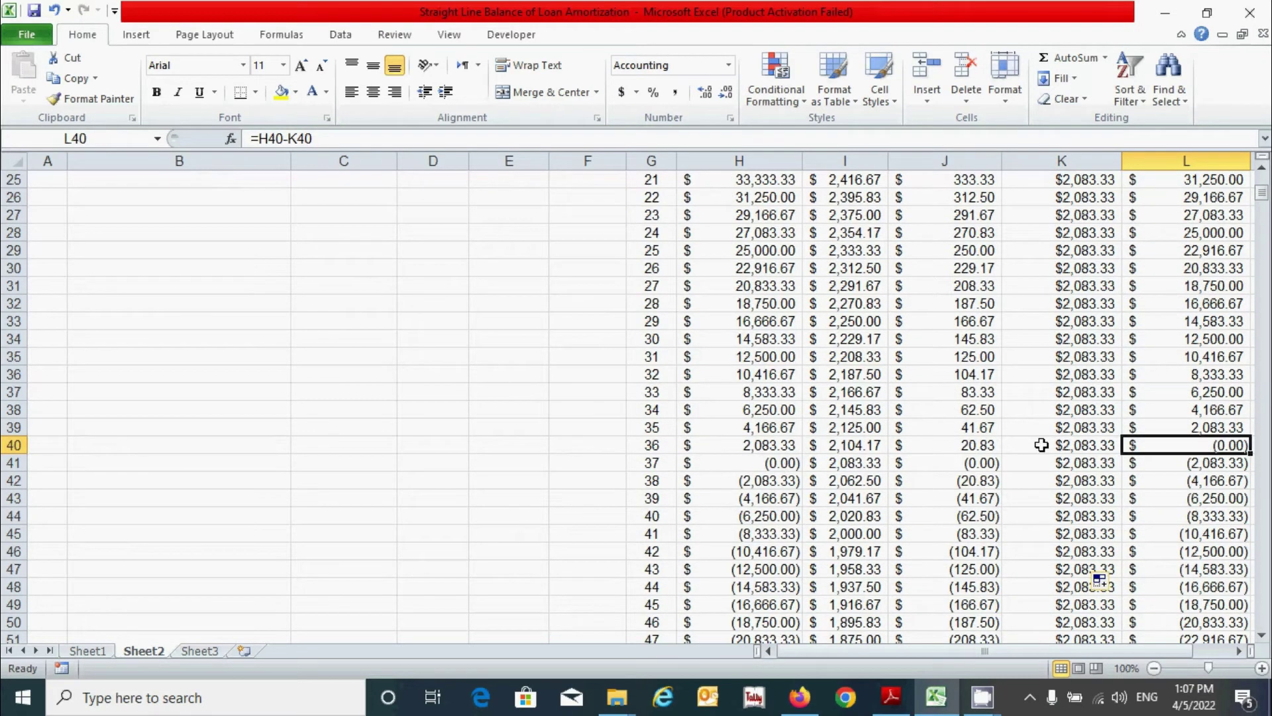
pyautogui.scroll(-2, 914, 474)
pyautogui.moveTo(650, 375); pyautogui.dragTo(1186, 646)
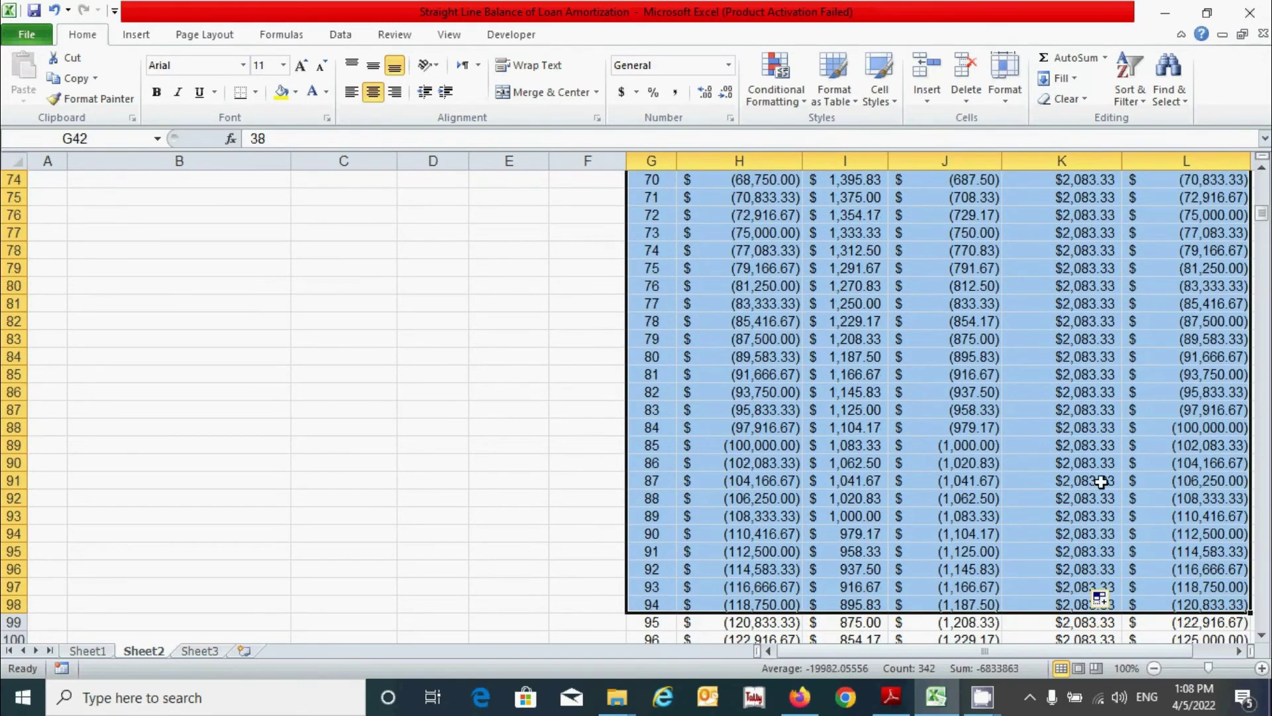
pyautogui.scroll(3, 920, 475)
pyautogui.scroll(20, 919, 475)
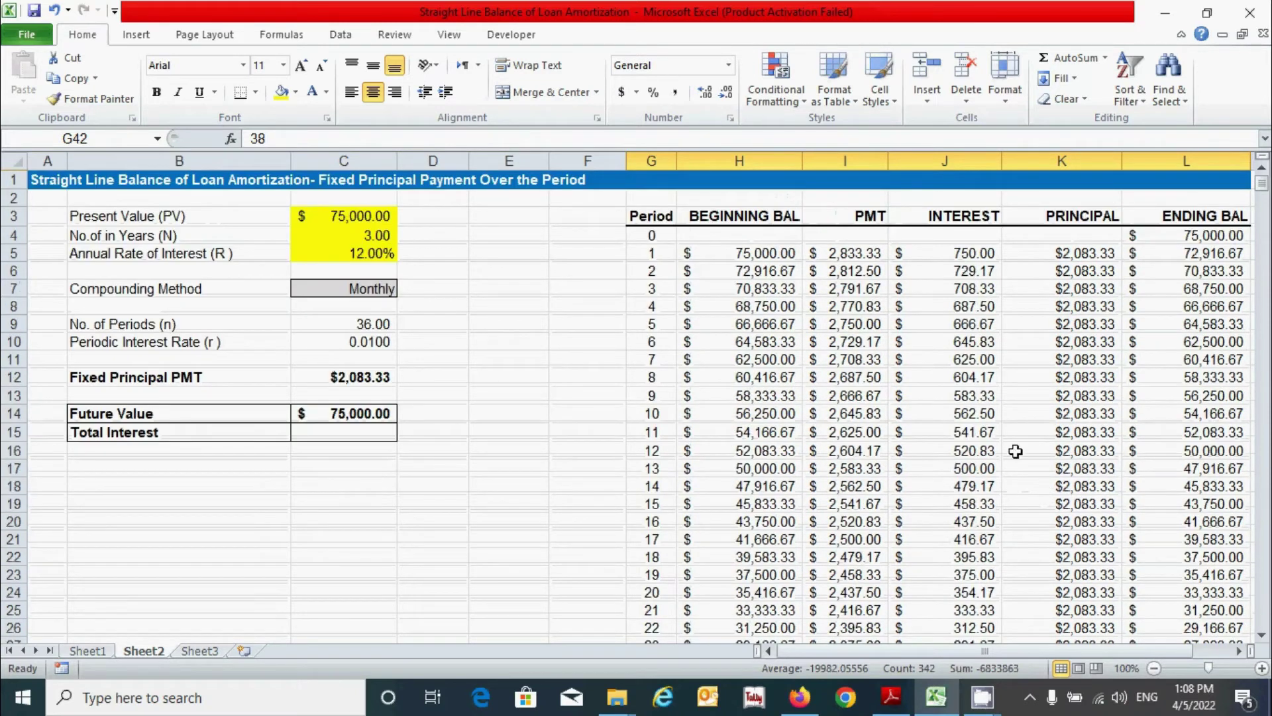
# - Select the schedule block G5:L1099, from the G5:L5 row down to row 1099
pyautogui.click(656, 254)
pyautogui.moveTo(657, 253); pyautogui.dragTo(1175, 253)
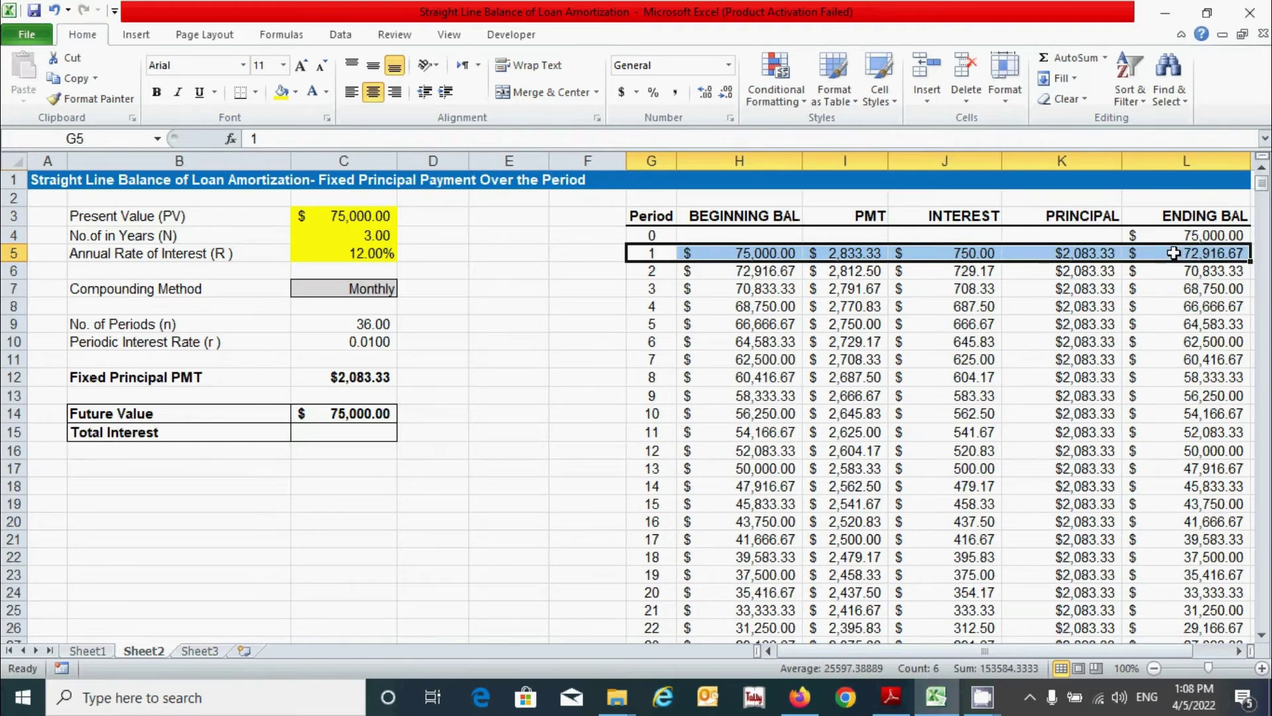
pyautogui.hotkey('ctrl', 'shift', 'Down')
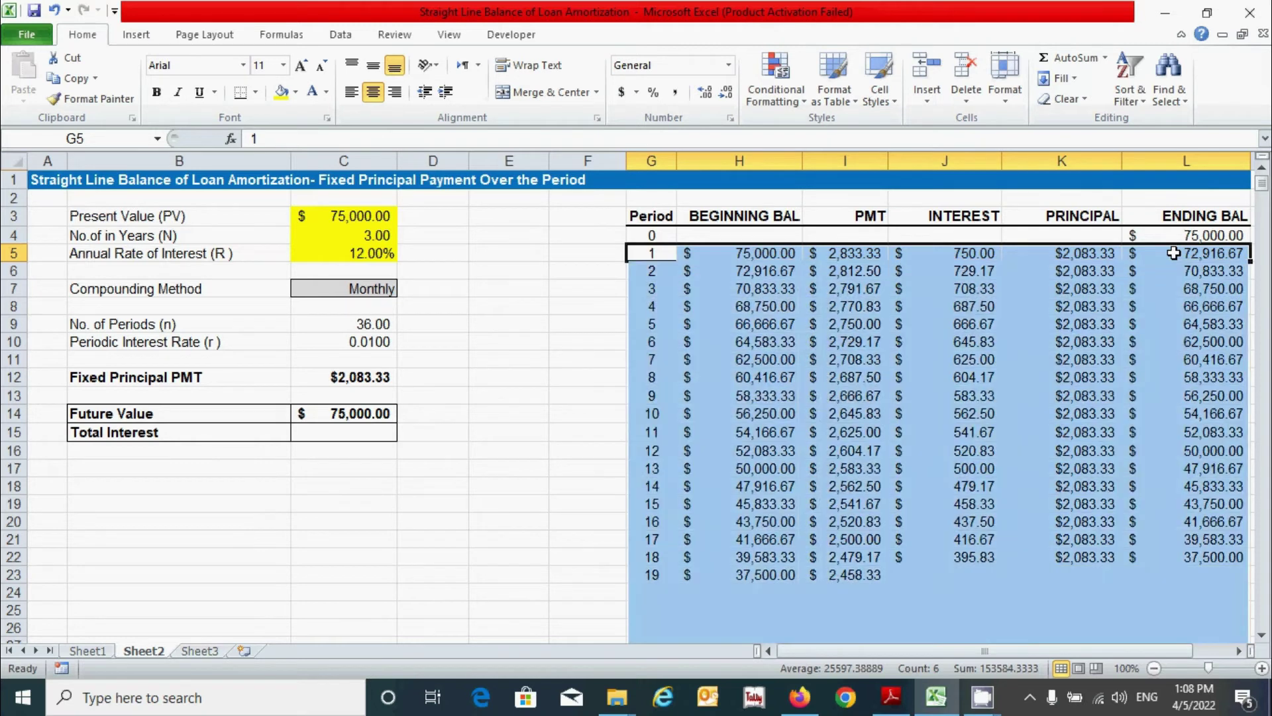
pyautogui.moveTo(1261, 613); pyautogui.dragTo(1253, 182)
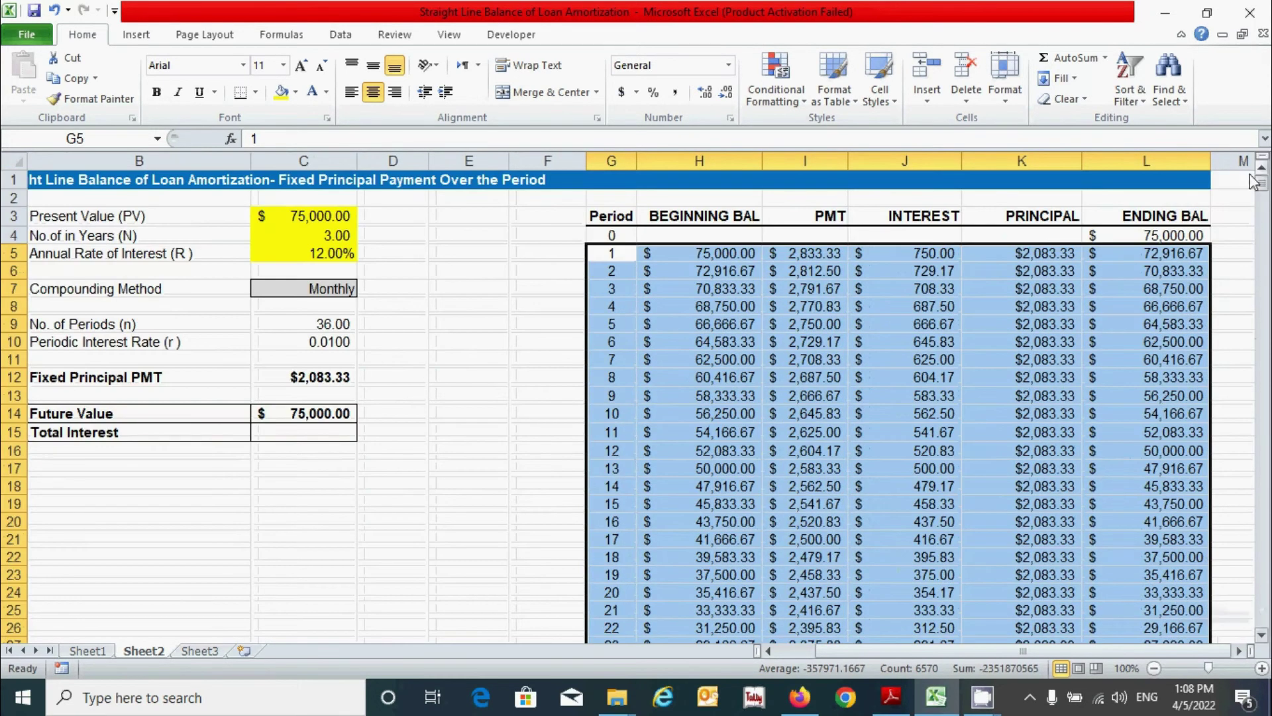
# - Add a conditional formatting formula rule =$G5>$C$9 with white font colour
pyautogui.click(803, 110)
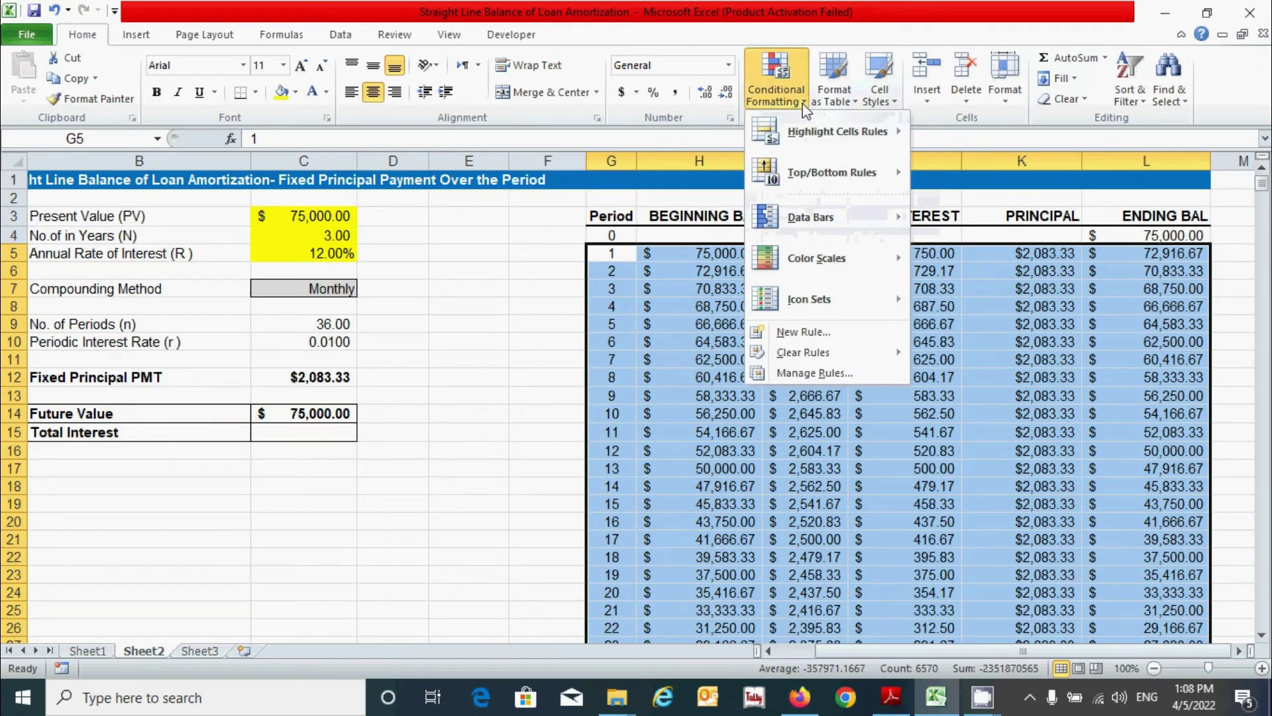
pyautogui.click(810, 334)
pyautogui.click(747, 299)
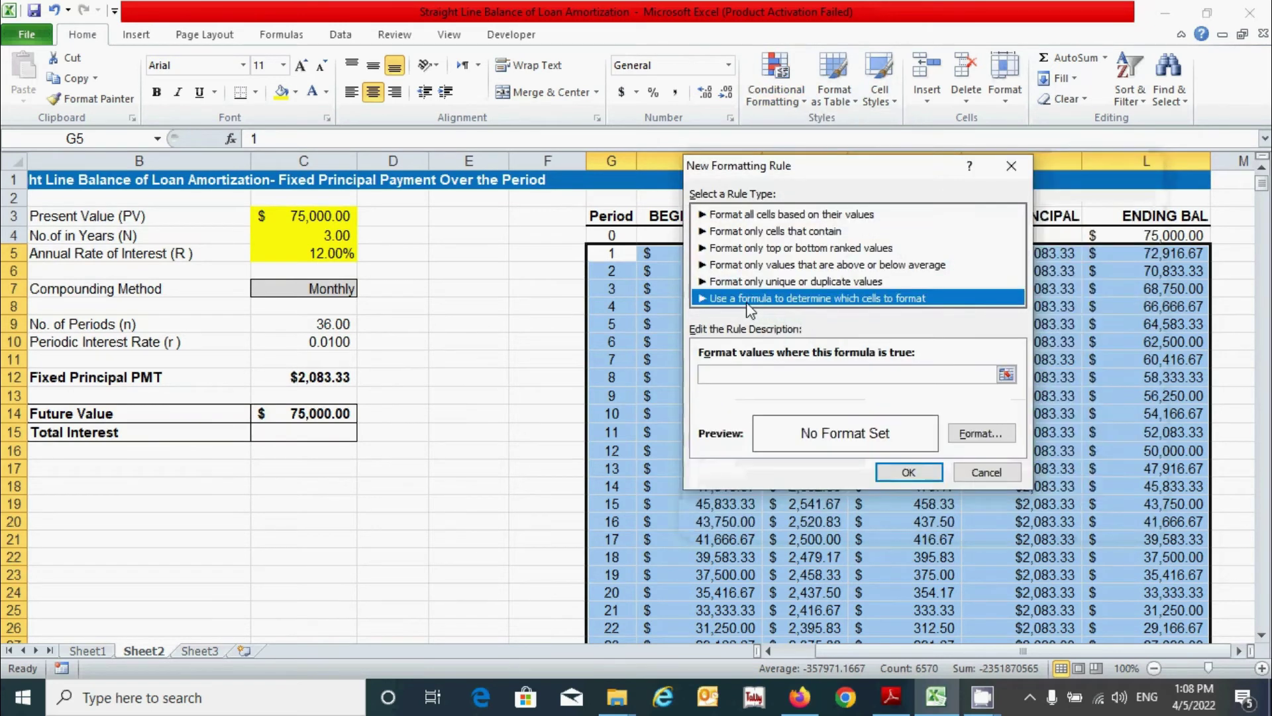
pyautogui.click(758, 374)
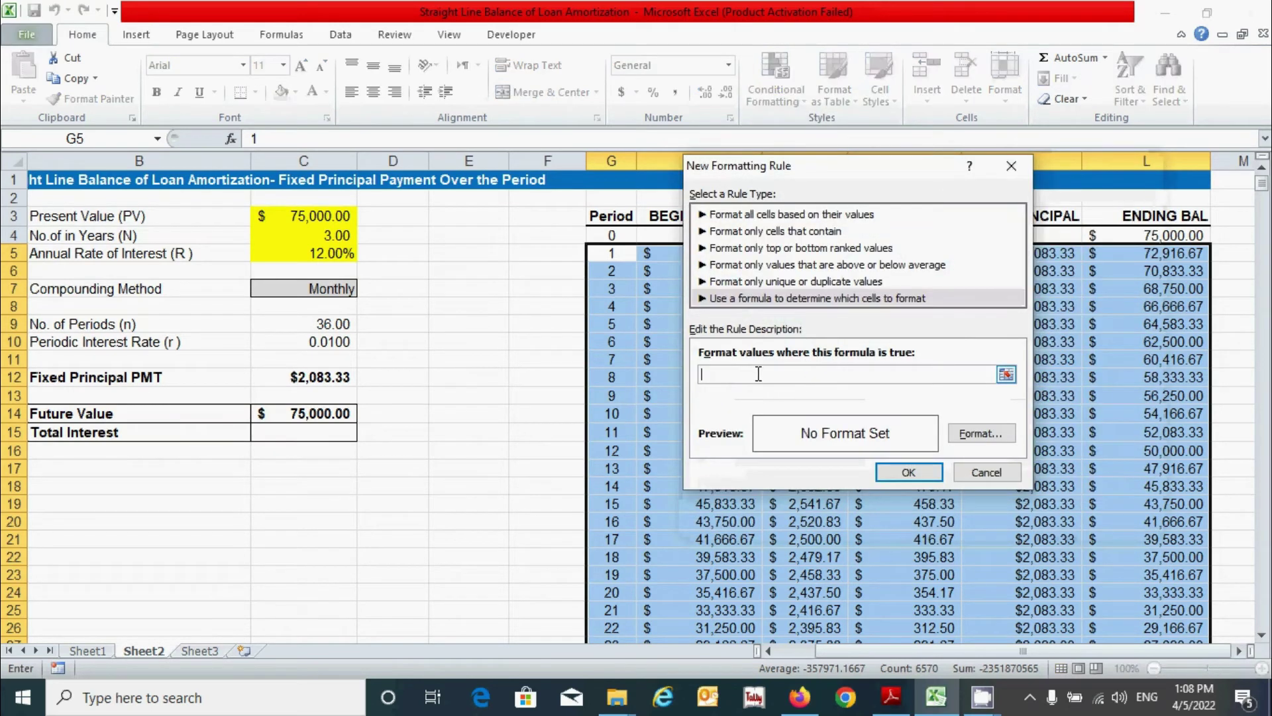
pyautogui.write('=')
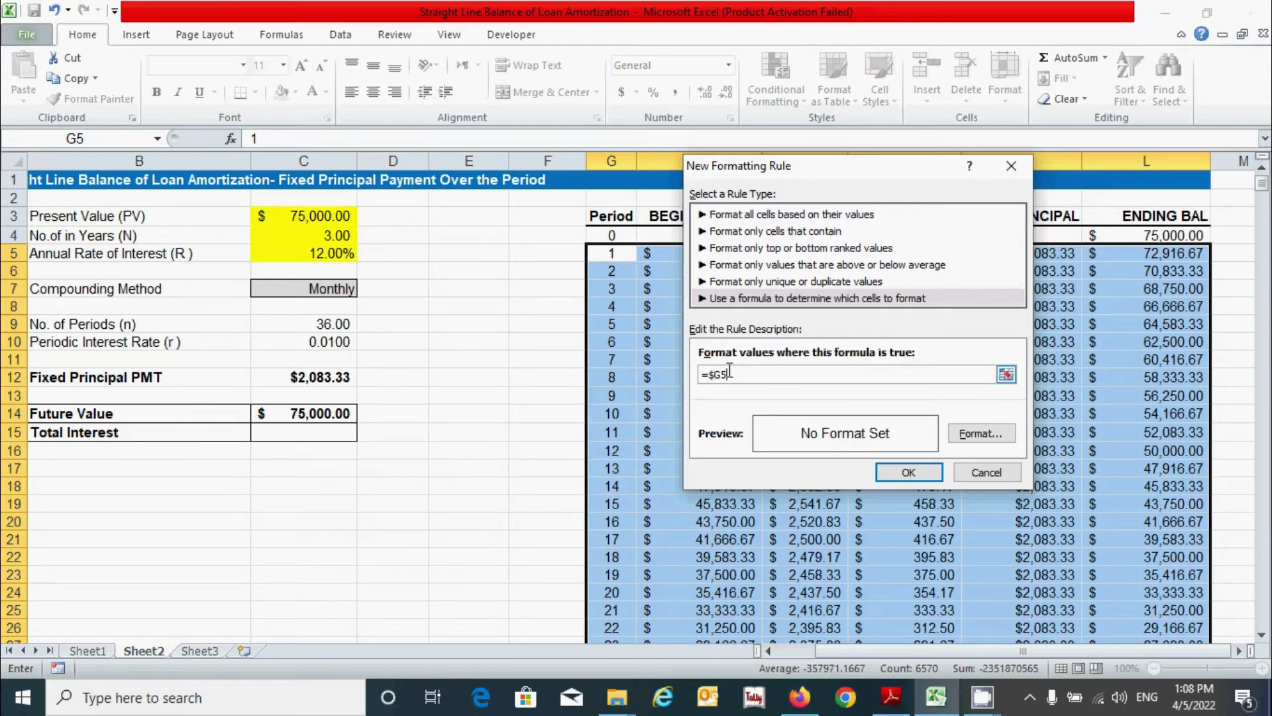
pyautogui.click(304, 324)
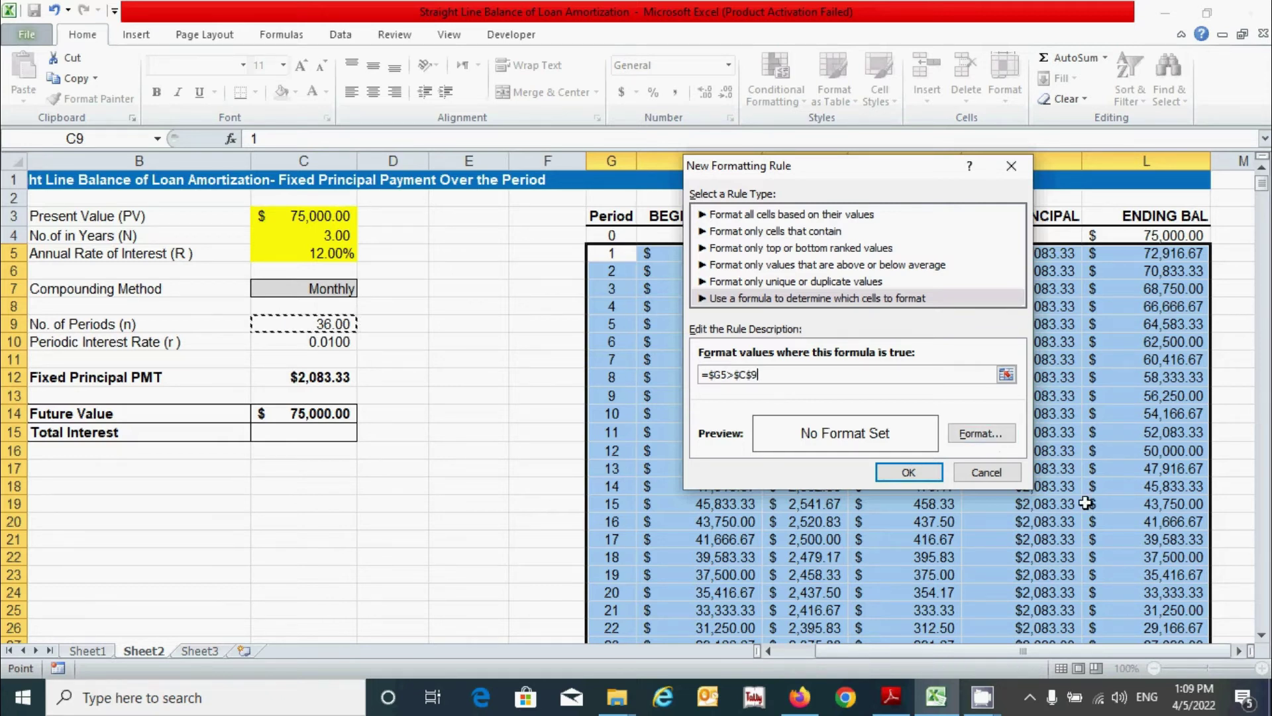
pyautogui.click(980, 434)
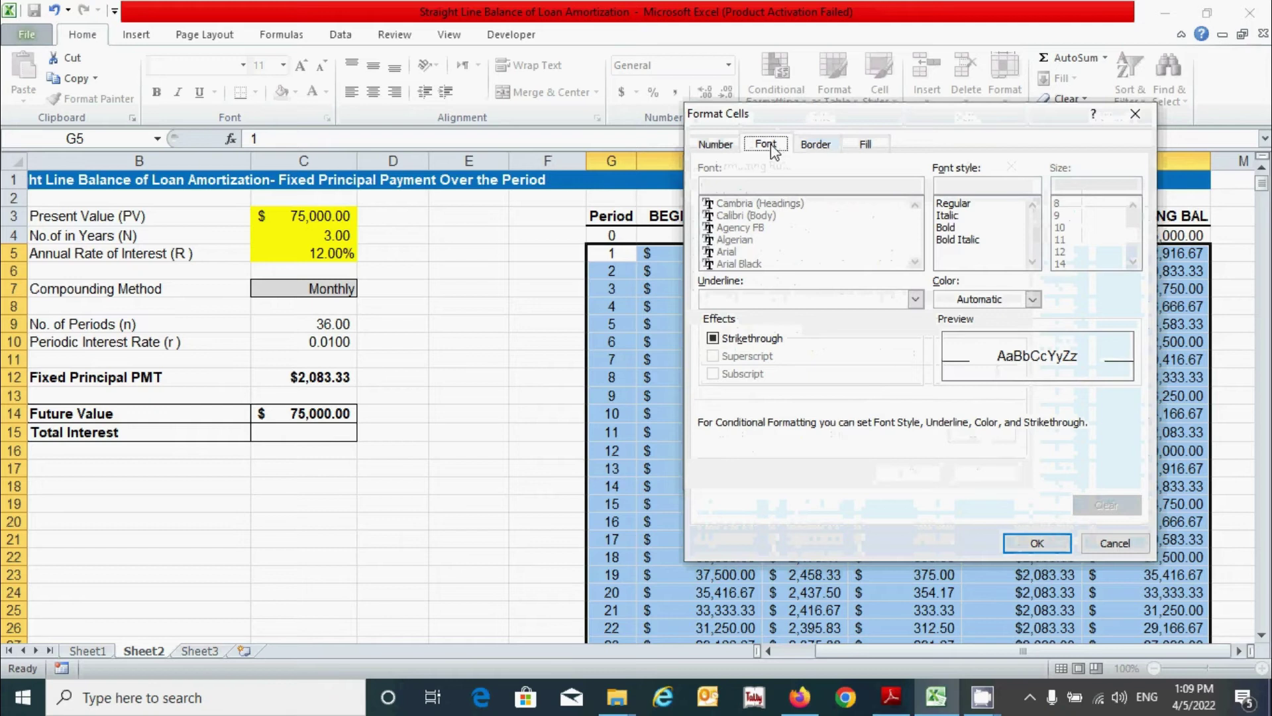
pyautogui.click(1032, 299)
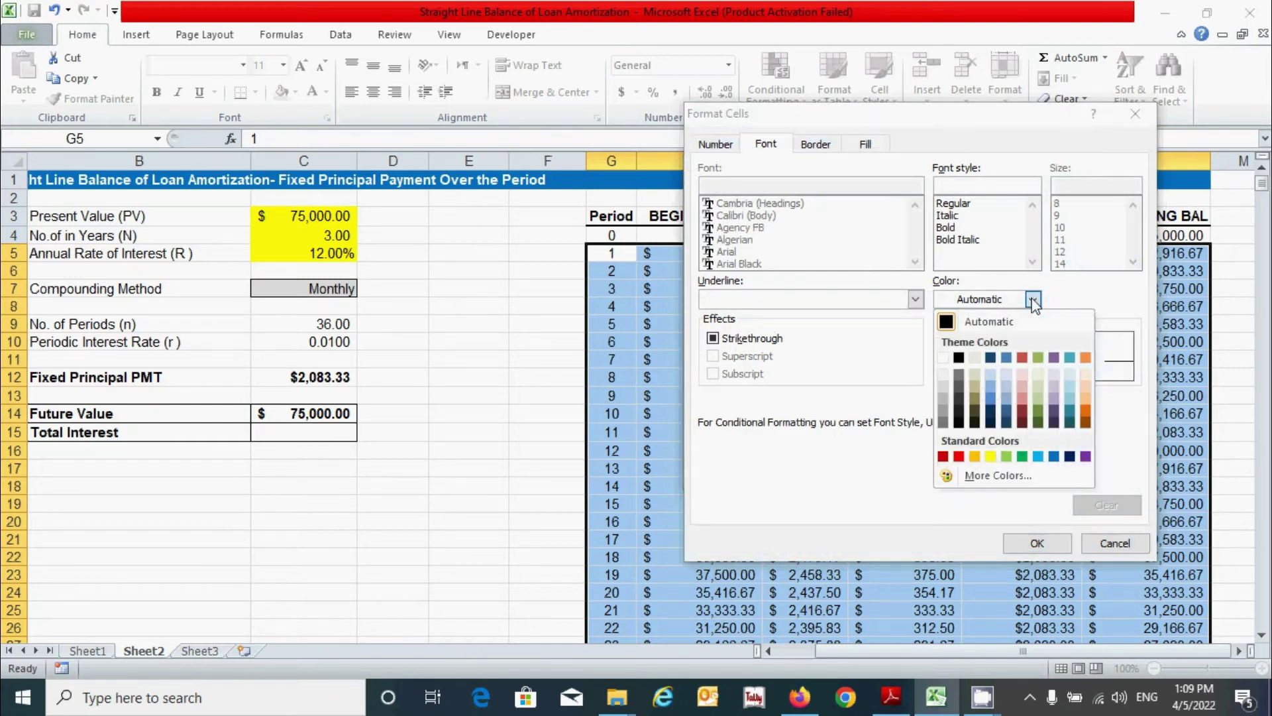
pyautogui.click(943, 358)
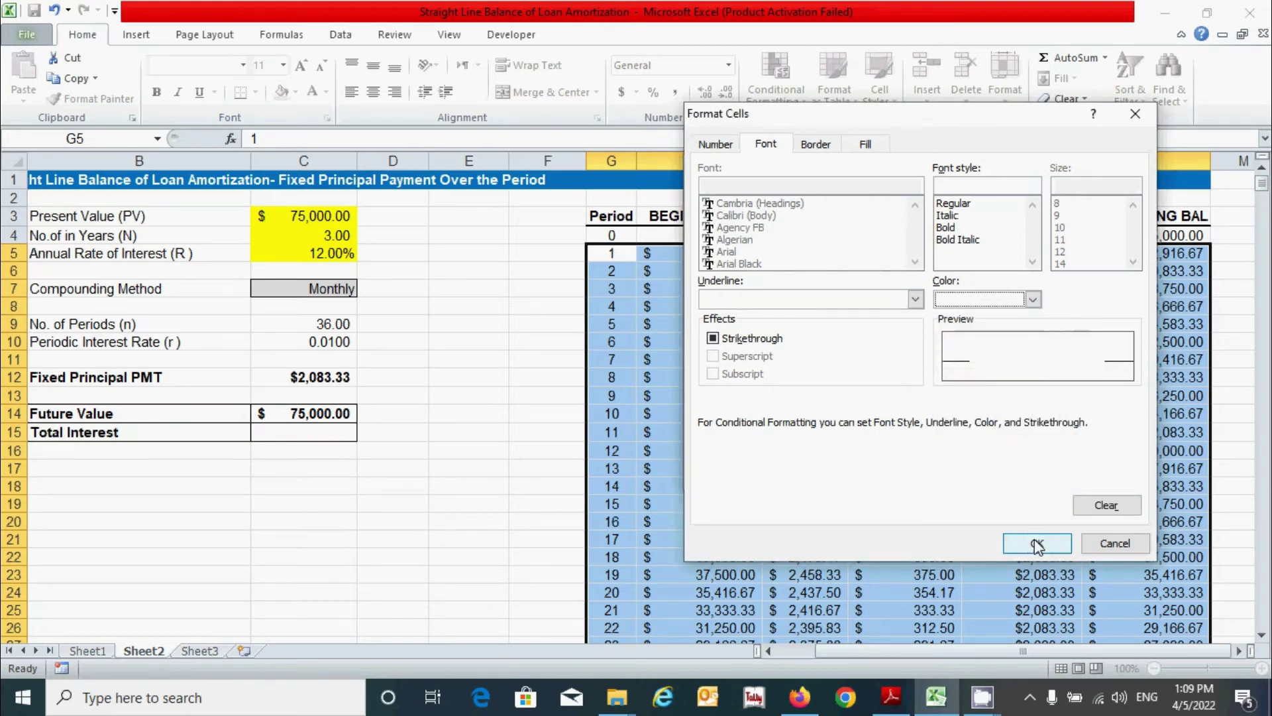
pyautogui.click(1035, 543)
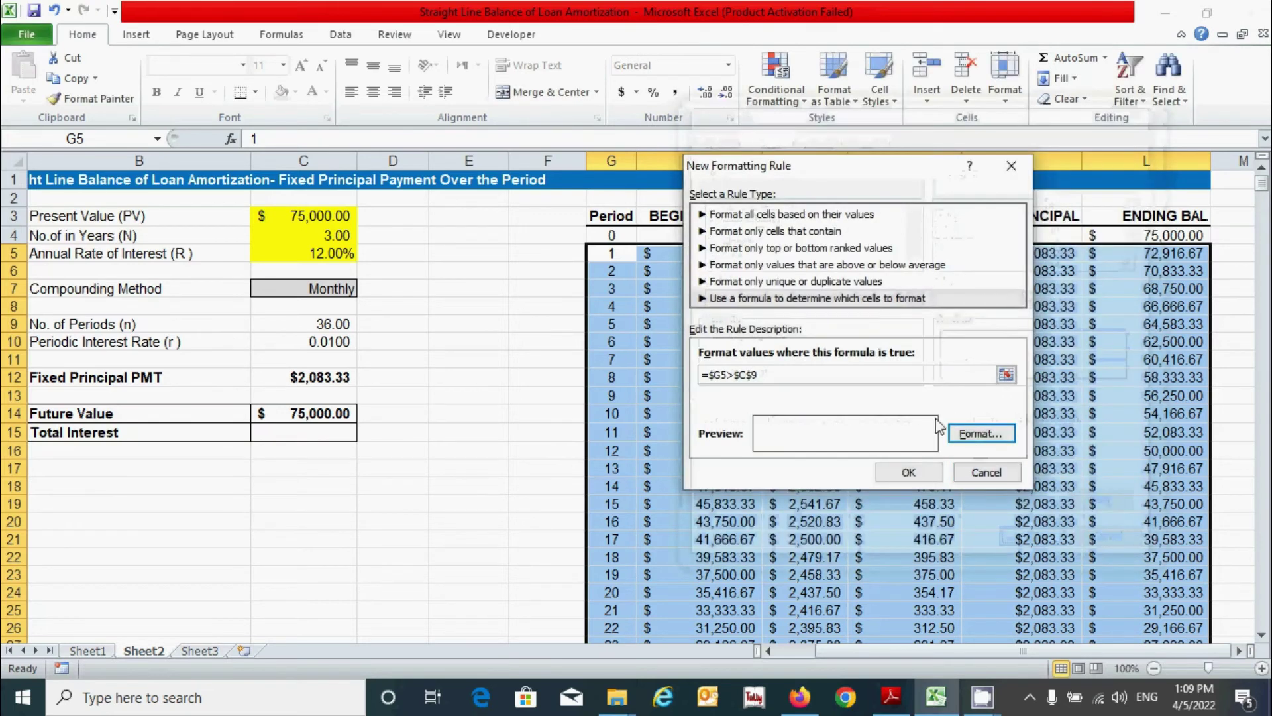
pyautogui.click(921, 475)
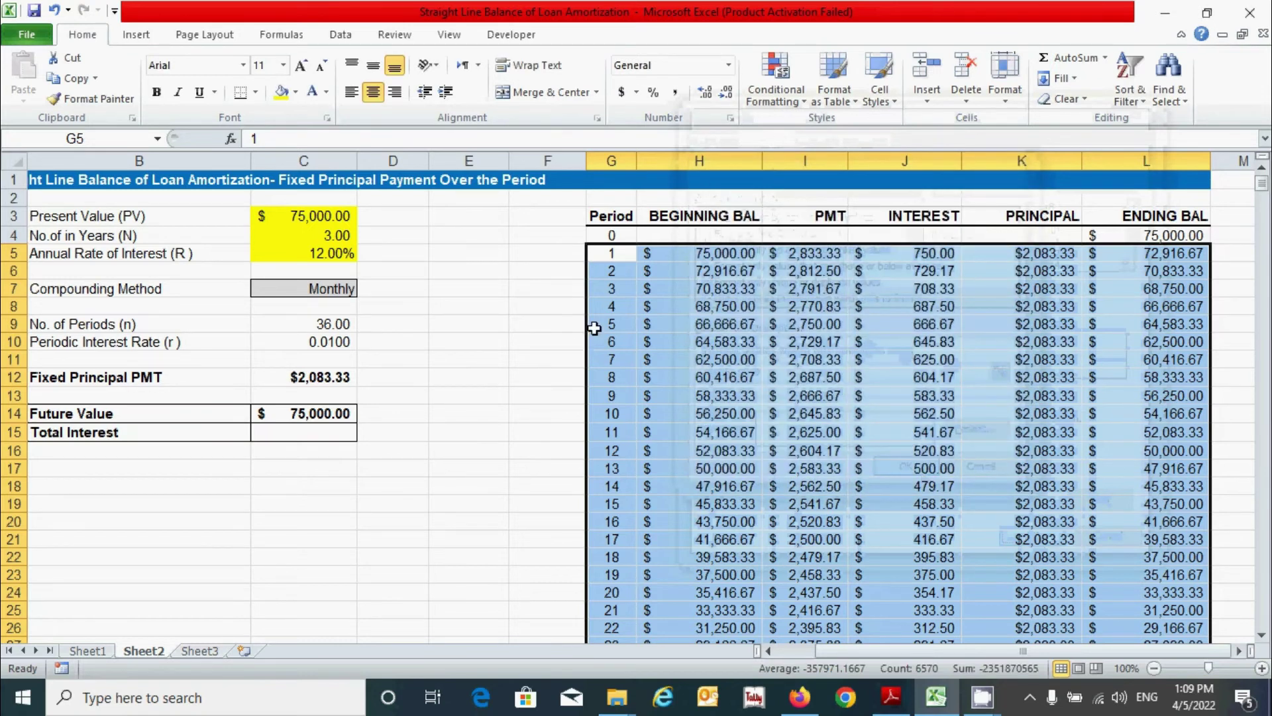
# - Confirm the rows below period 36 are whitened out, then return to the top
pyautogui.click(504, 366)
pyautogui.scroll(-7, 954, 275)
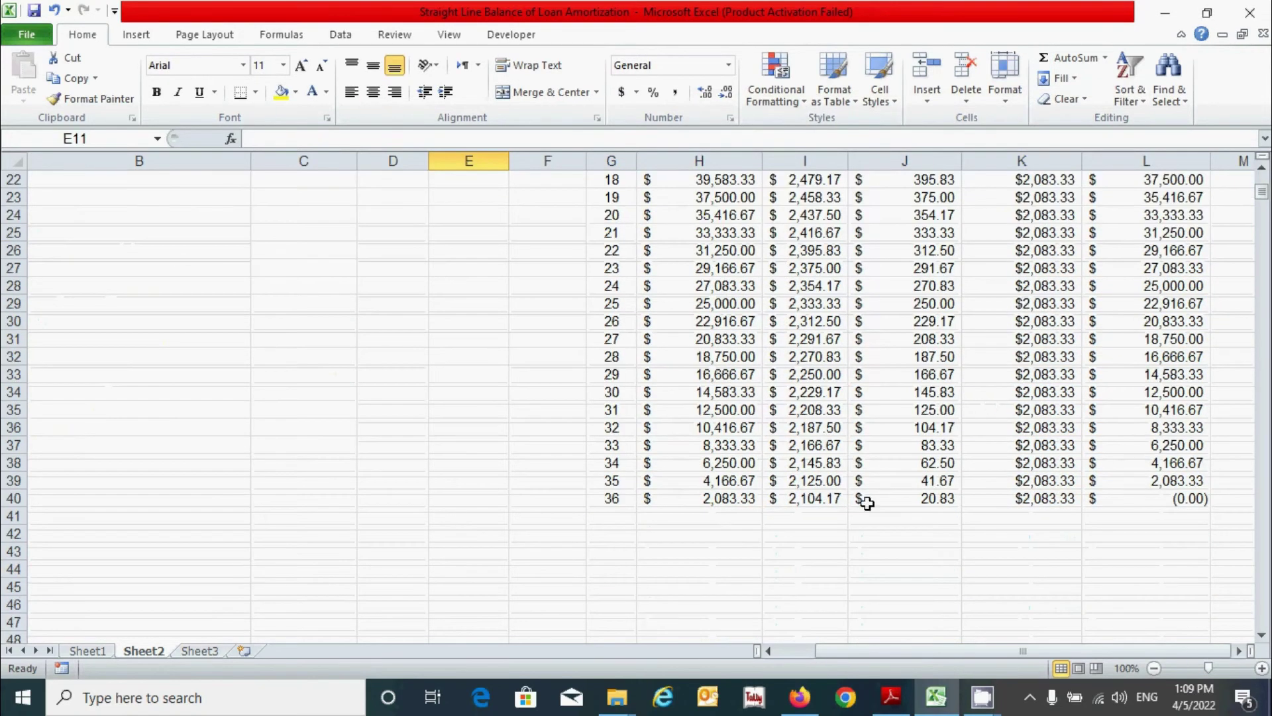
pyautogui.click(623, 517)
pyautogui.scroll(-3, 944, 518)
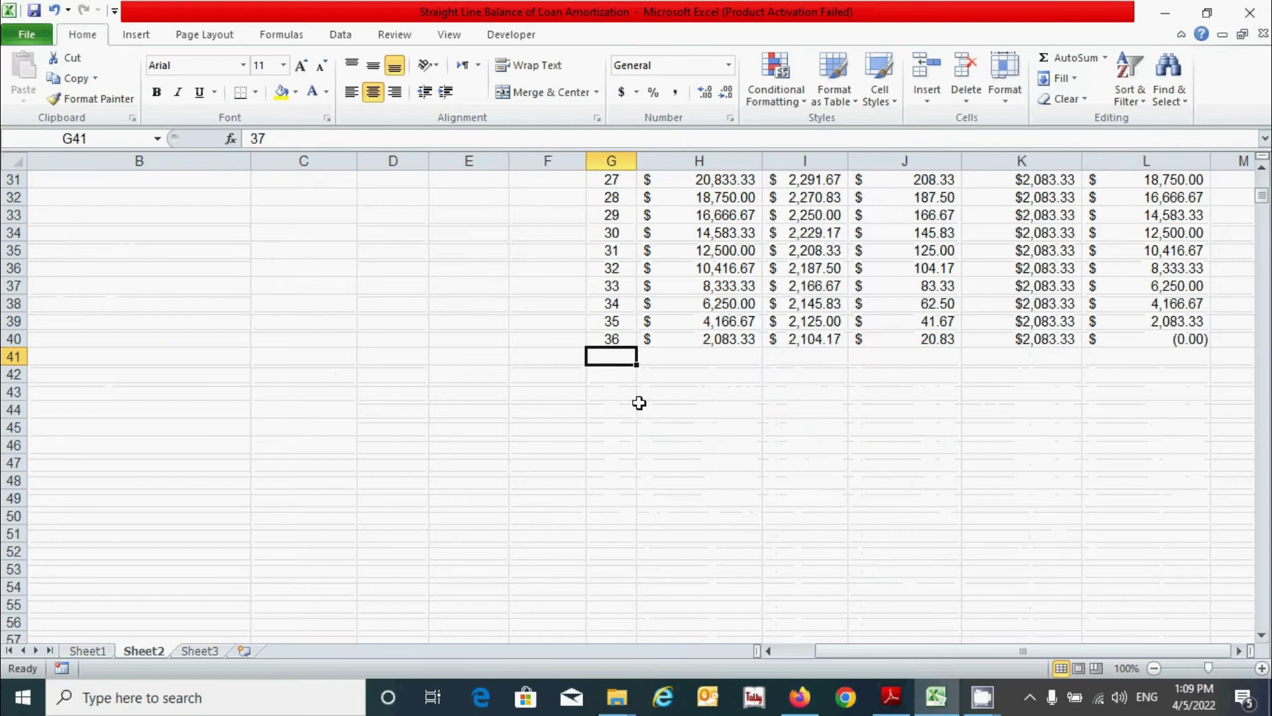
pyautogui.moveTo(609, 353); pyautogui.dragTo(1144, 605)
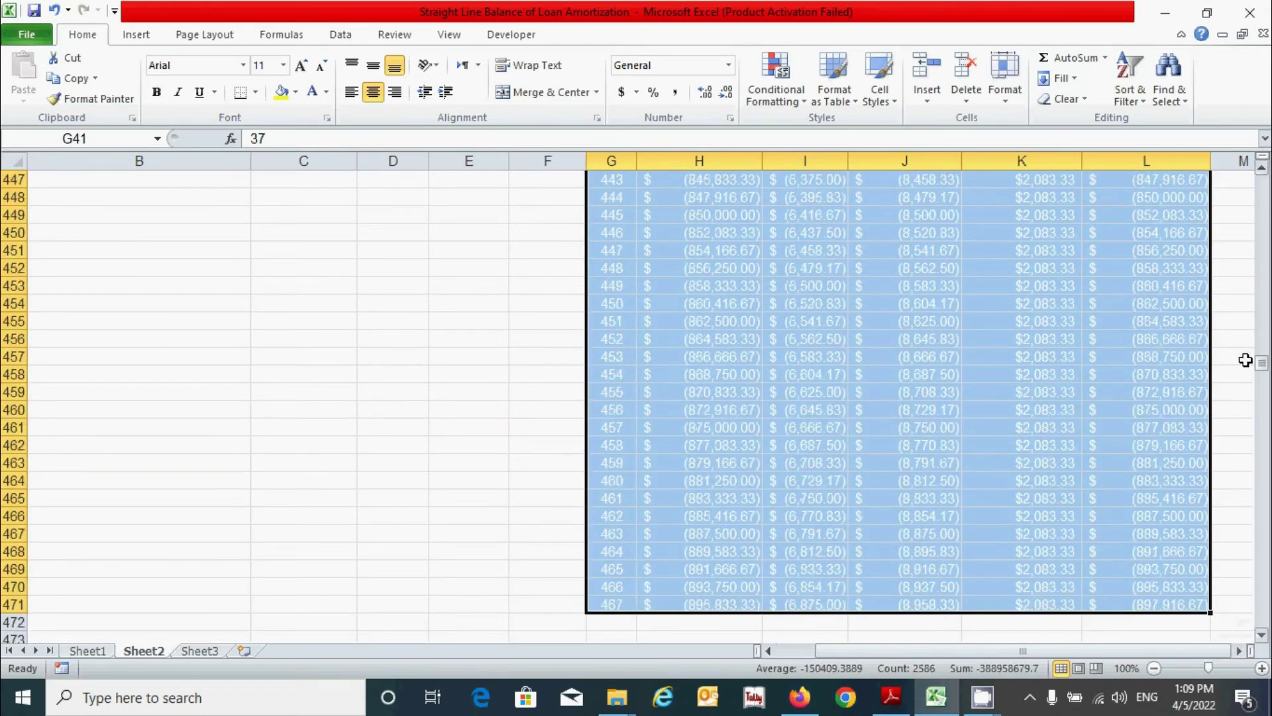
pyautogui.moveTo(1262, 374); pyautogui.dragTo(1262, 180)
pyautogui.click(468, 324)
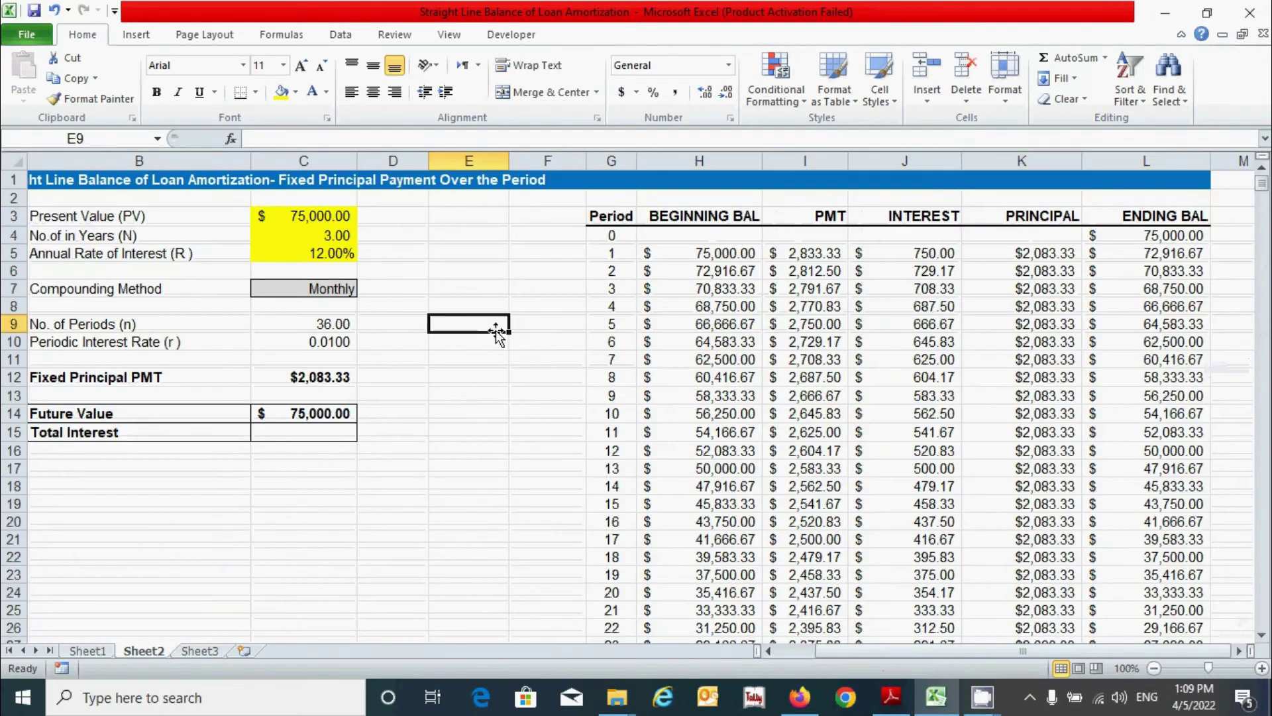
# - Start a SUMIF in C15 using the absolute period range $G$5:$G$1099
pyautogui.click(333, 436)
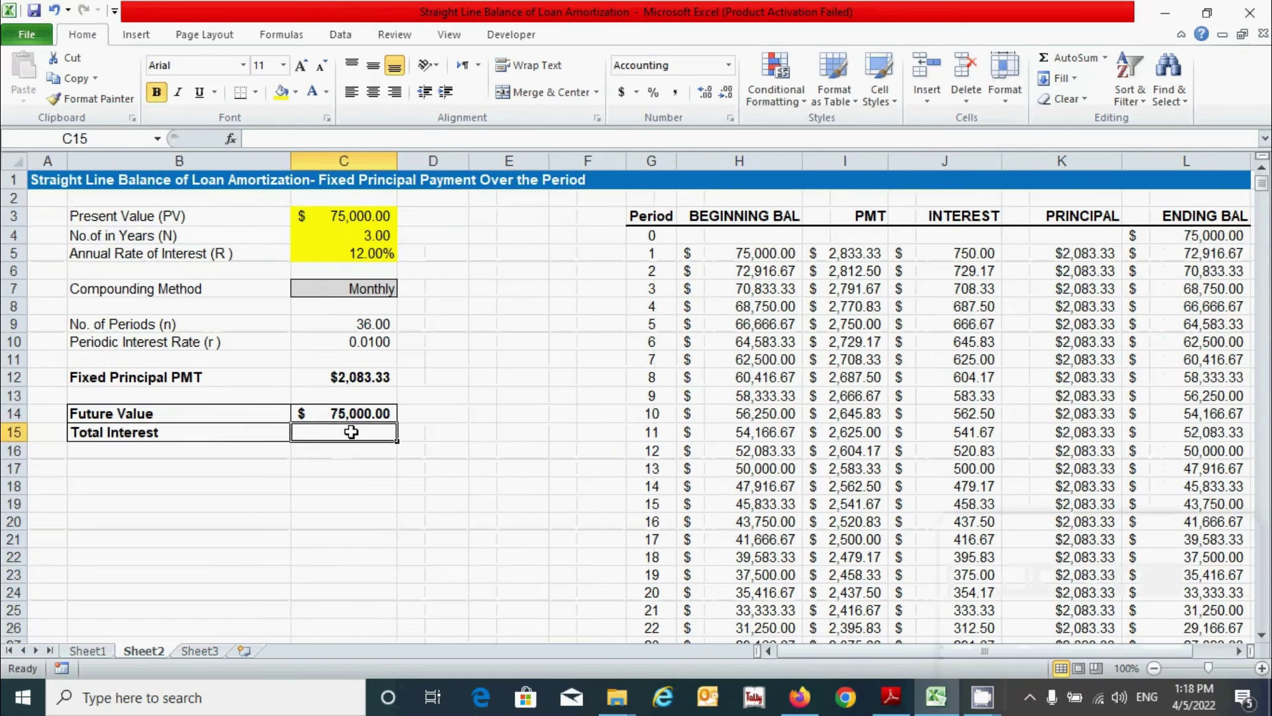
pyautogui.write('=su')
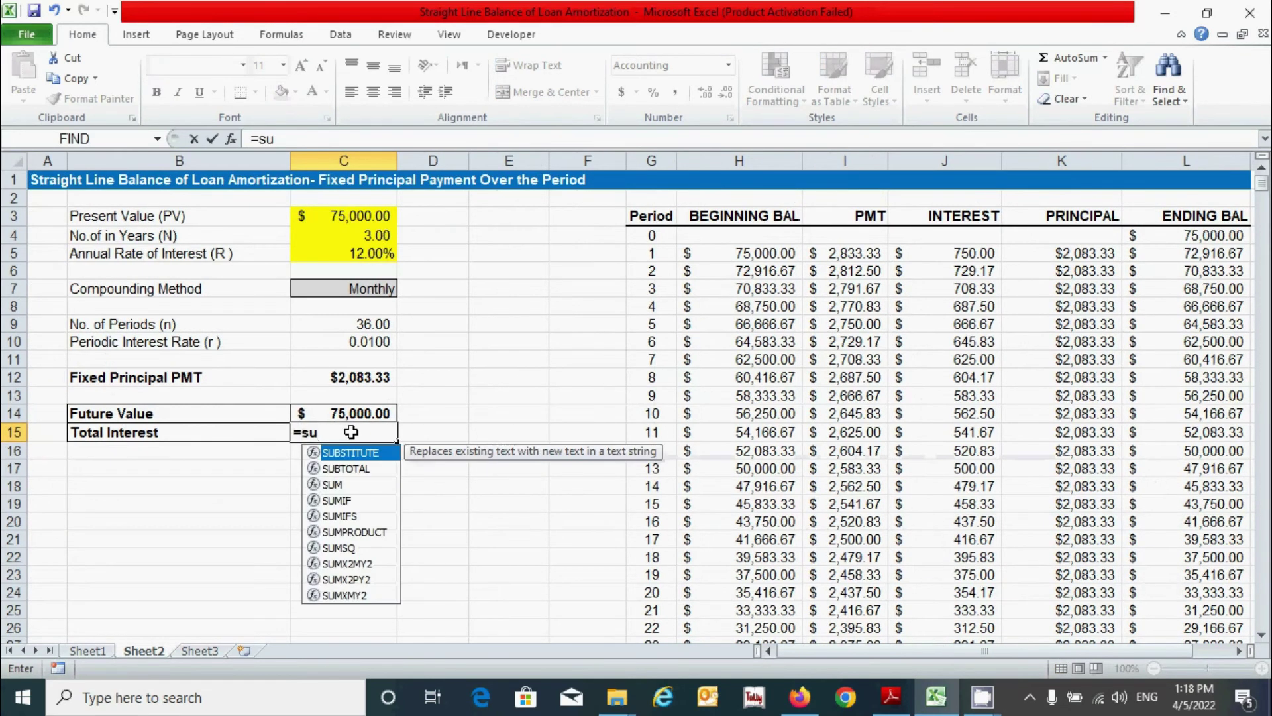
pyautogui.write('mif')
pyautogui.press('Tab')
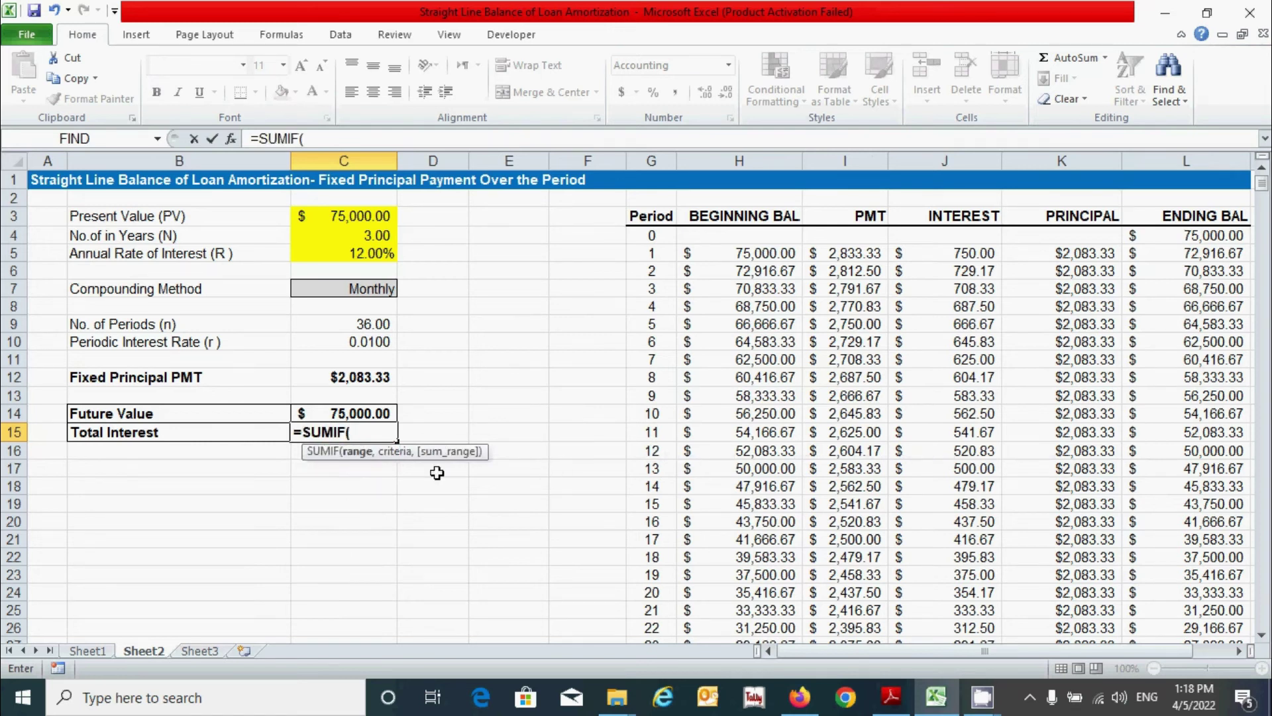
pyautogui.click(661, 253)
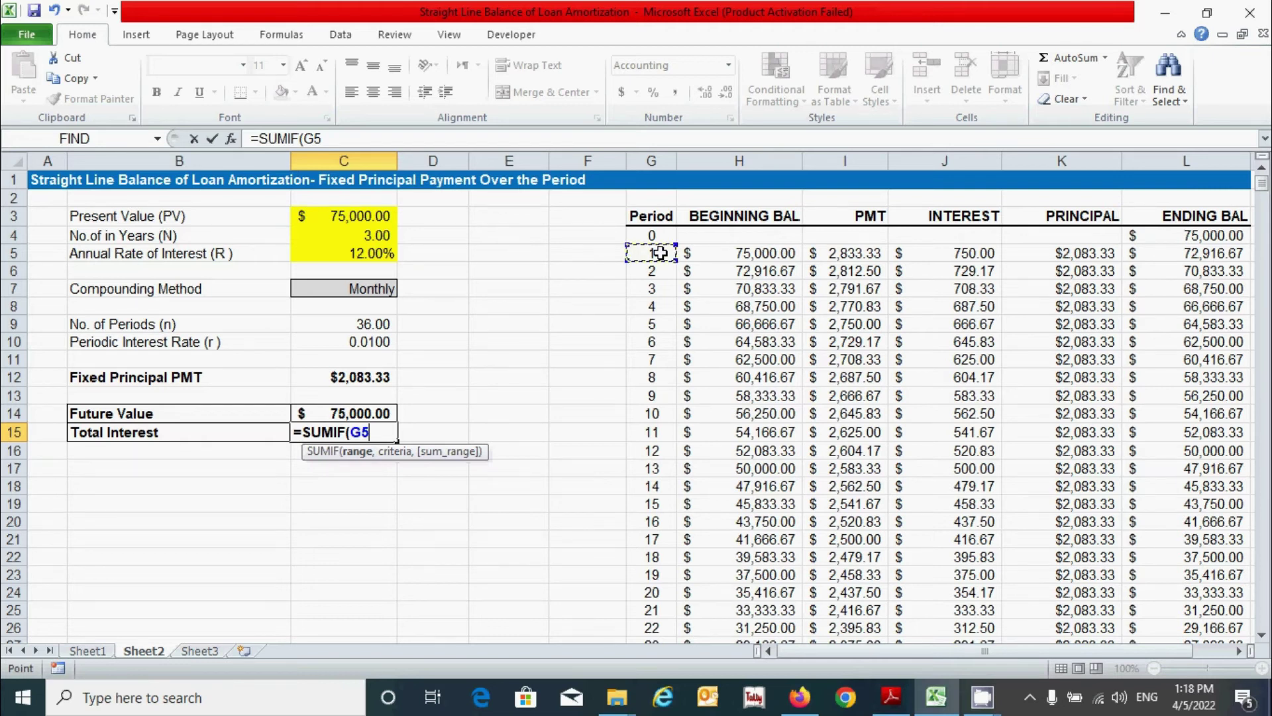
pyautogui.hotkey('ctrl', 'shift', 'Down')
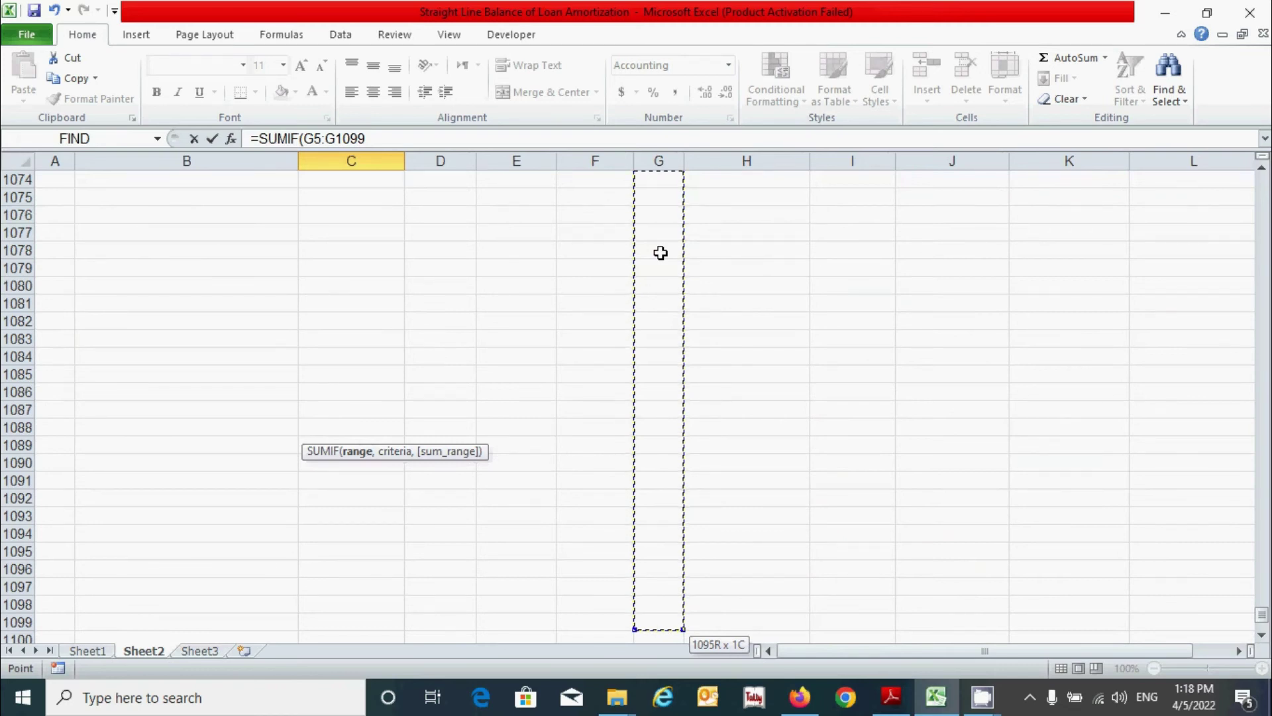
pyautogui.press('F4')
pyautogui.write(',"<="&')
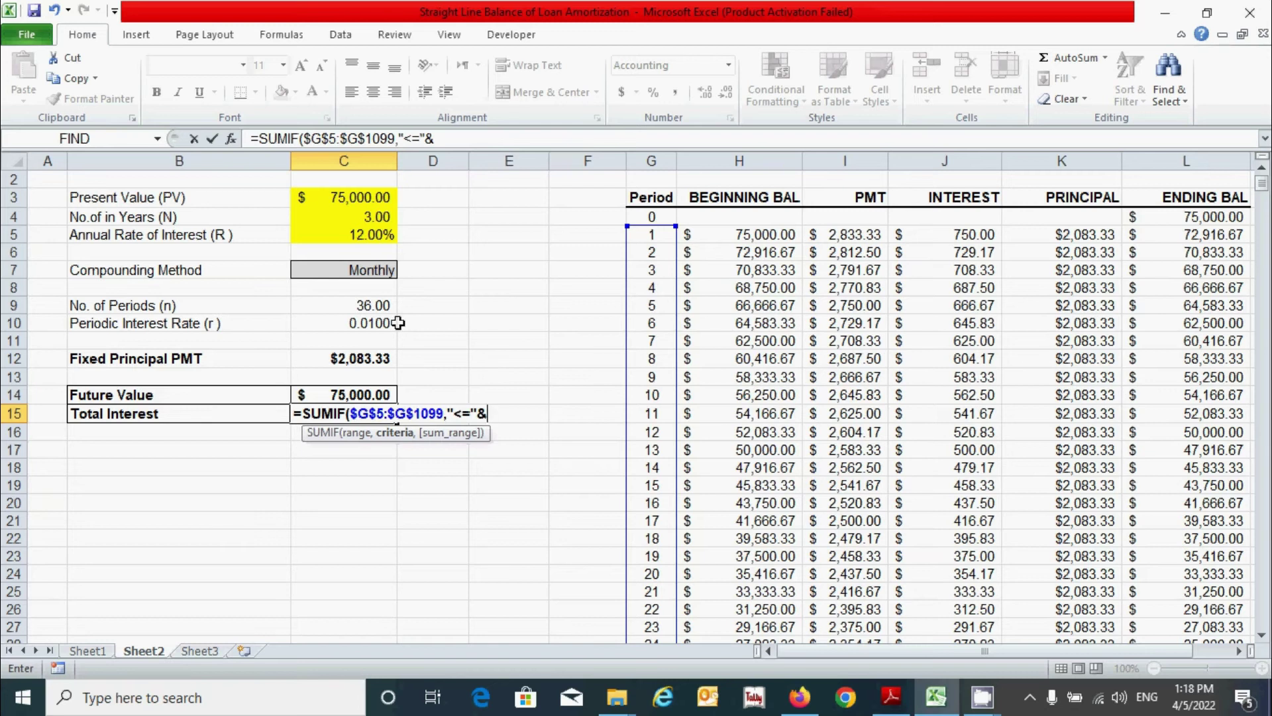
# - Complete the SUMIF with criterion C9 and sum range $J$5:$J$1099, giving Total Interest $13,875.00
pyautogui.click(347, 304)
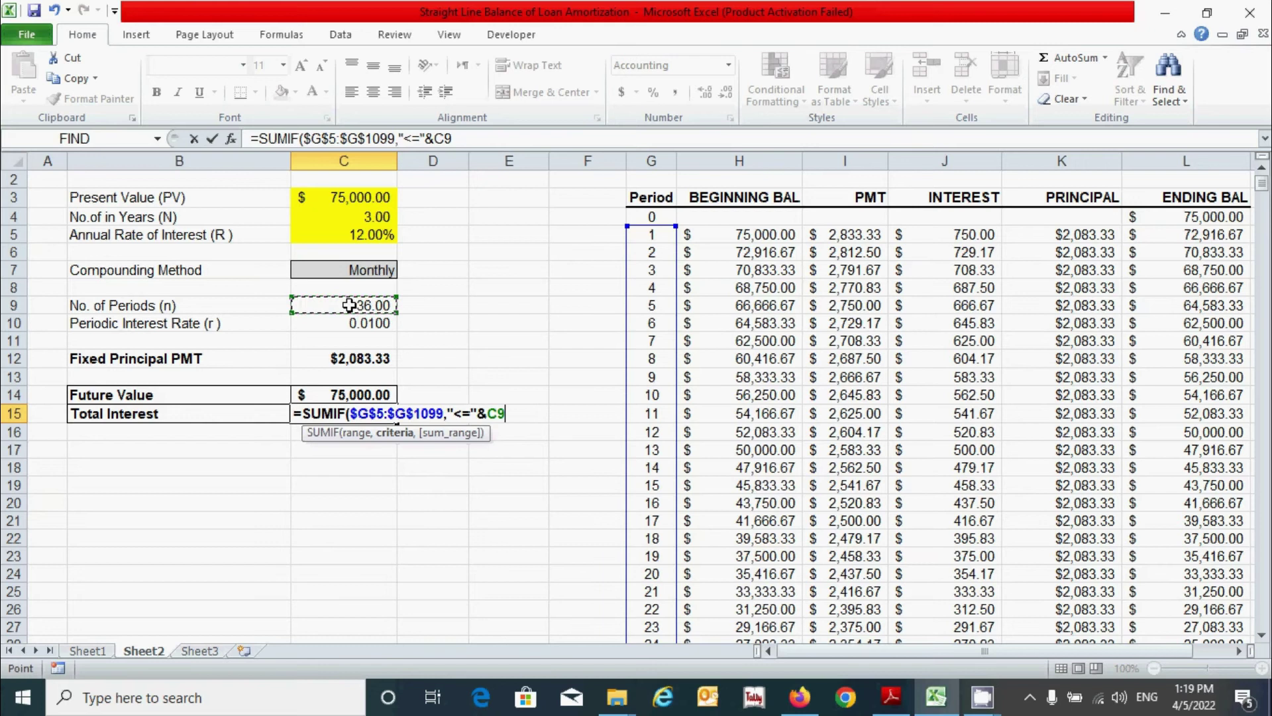
pyautogui.write(',')
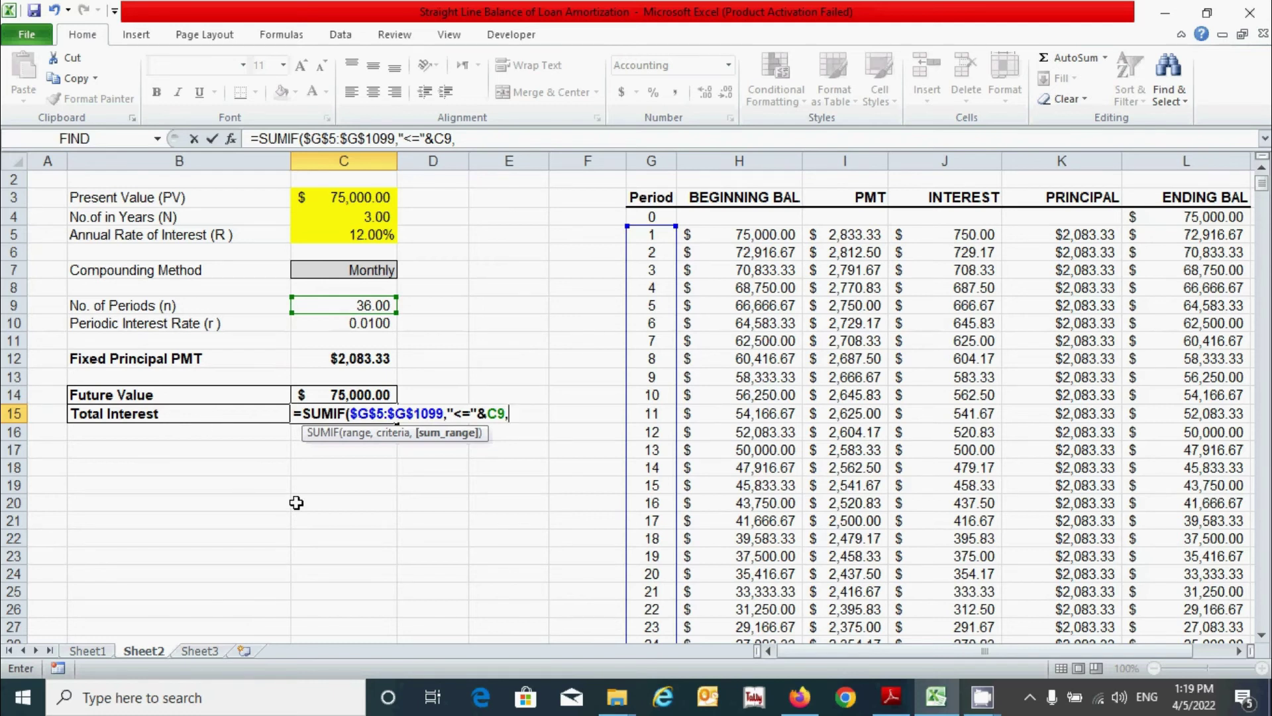
pyautogui.click(962, 234)
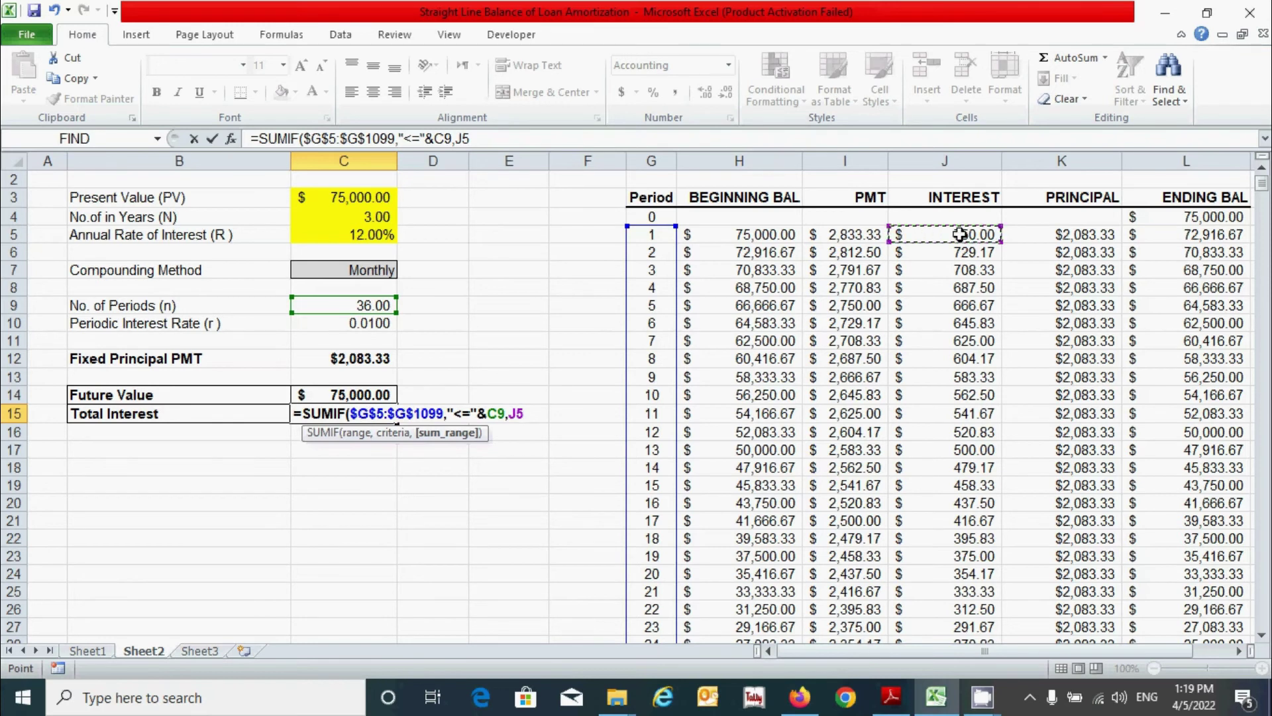
pyautogui.hotkey('ctrl', 'shift', 'Down')
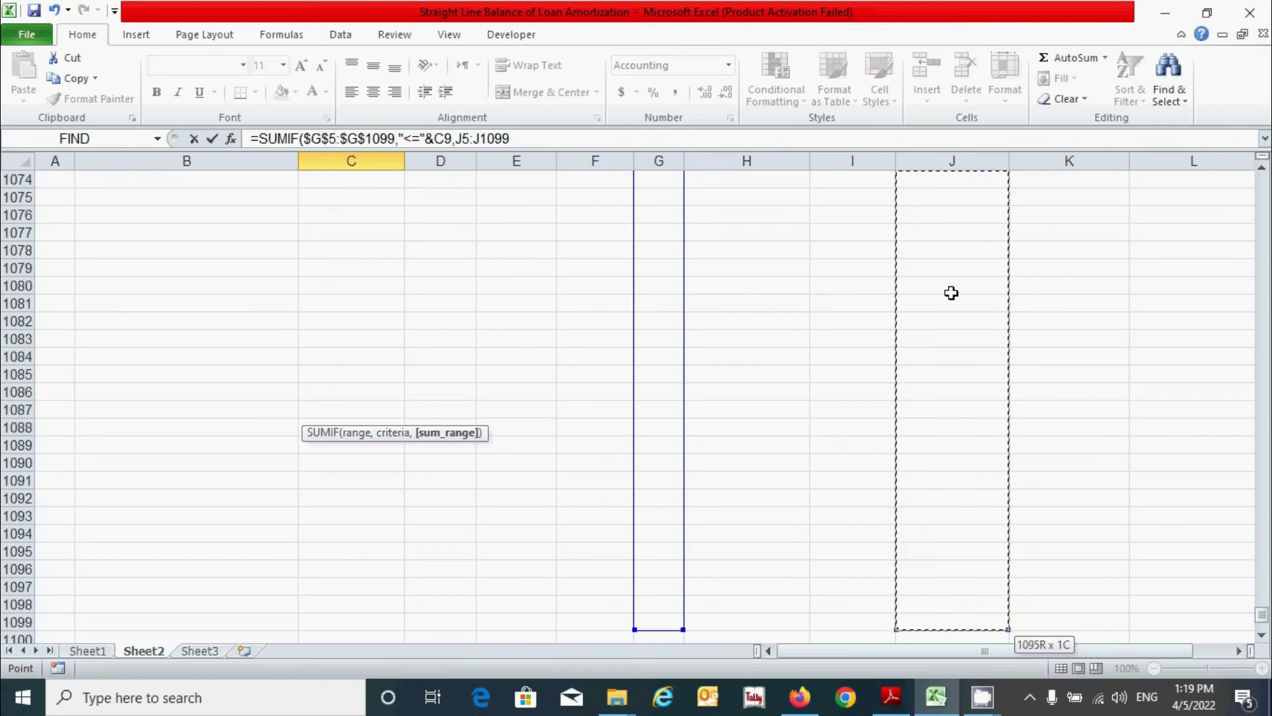
pyautogui.press('F4')
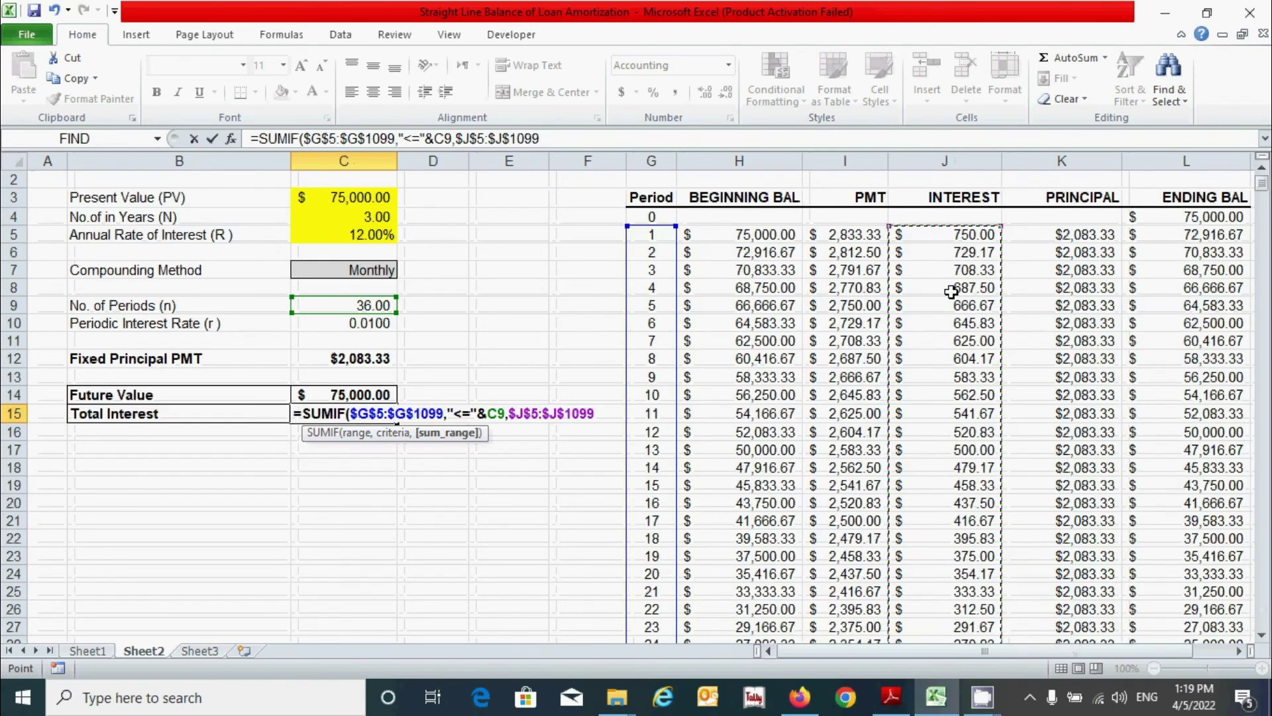
pyautogui.write(')')
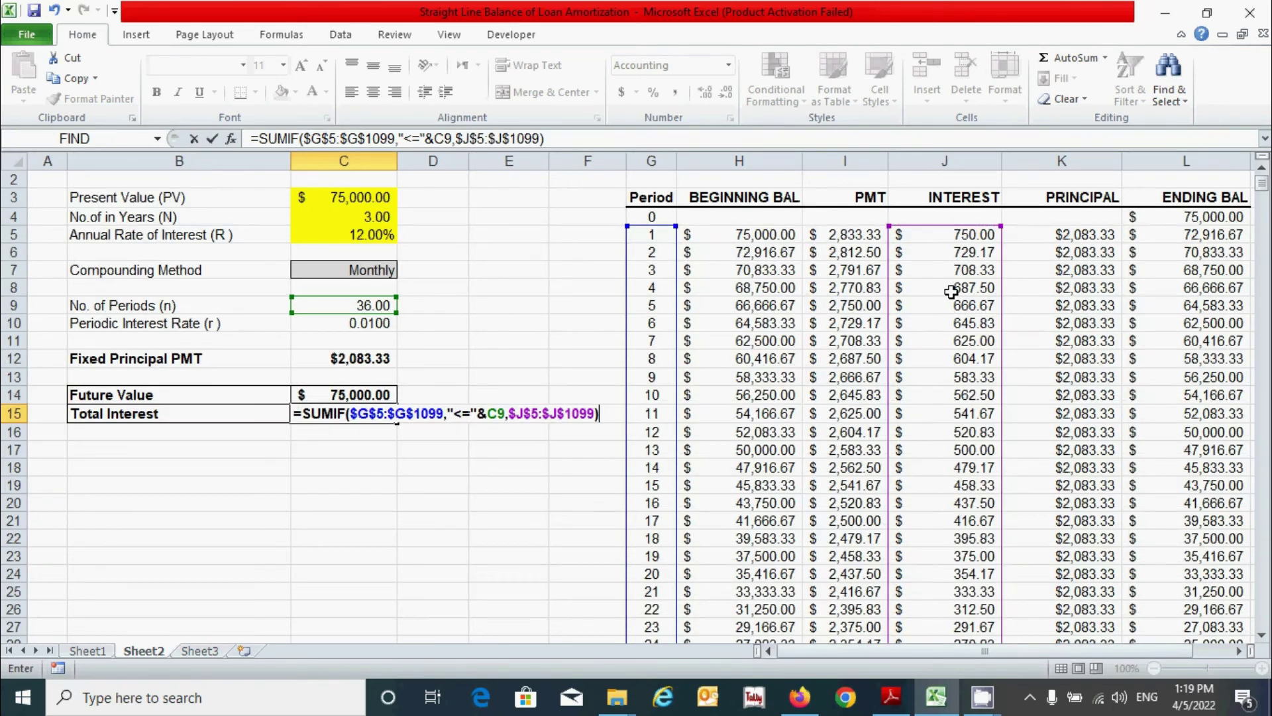
pyautogui.press('Return')
pyautogui.click(387, 501)
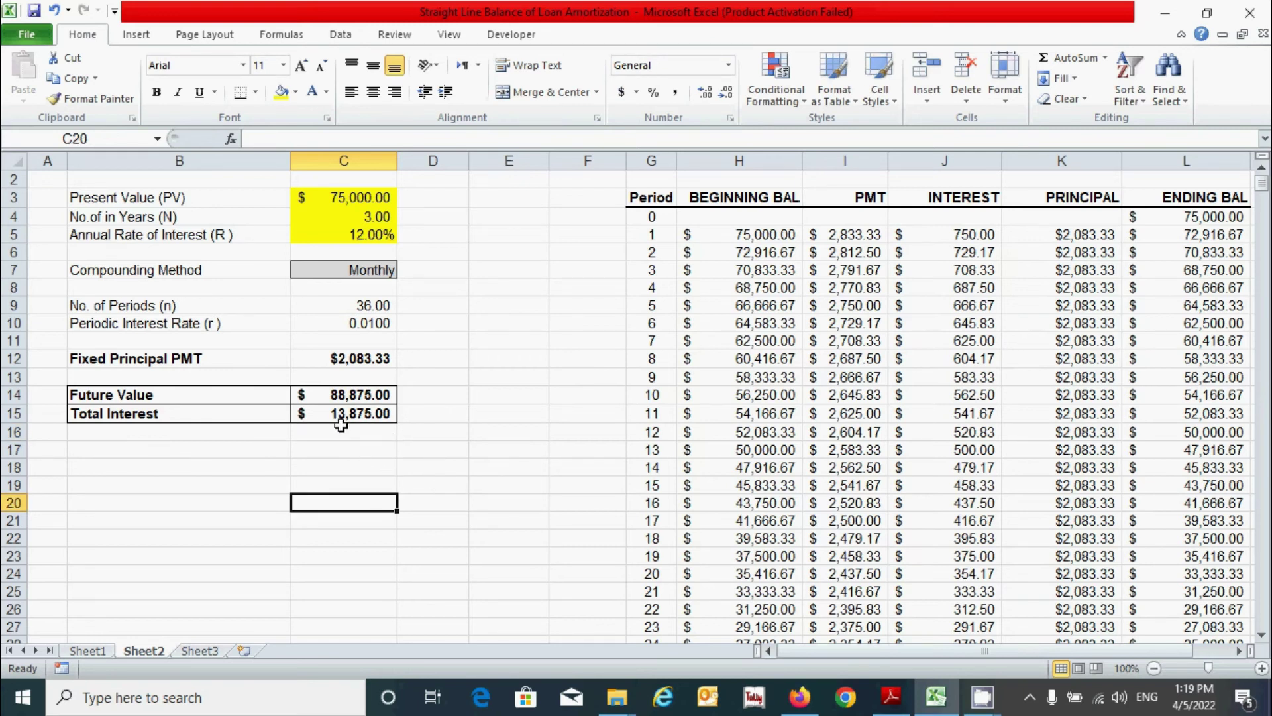
pyautogui.moveTo(956, 234); pyautogui.dragTo(980, 523)
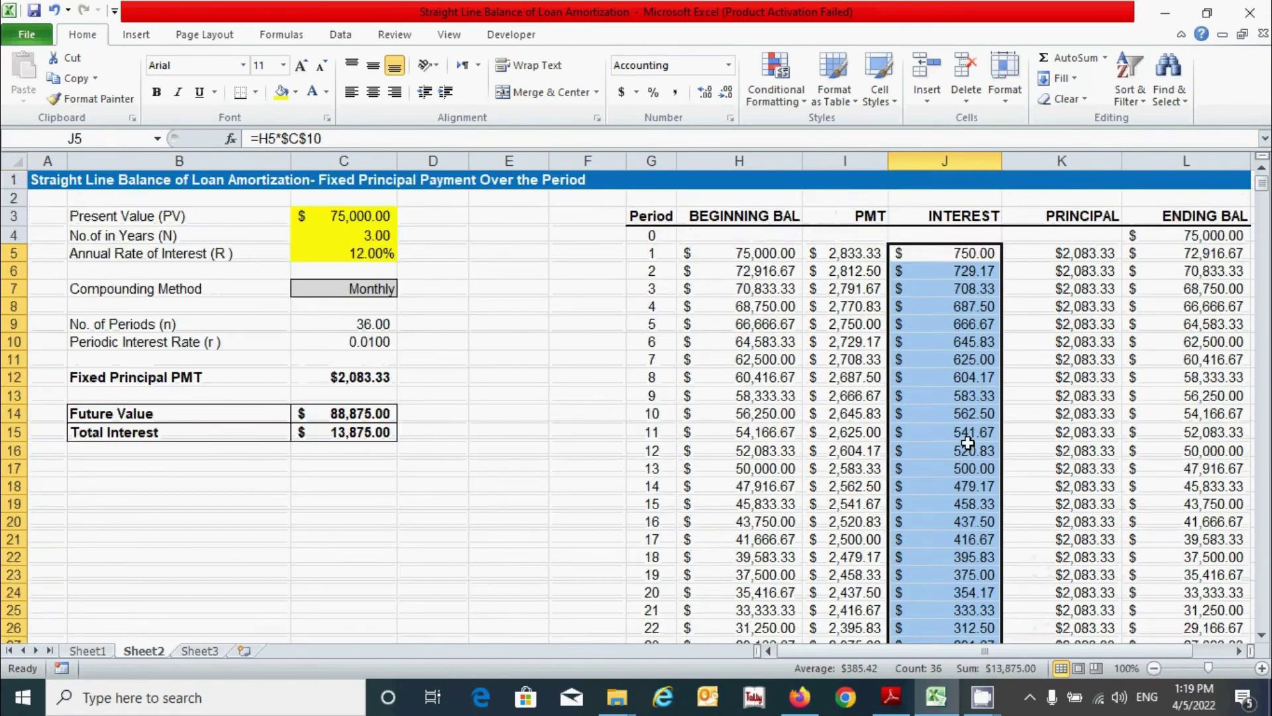
pyautogui.scroll(-7, 974, 483)
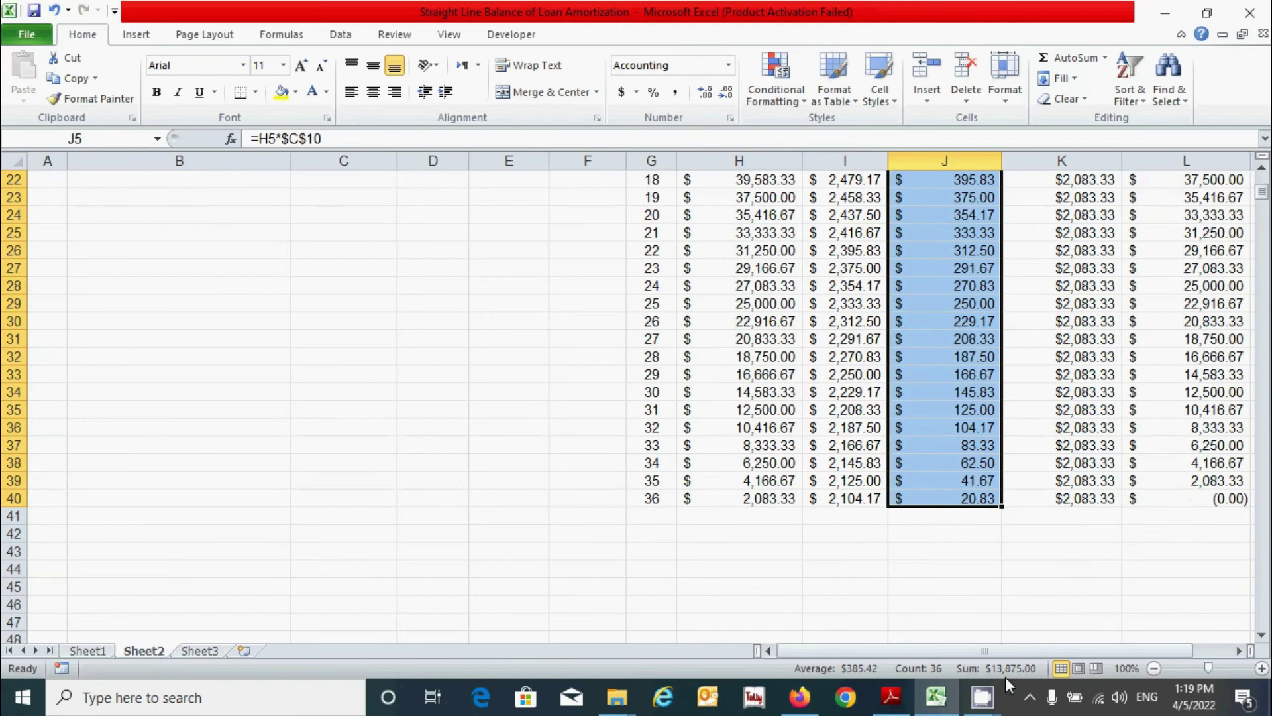
pyautogui.scroll(6, 795, 530)
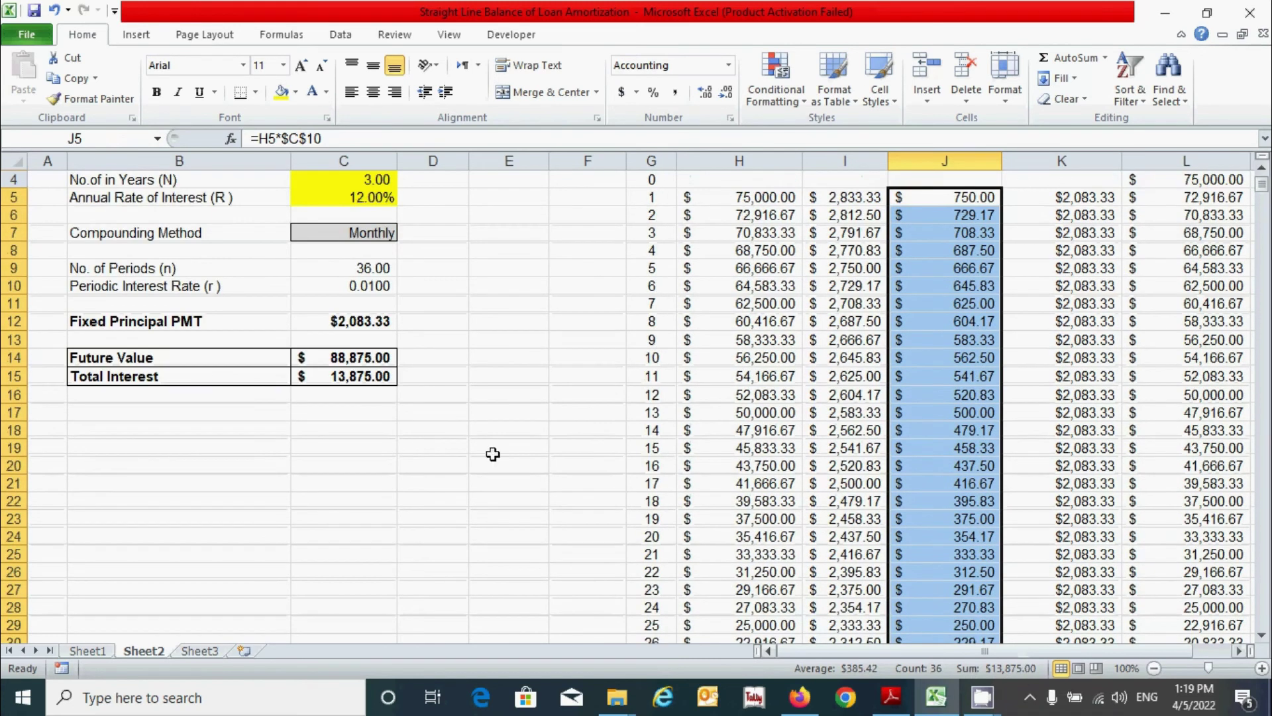
pyautogui.scroll(1, 1186, 396)
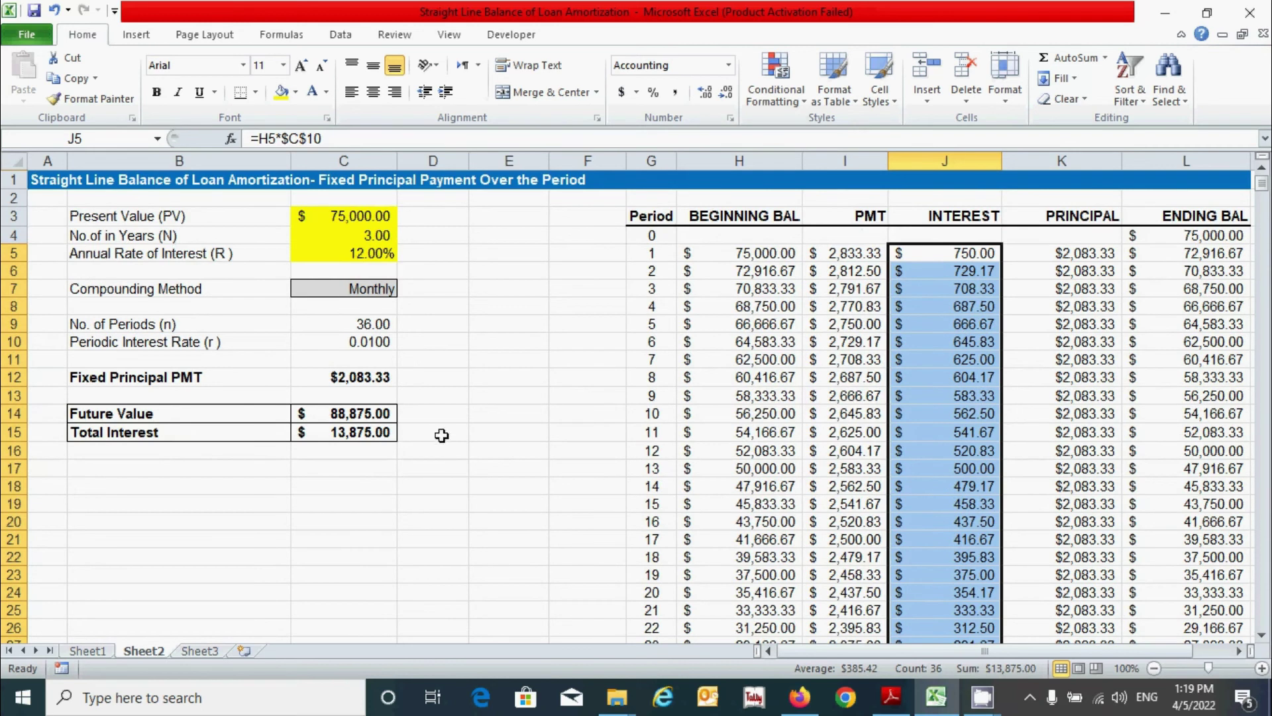
pyautogui.click(340, 415)
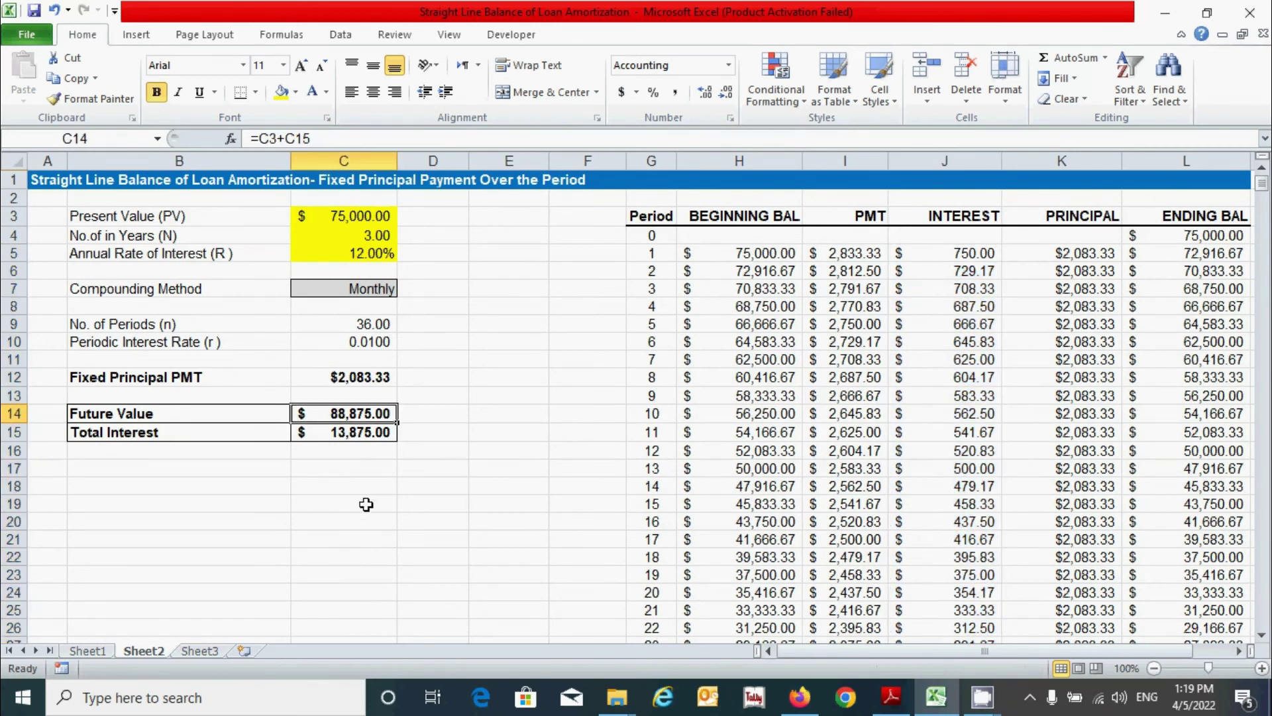
pyautogui.moveTo(866, 253); pyautogui.dragTo(854, 517)
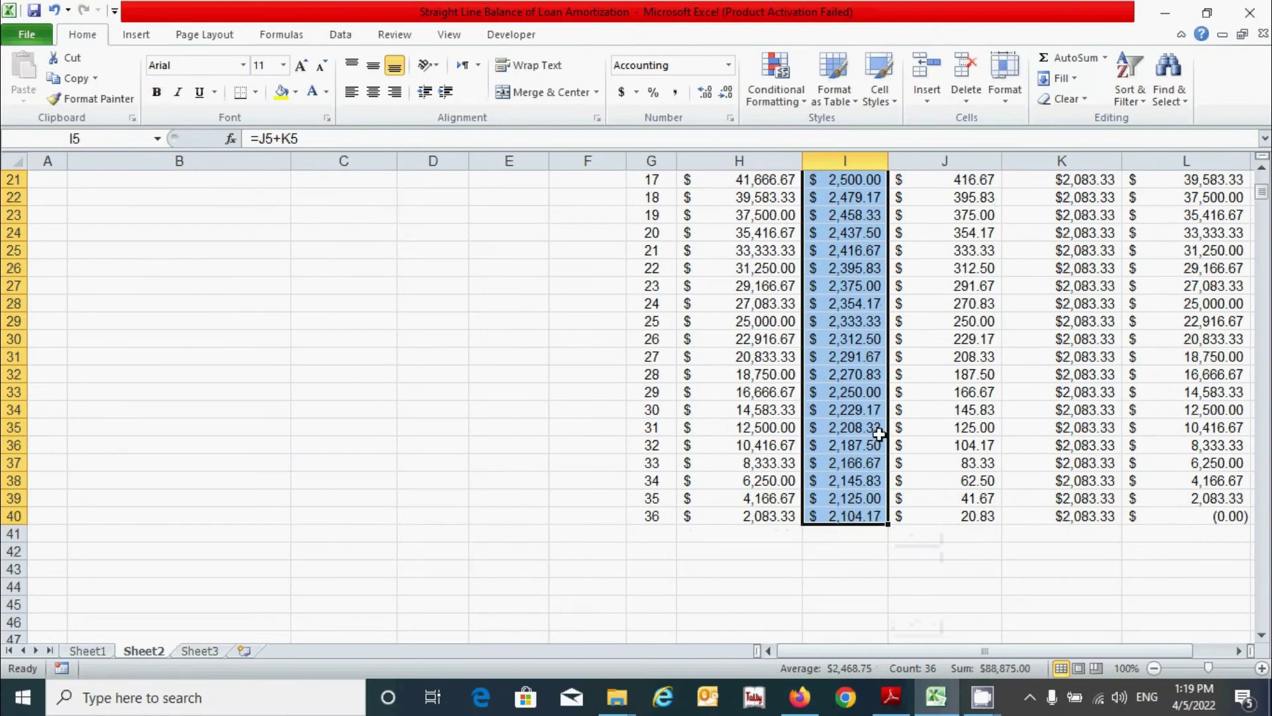
pyautogui.scroll(7, 1009, 572)
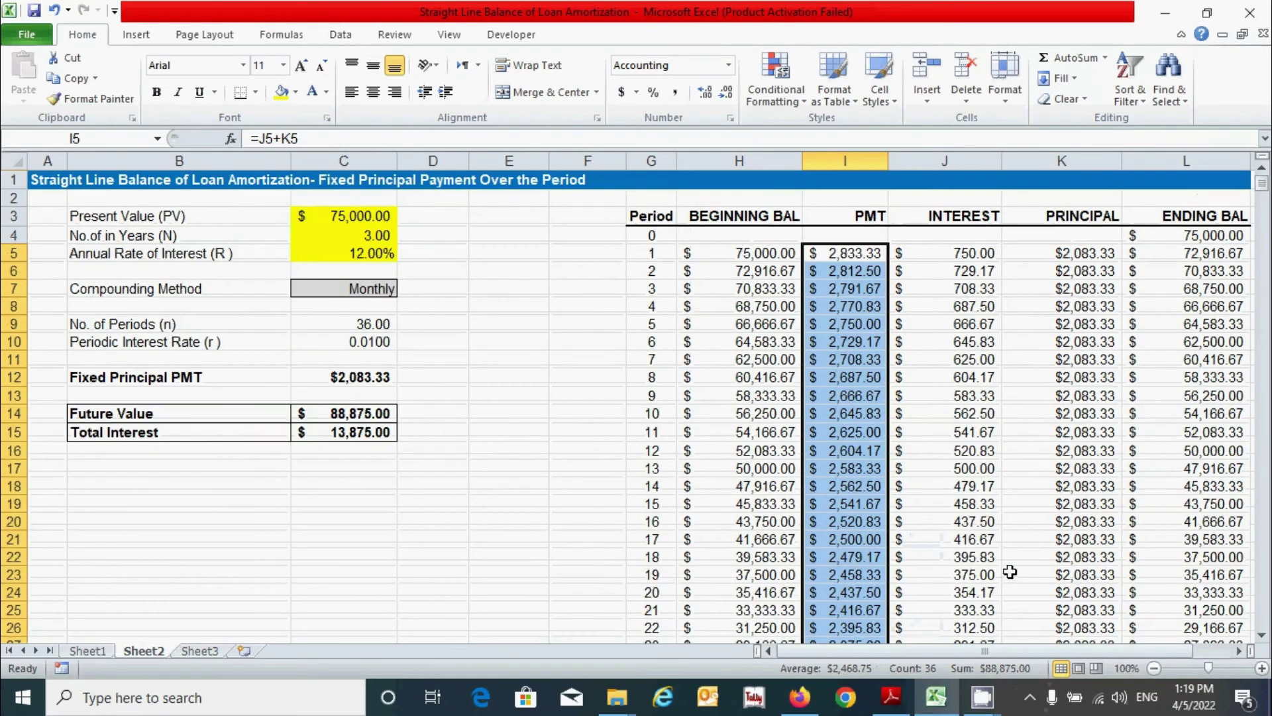
pyautogui.click(364, 527)
pyautogui.click(359, 487)
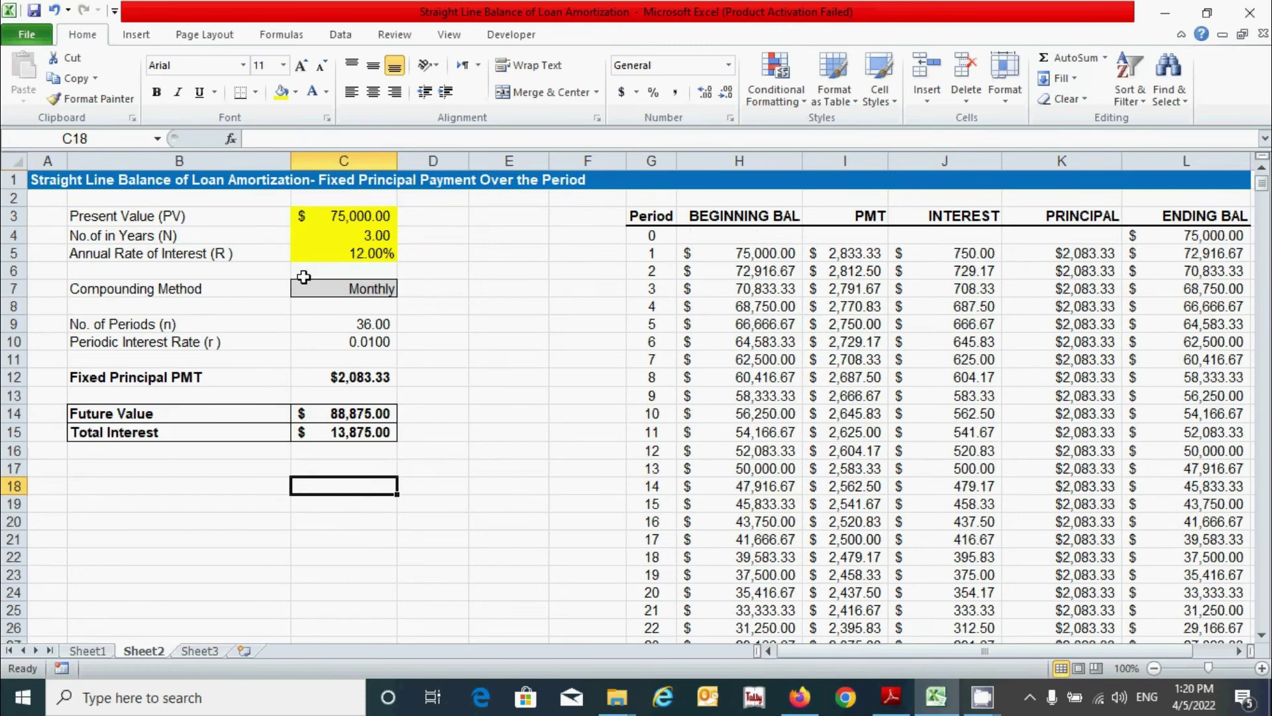
pyautogui.moveTo(1054, 252); pyautogui.dragTo(1068, 567)
pyautogui.scroll(6, 1015, 527)
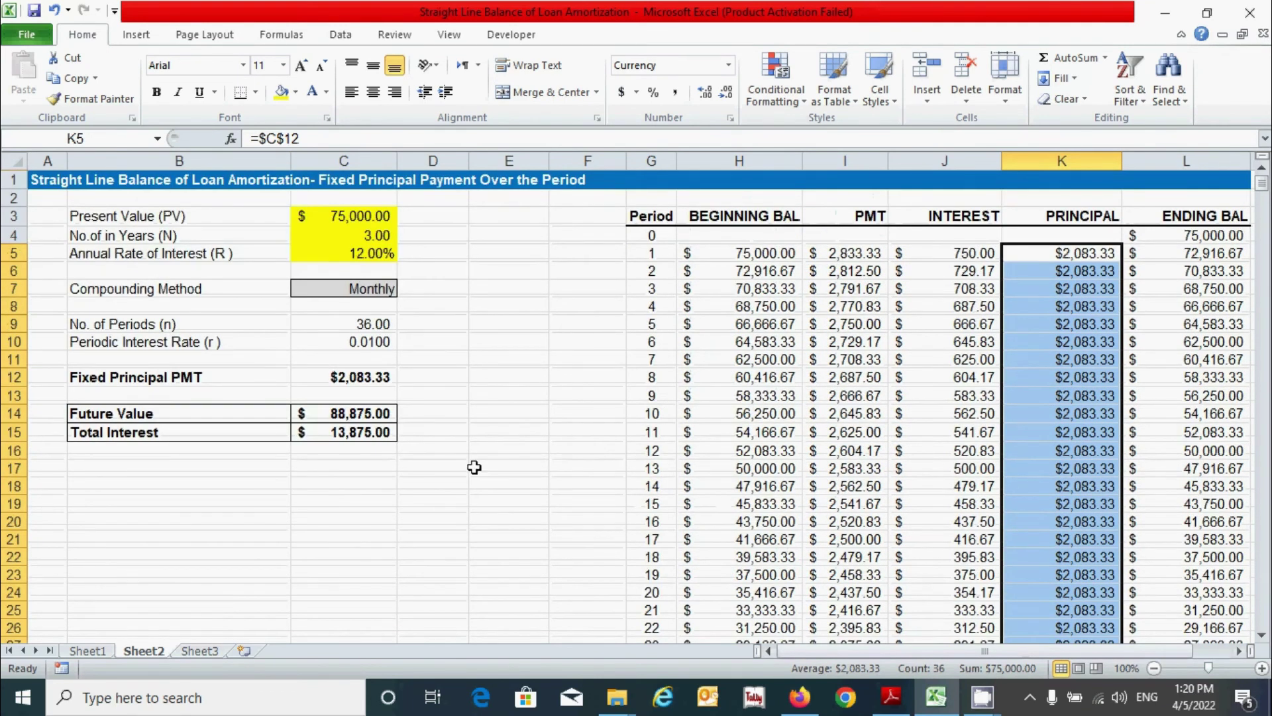
pyautogui.click(511, 503)
pyautogui.click(383, 291)
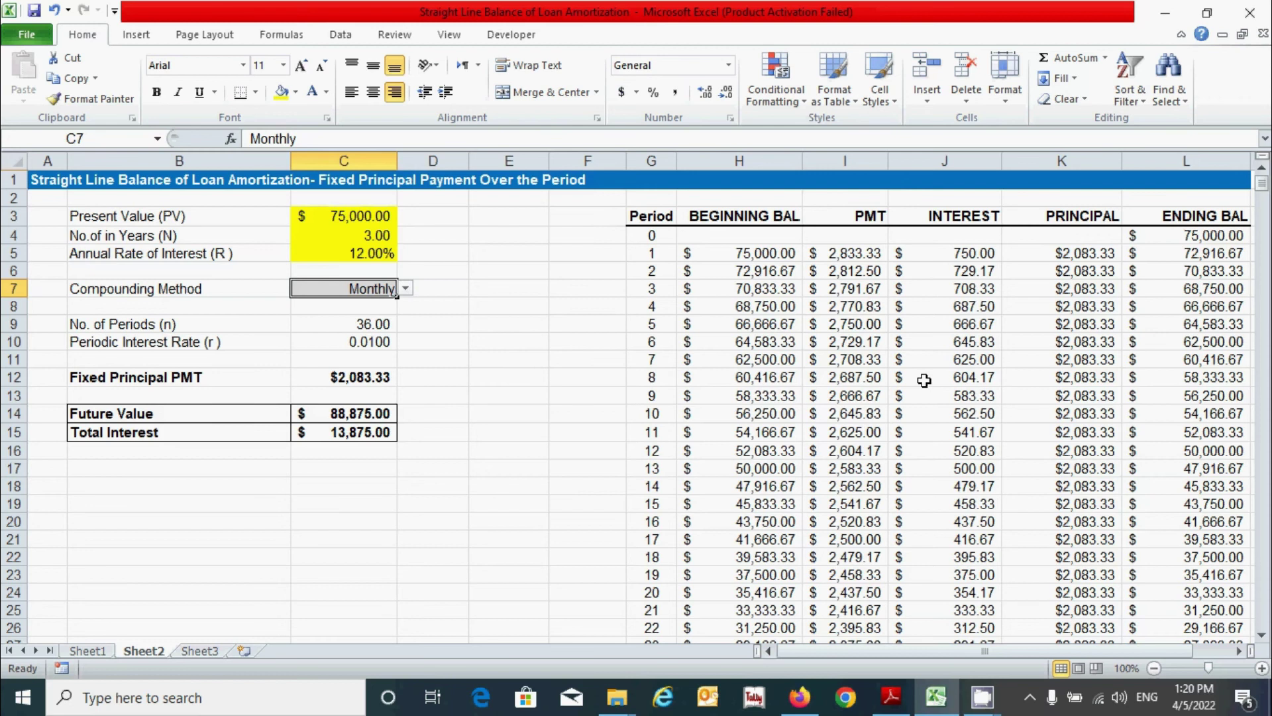
# - Switch C7 compounding through Annually, Semi-Annually and Quarterly, then back to Monthly
pyautogui.click(405, 290)
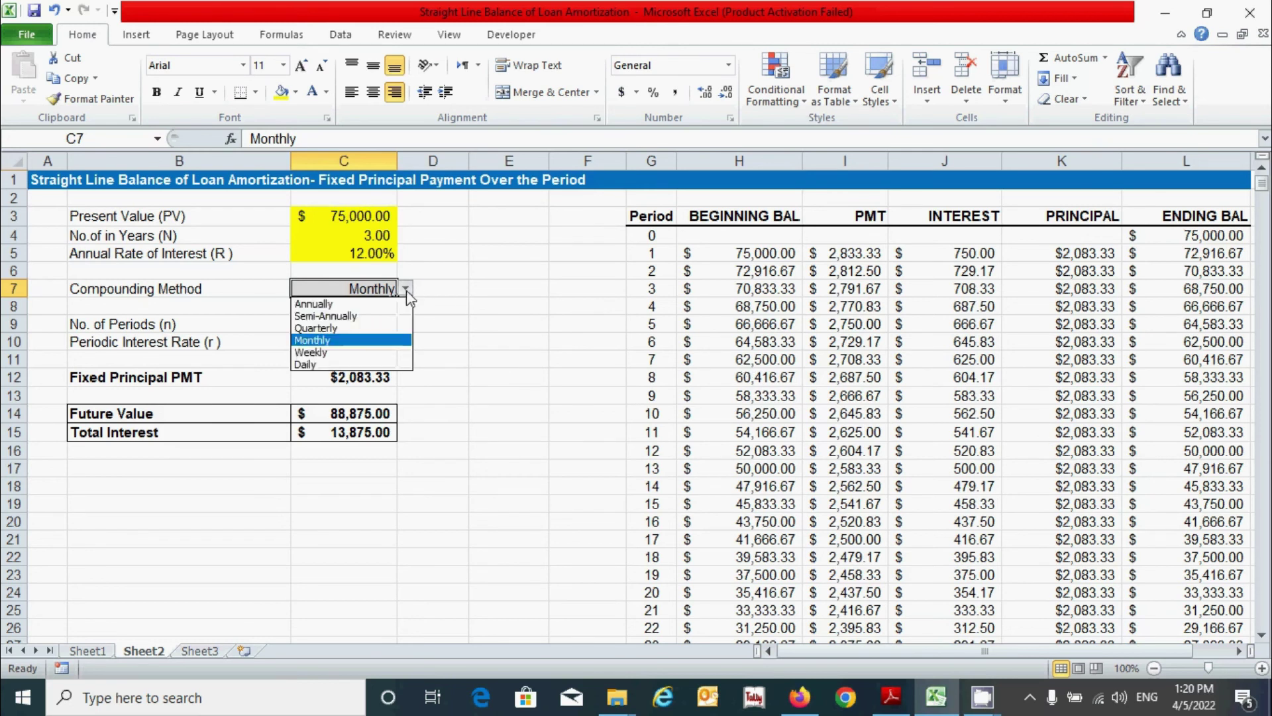
pyautogui.click(336, 306)
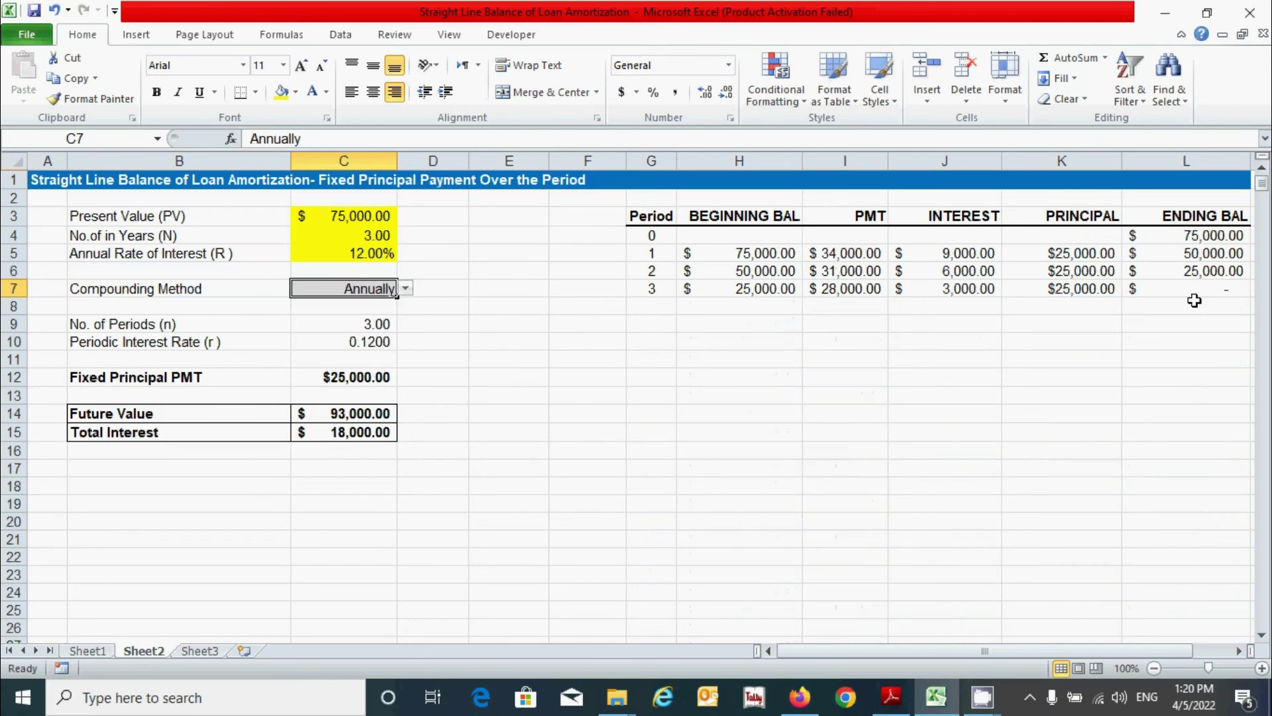
pyautogui.click(405, 289)
pyautogui.click(346, 323)
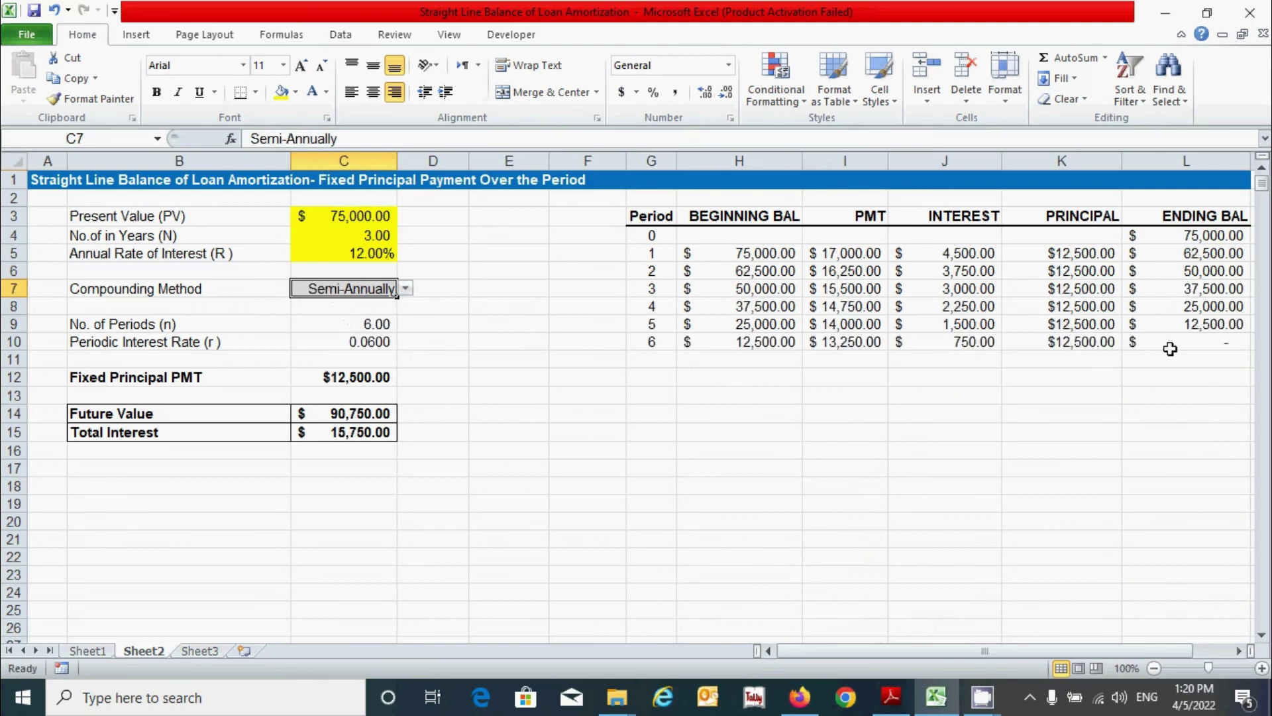
pyautogui.click(406, 289)
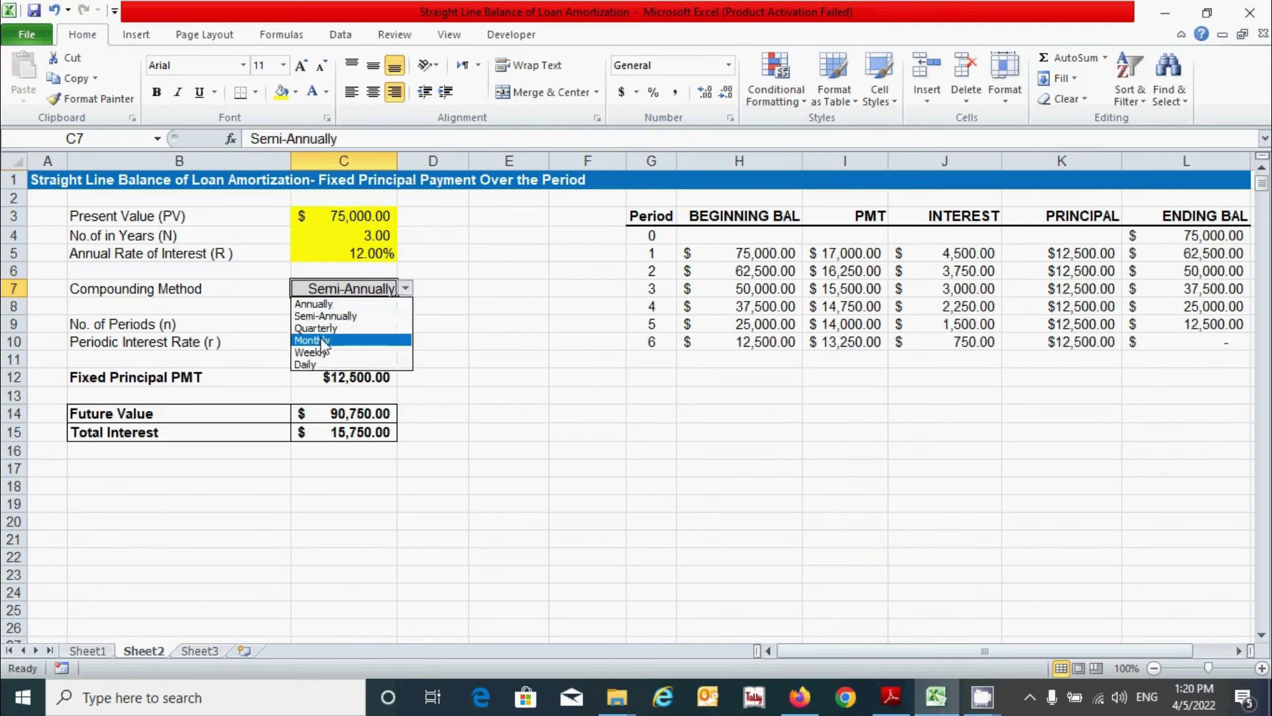
pyautogui.click(322, 331)
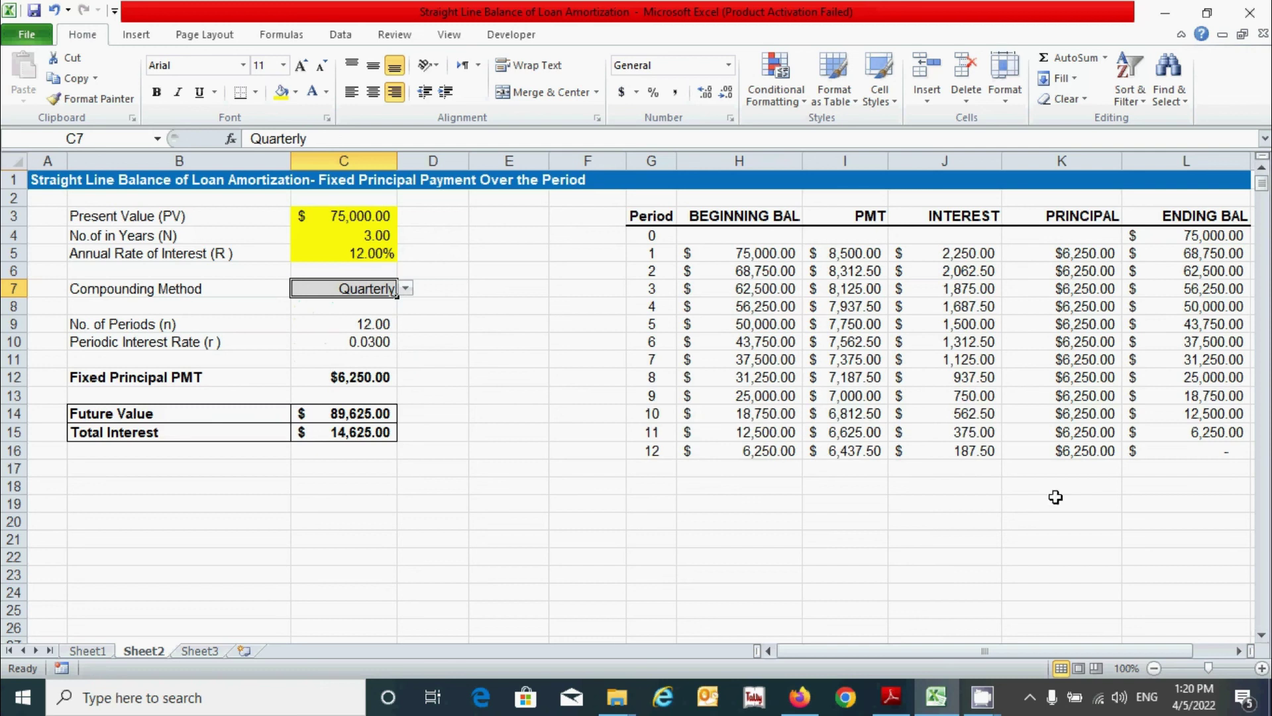
pyautogui.click(405, 289)
pyautogui.click(345, 340)
# - Set compounding to Weekly, then Daily, reviewing the recalculated 1,095-period schedule
pyautogui.scroll(-8, 983, 407)
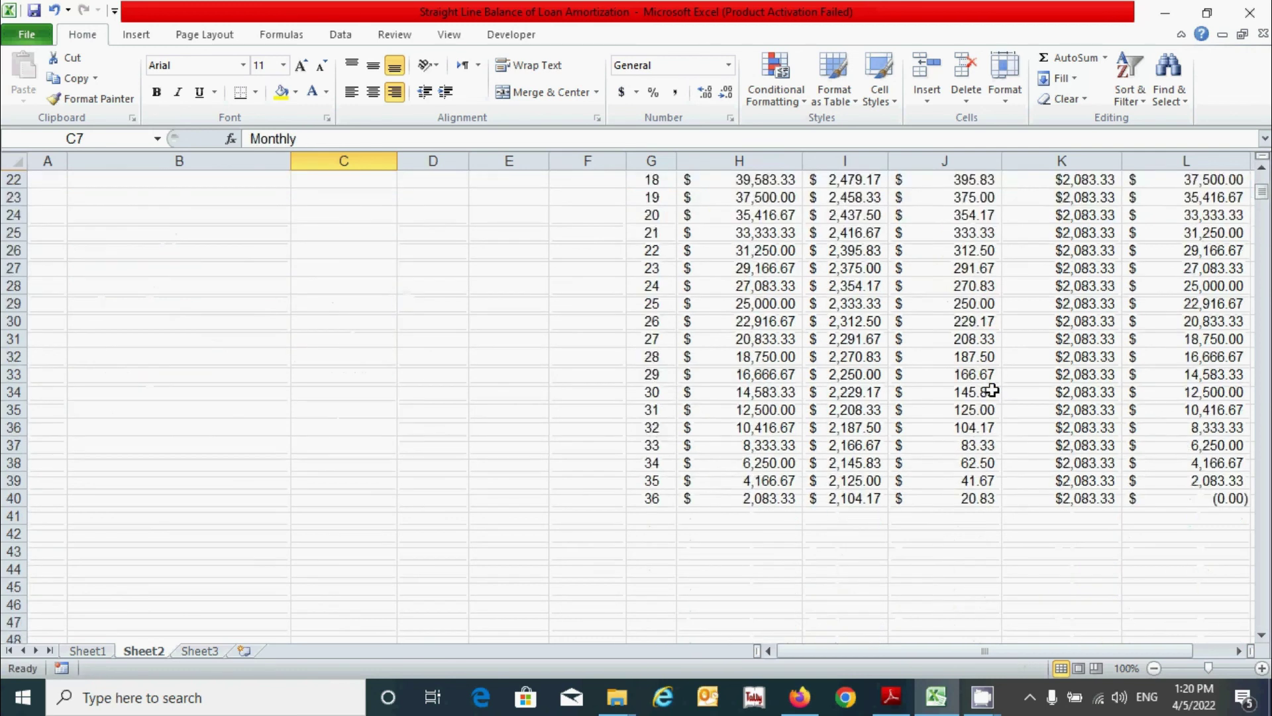
pyautogui.scroll(8, 987, 398)
pyautogui.click(406, 289)
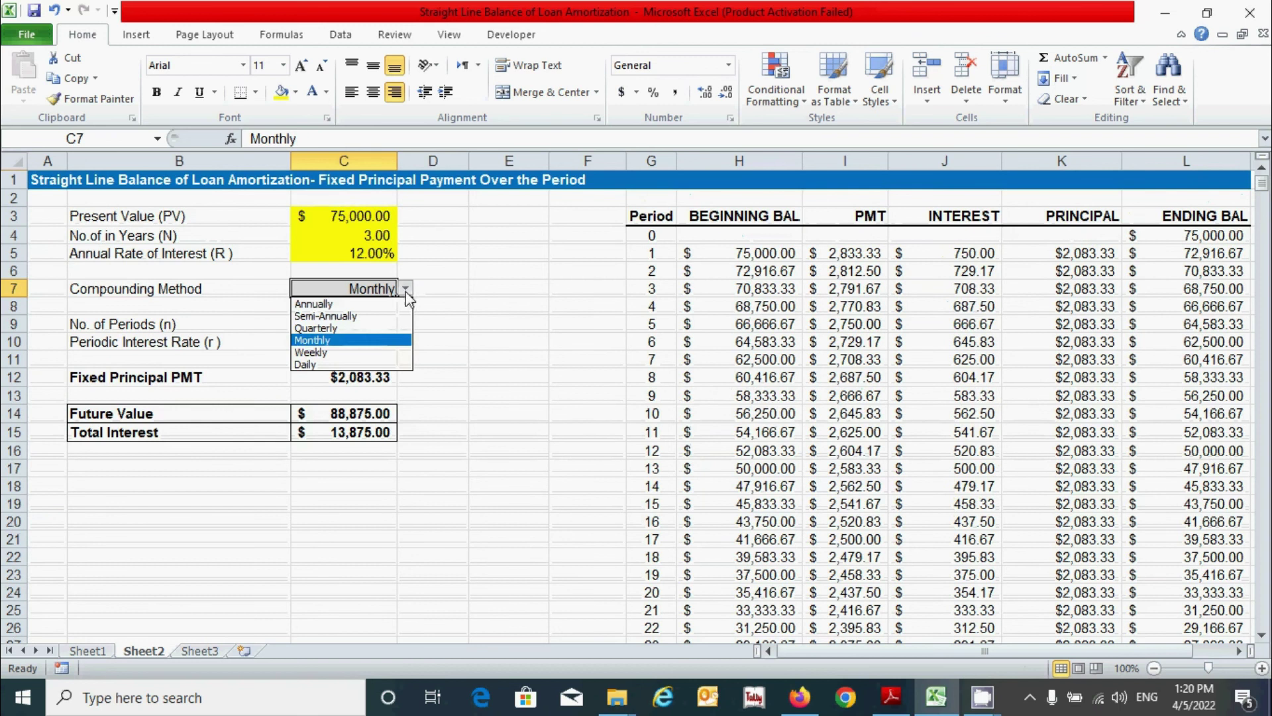
pyautogui.click(344, 352)
pyautogui.scroll(-20, 1065, 398)
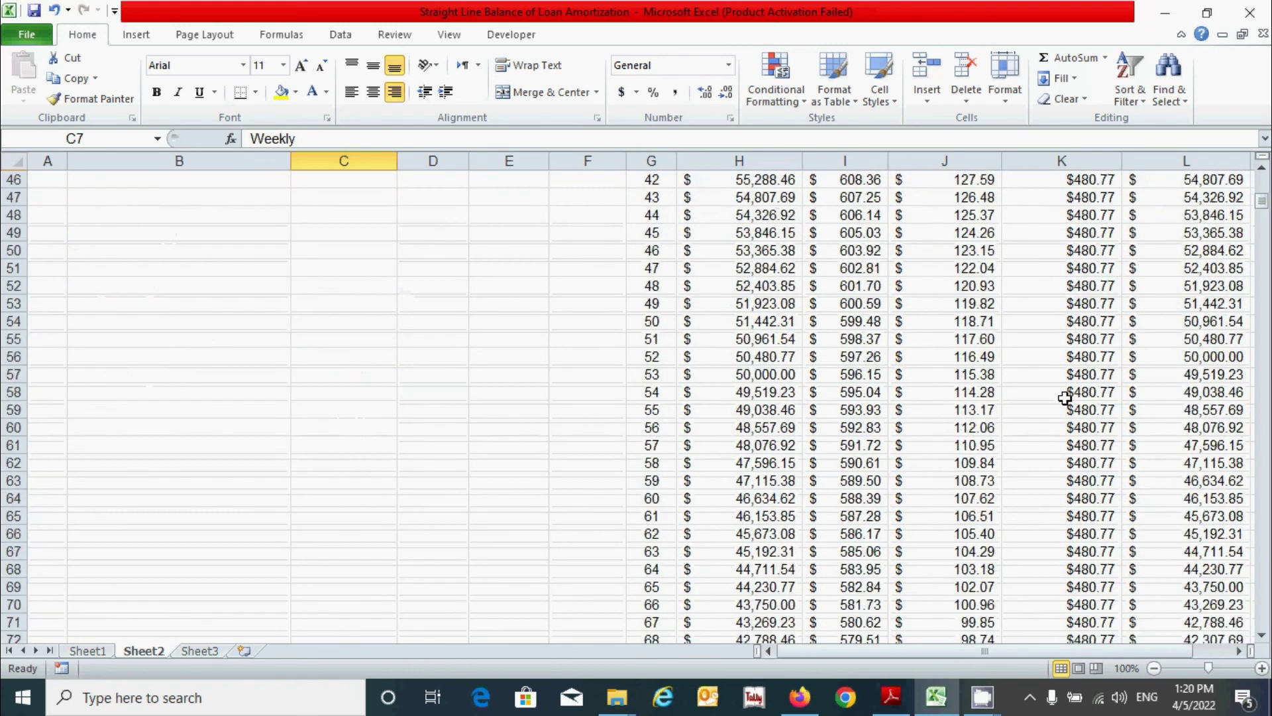
pyautogui.scroll(-5, 1126, 371)
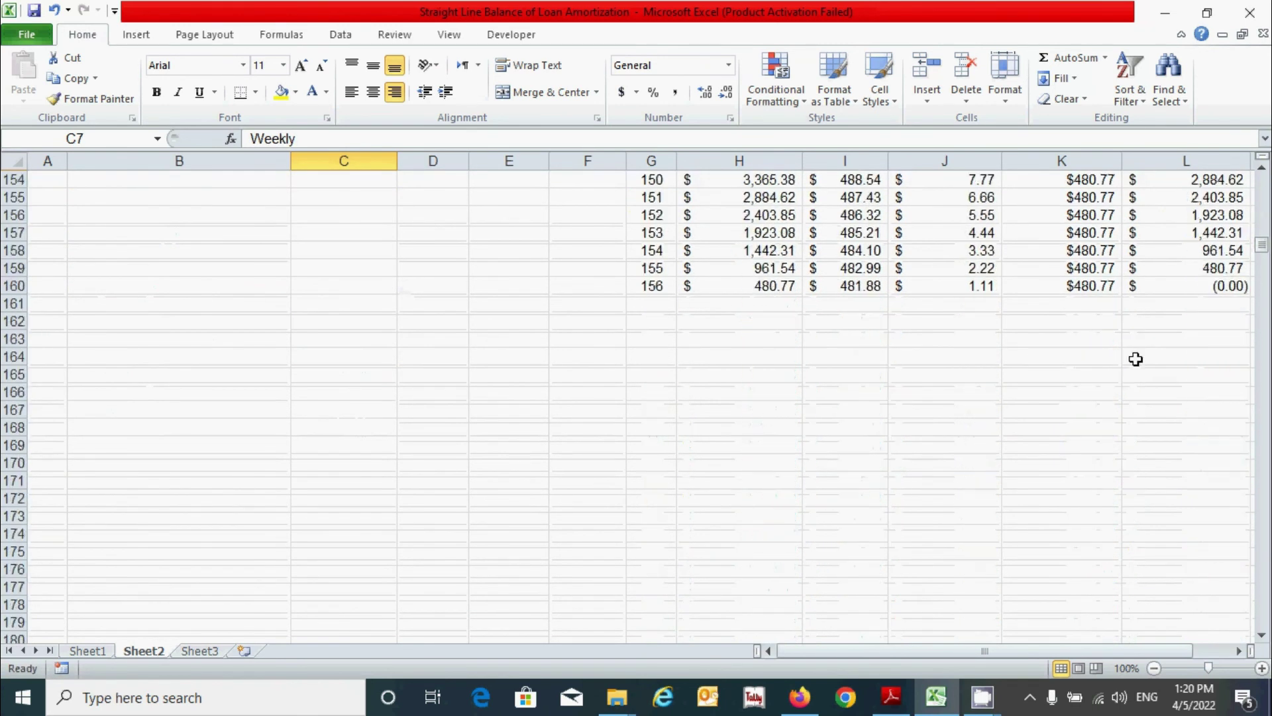
pyautogui.scroll(20, 1124, 368)
pyautogui.scroll(20, 1119, 374)
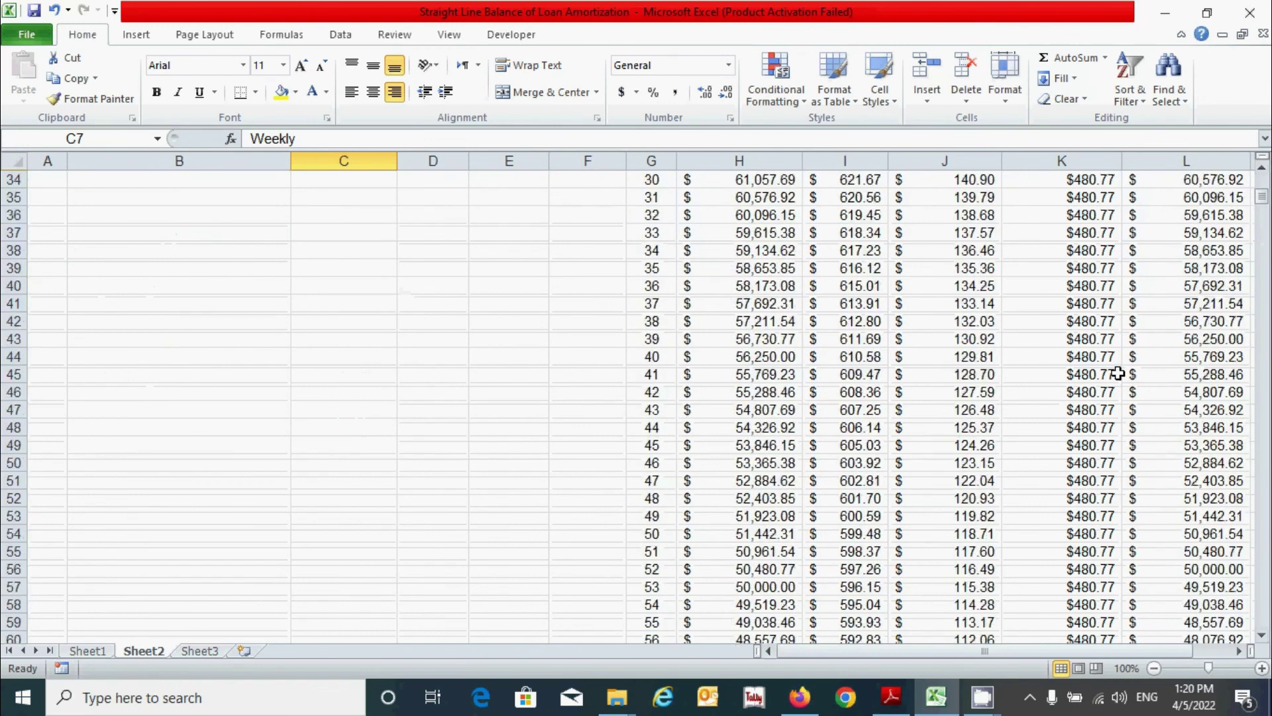
pyautogui.click(406, 289)
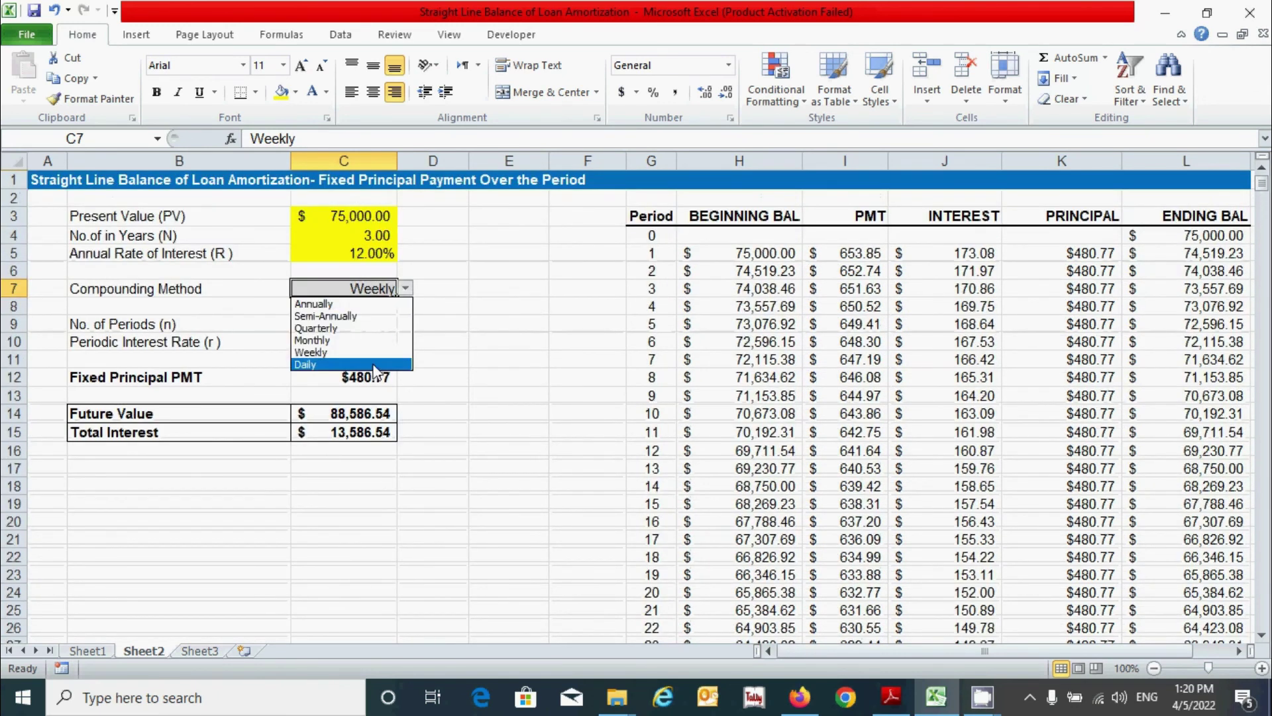
pyautogui.click(344, 365)
pyautogui.moveTo(1262, 185)
pyautogui.mouseDown()
pyautogui.moveTo(1267, 613)
pyautogui.moveTo(1263, 179)
pyautogui.mouseUp()
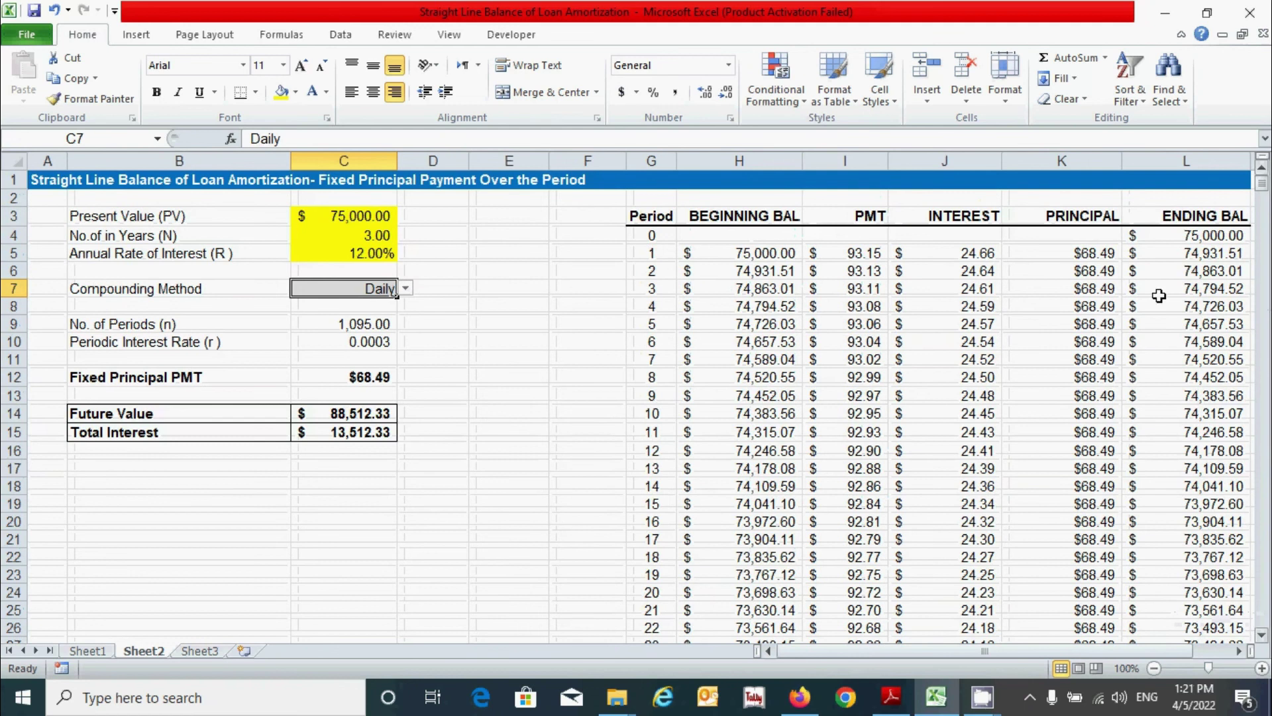
pyautogui.click(476, 429)
pyautogui.click(391, 505)
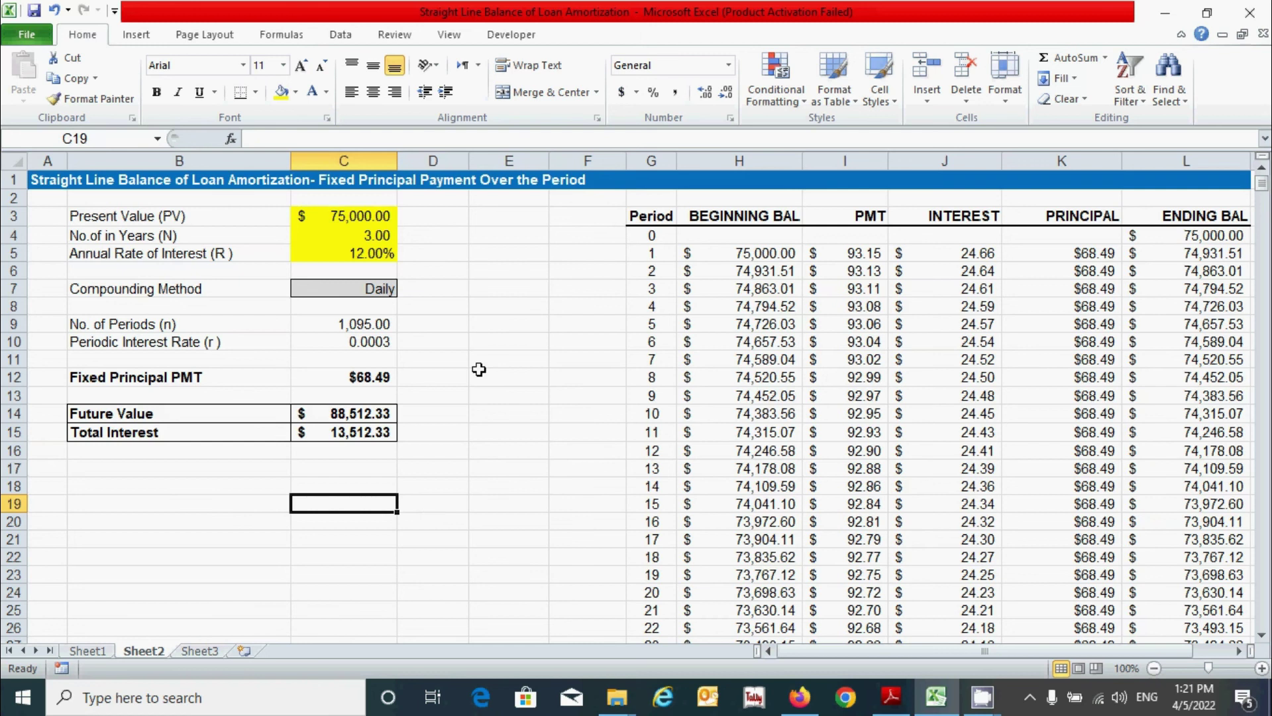
pyautogui.click(495, 497)
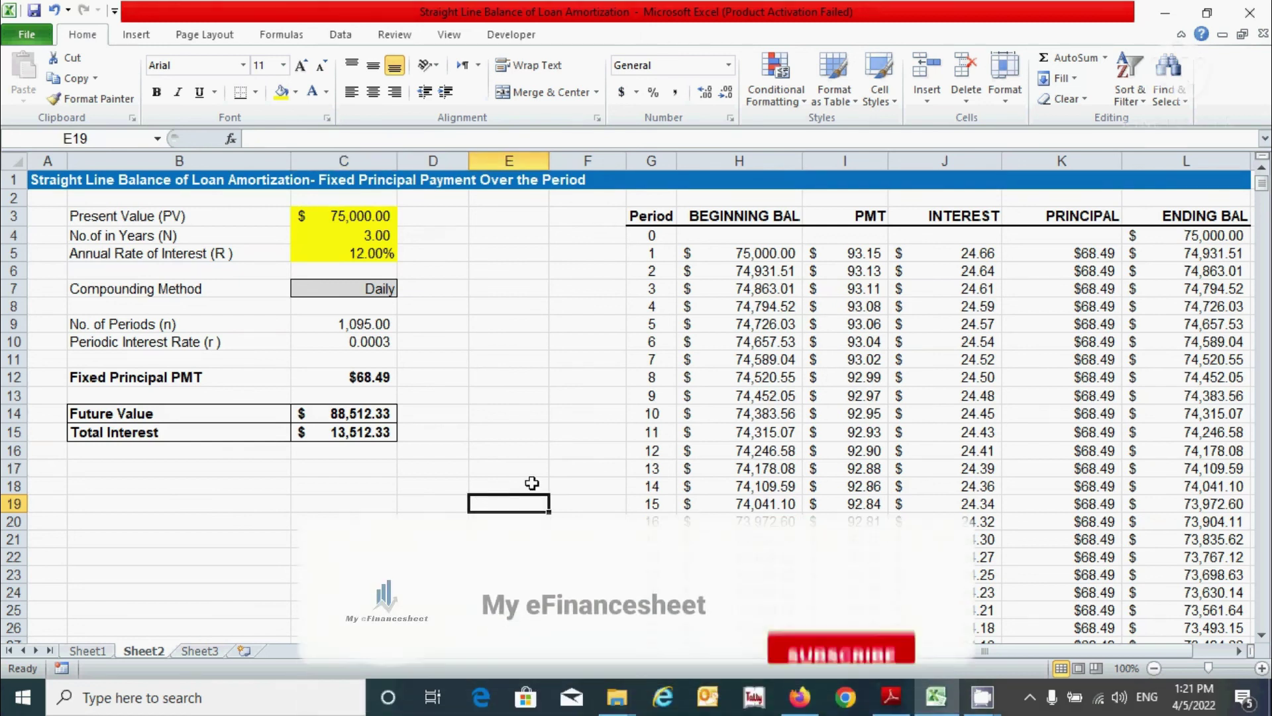